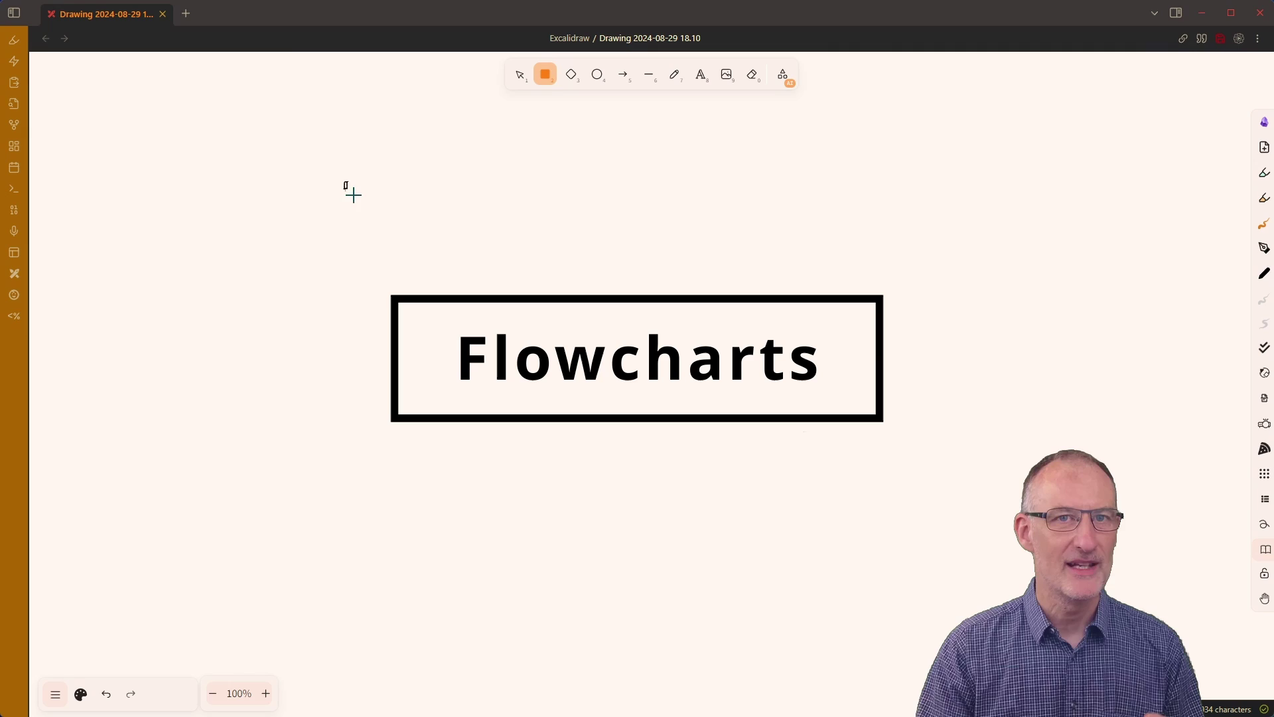
Draw a rounded starting box, then add linked boxes to the right, below, and three branching boxes
left_click_drag(343, 180, 442, 241)
key("ctrl+Right")
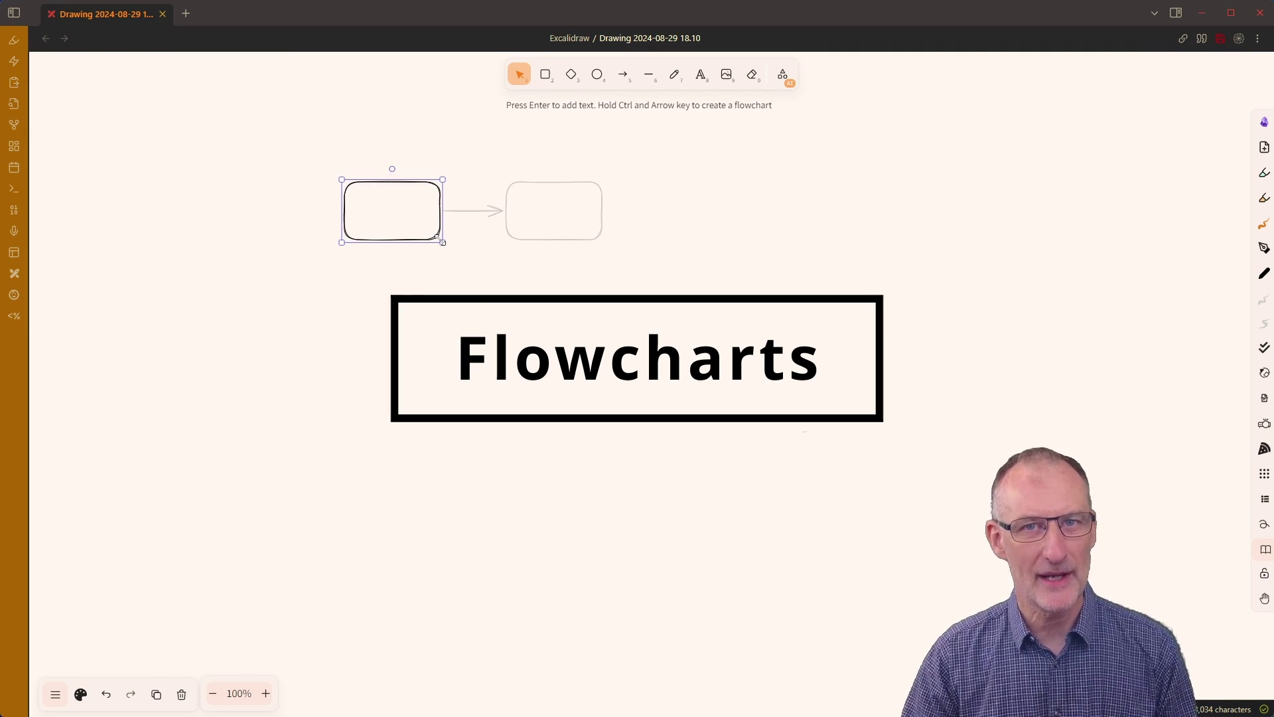
key("ctrl+Down")
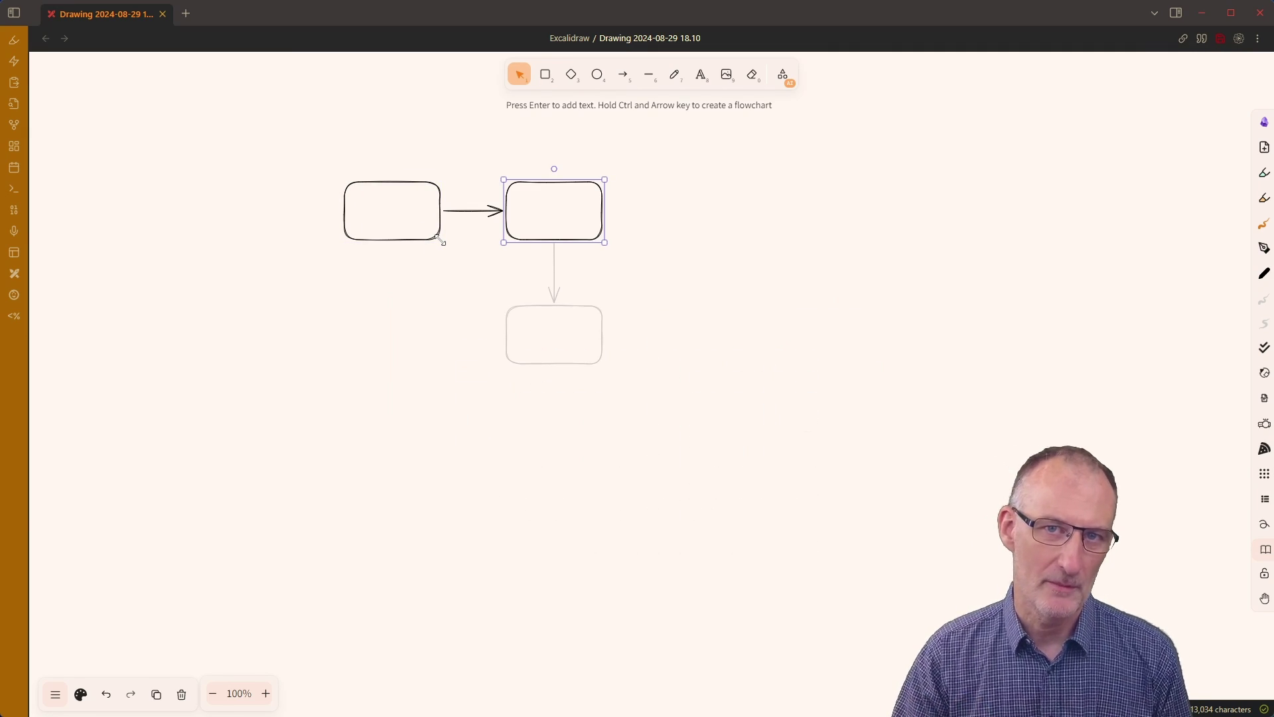
key("ctrl+Right")
key("ctrl+Right")
key("ctrl+Right")
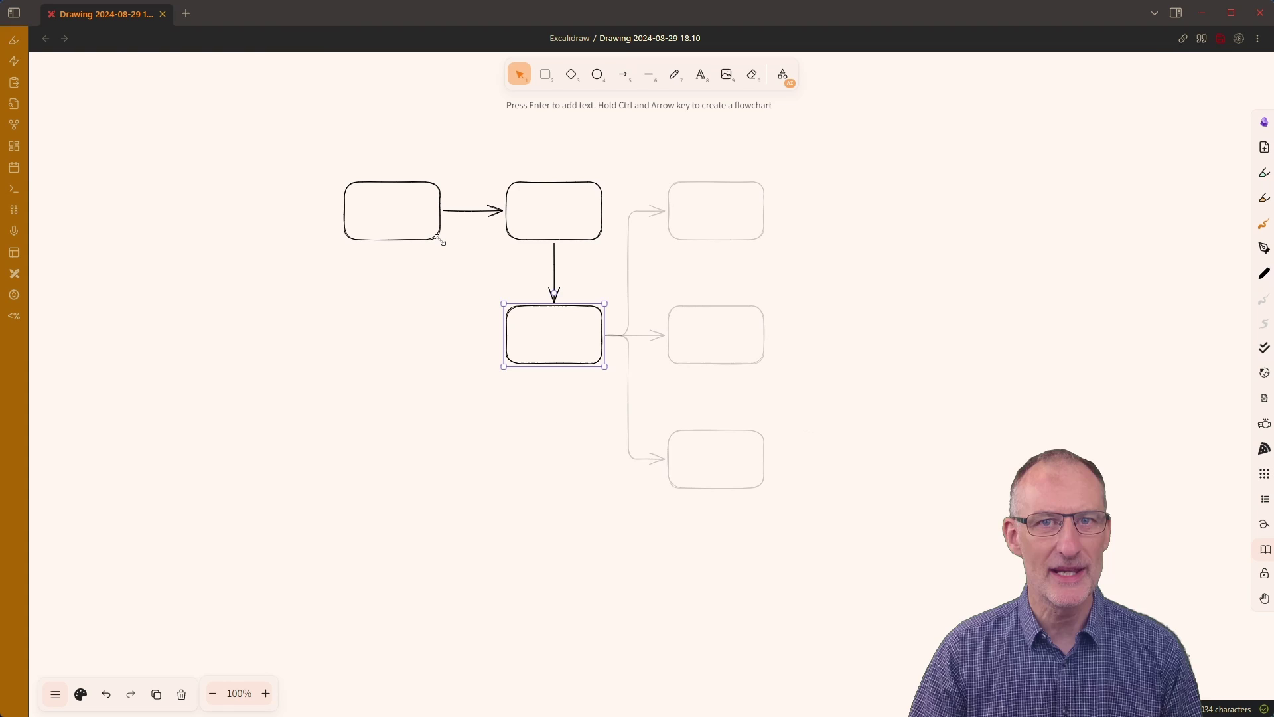
key("alt+Left")
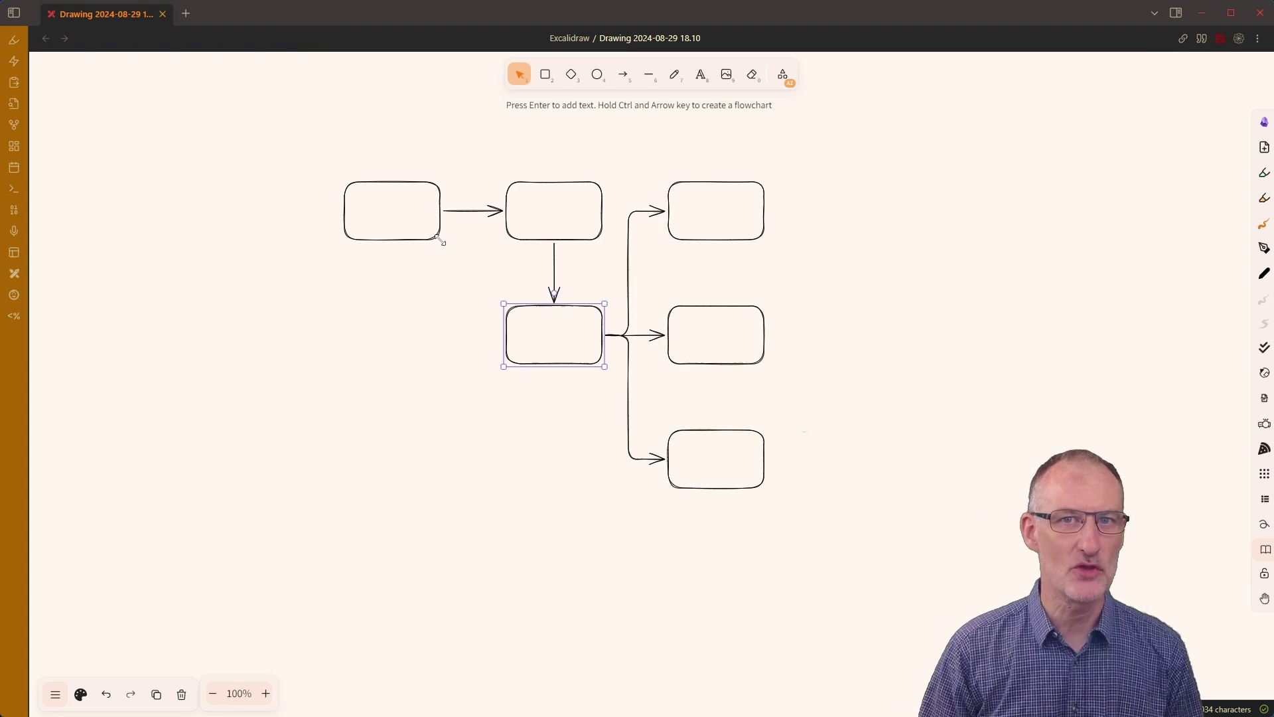
Add linked boxes to the left and down a three-box chain, then reselect the centre box
key("ctrl+Left")
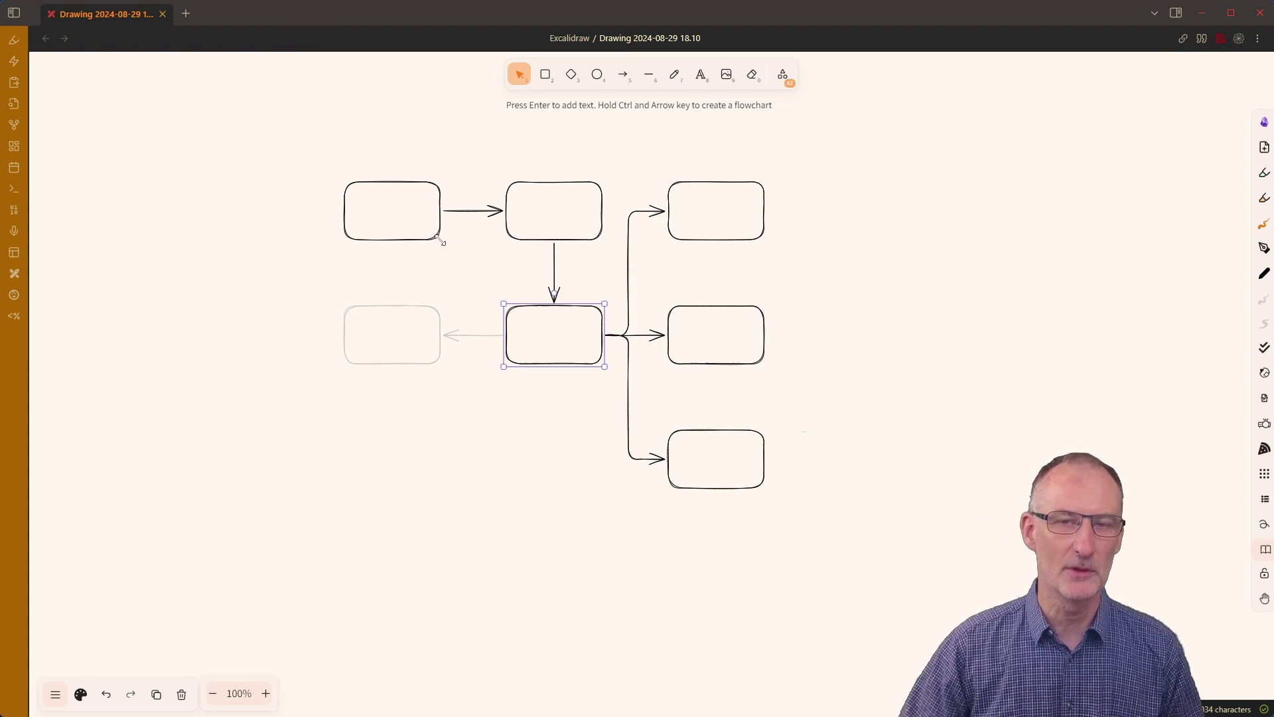
key("ctrl+Down")
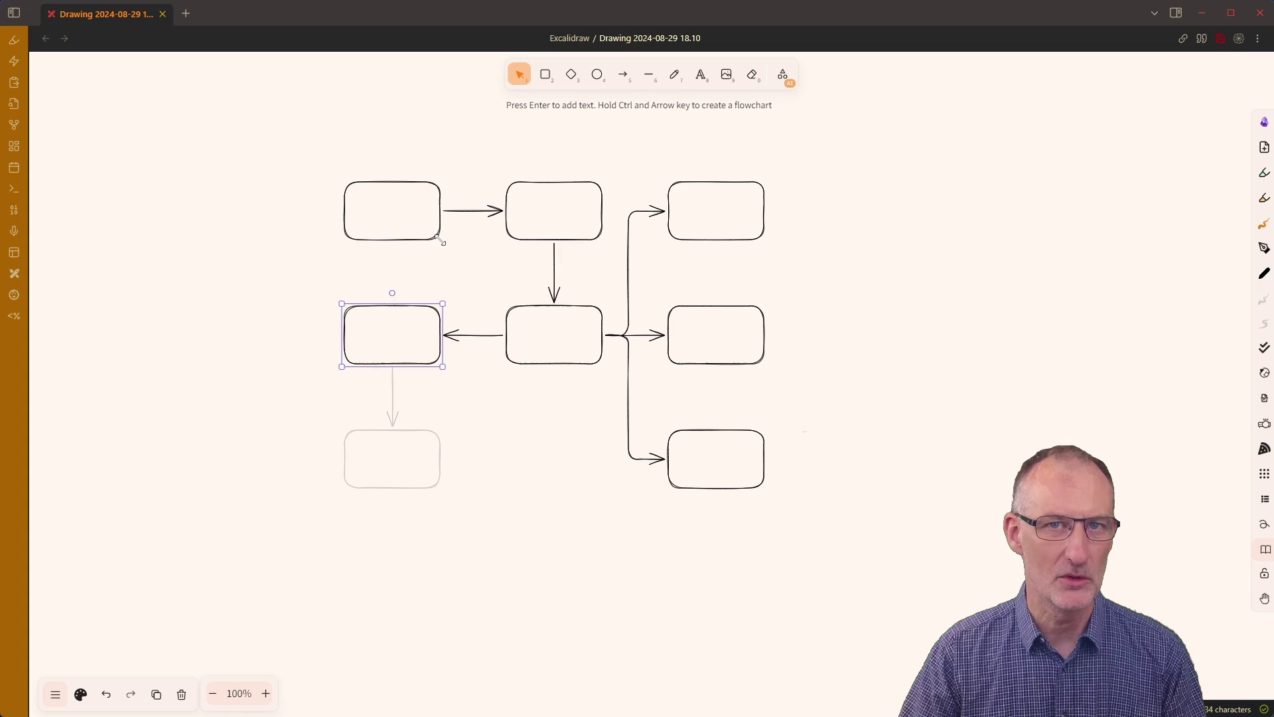
key("ctrl+Down")
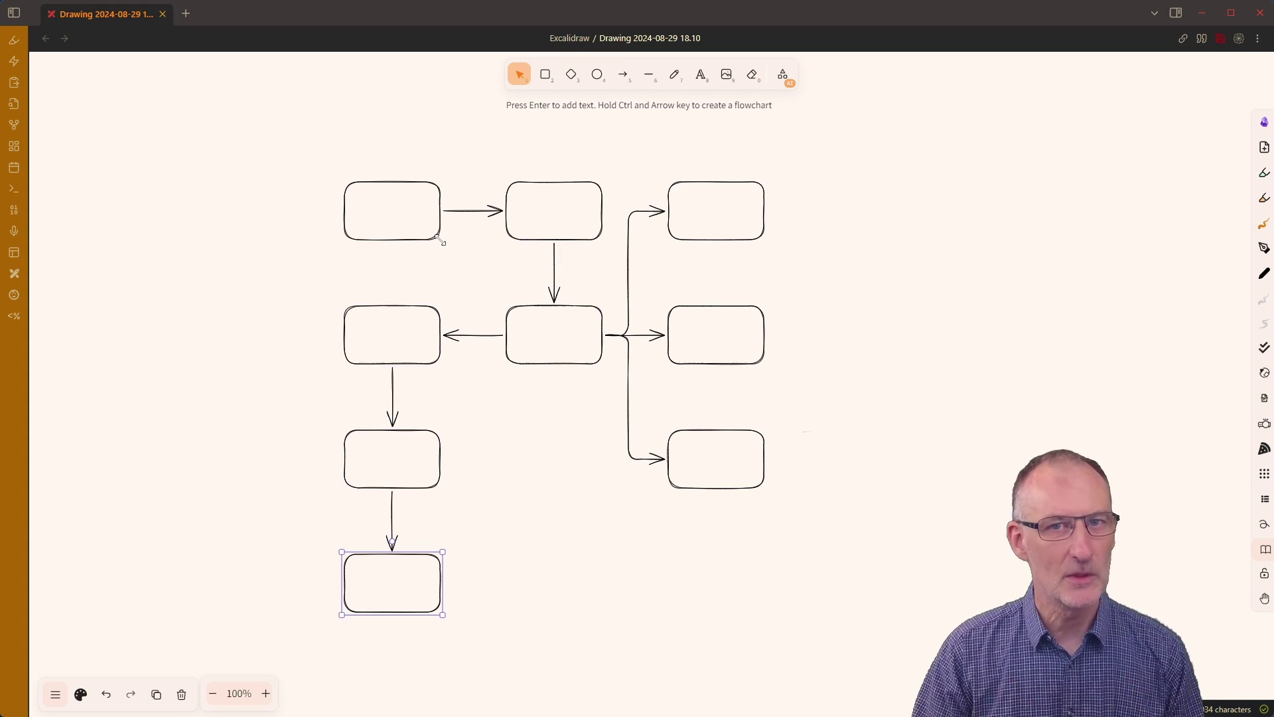
key("alt+Up")
key("alt+Up")
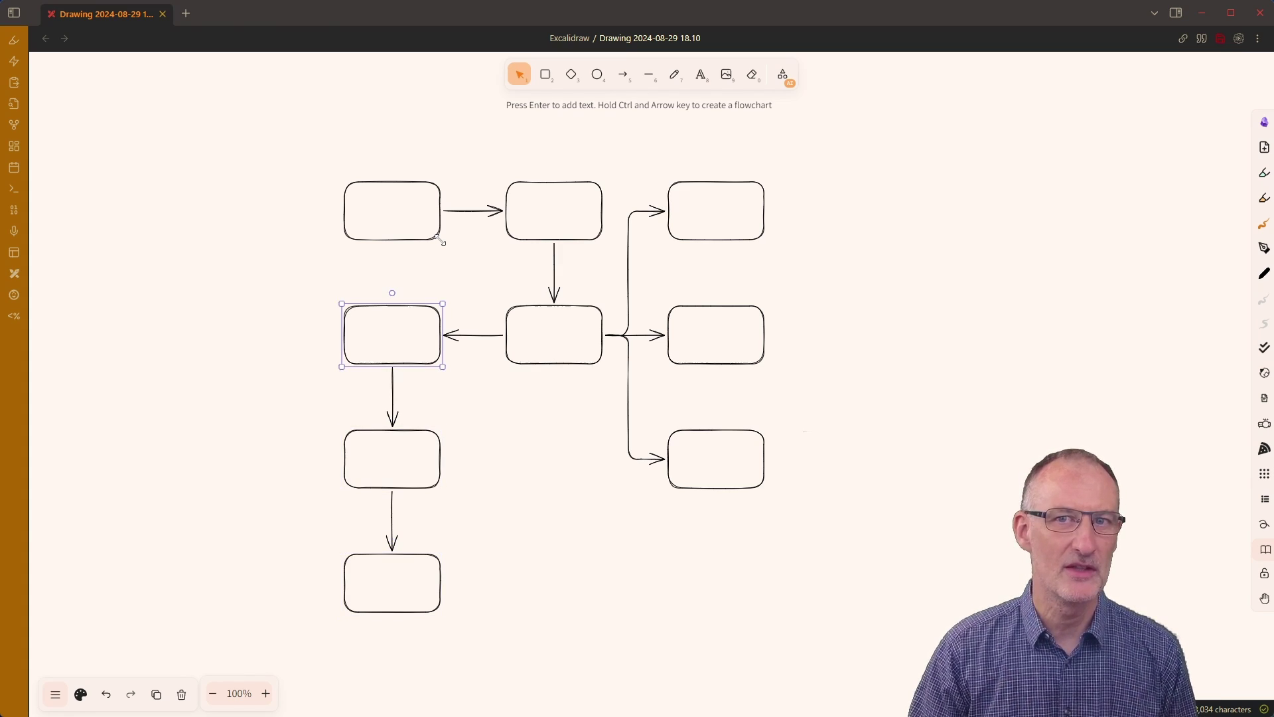
key("alt+Right")
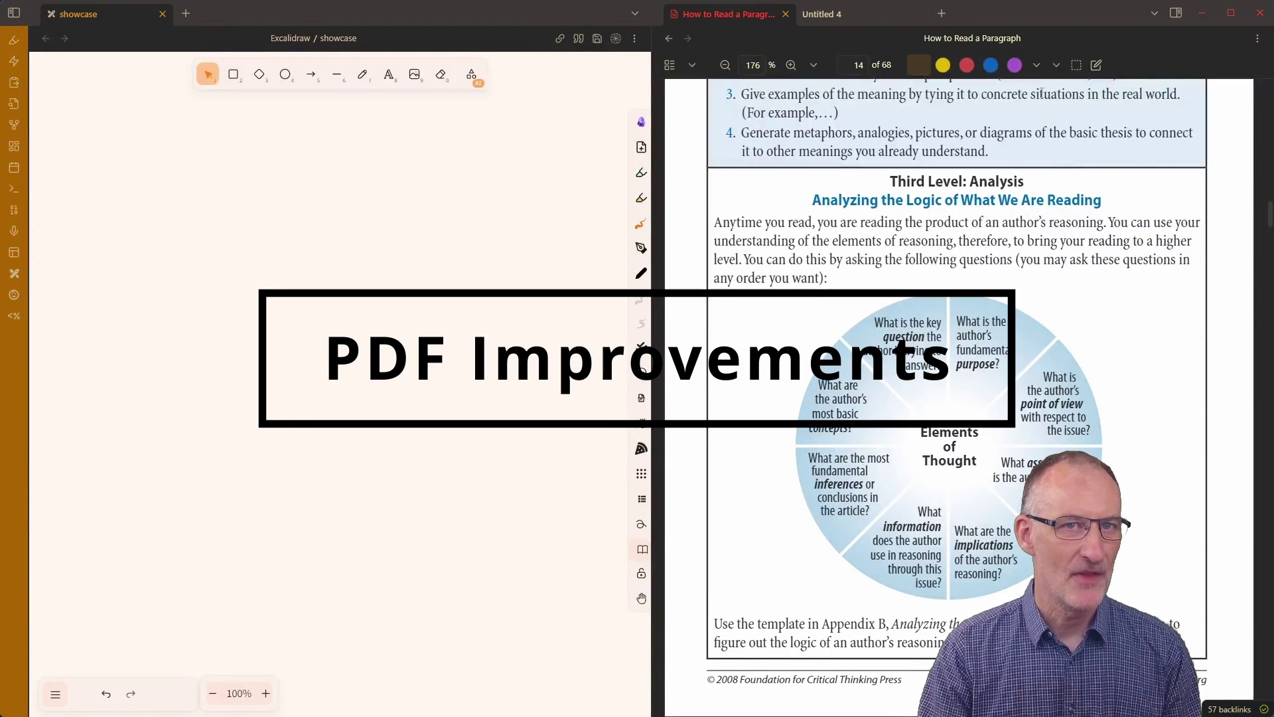
Area-select the Elements of Thought diagram in the PDF and paste the clipping into the showcase drawing
left_click(1057, 65)
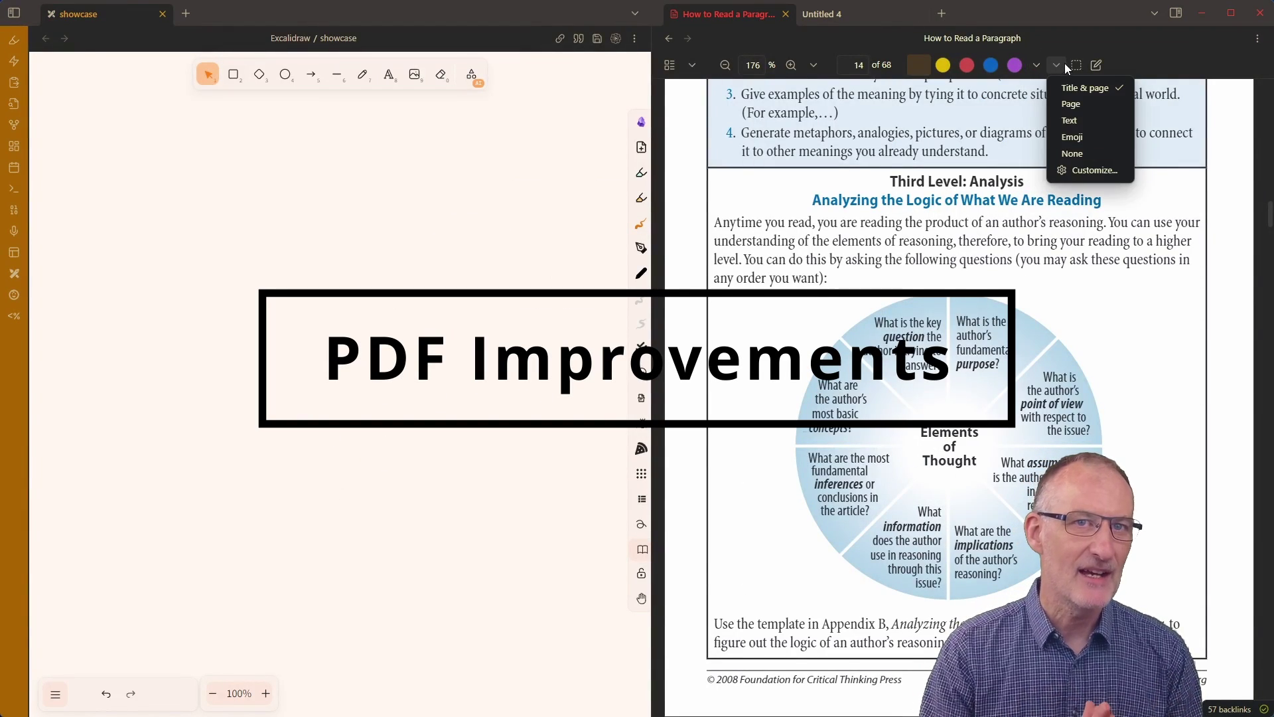
left_click(1075, 70)
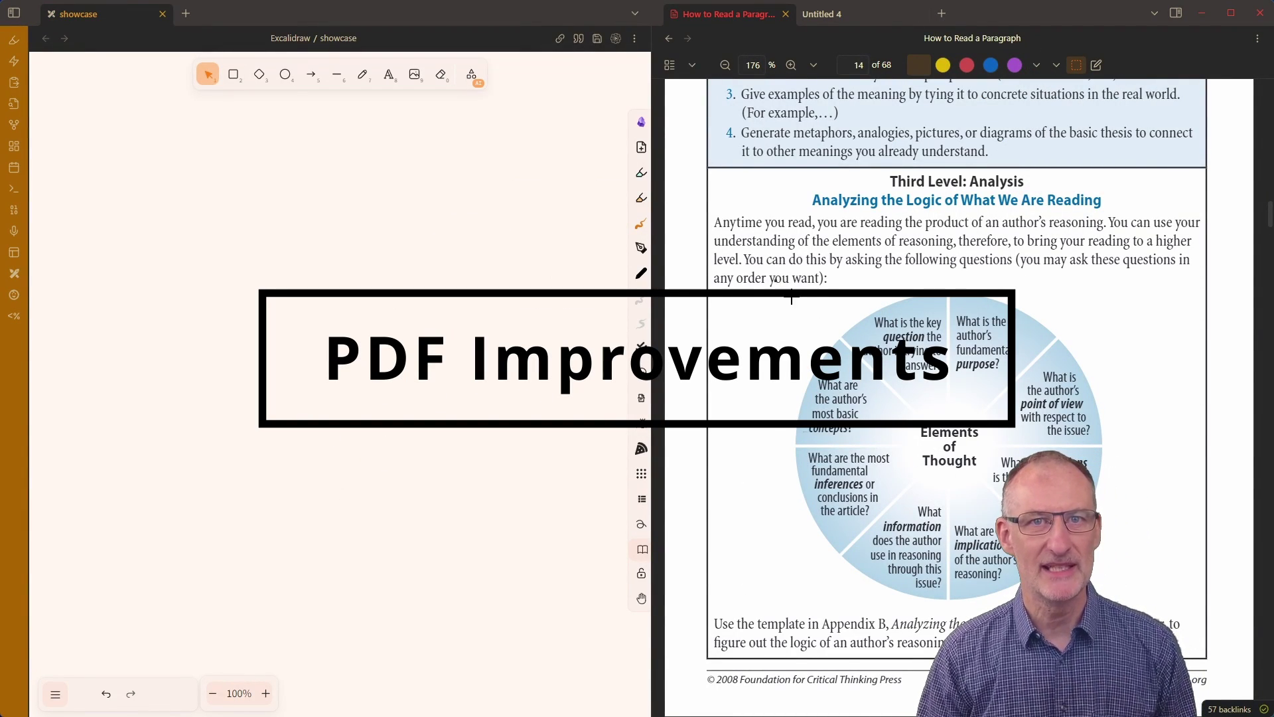
left_click_drag(775, 280, 1118, 611)
left_click(111, 250)
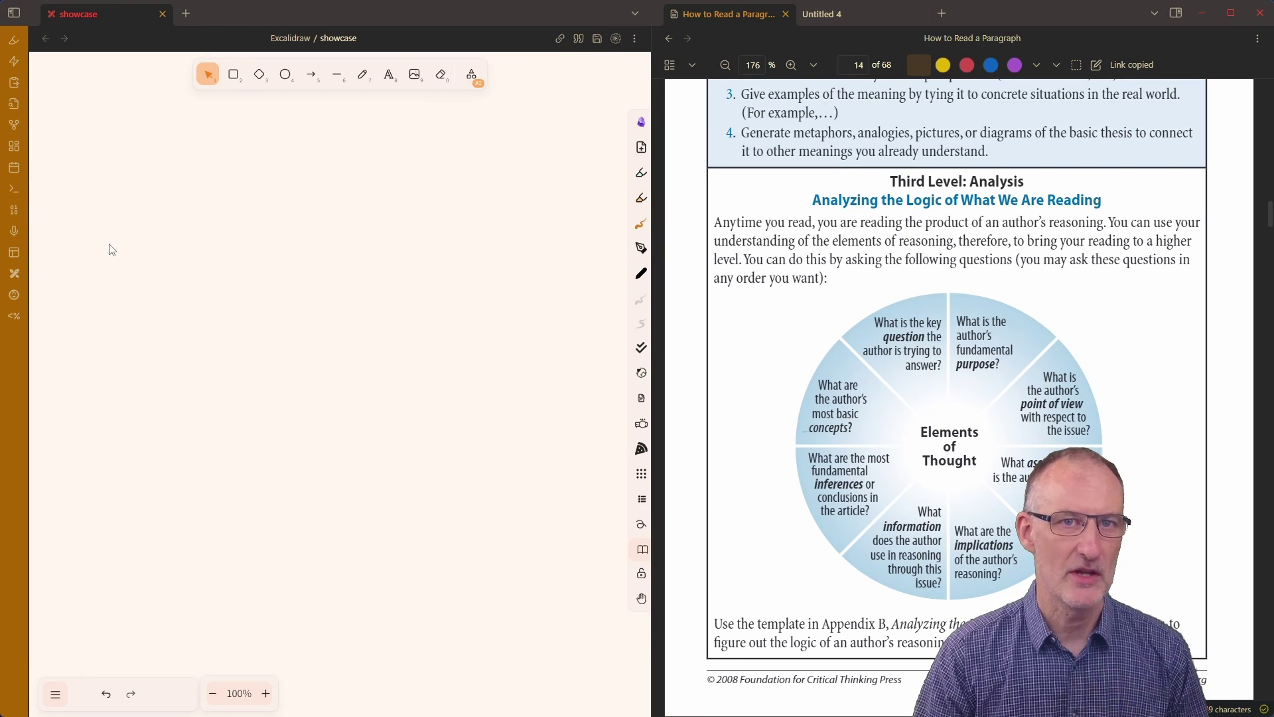
key("ctrl+v")
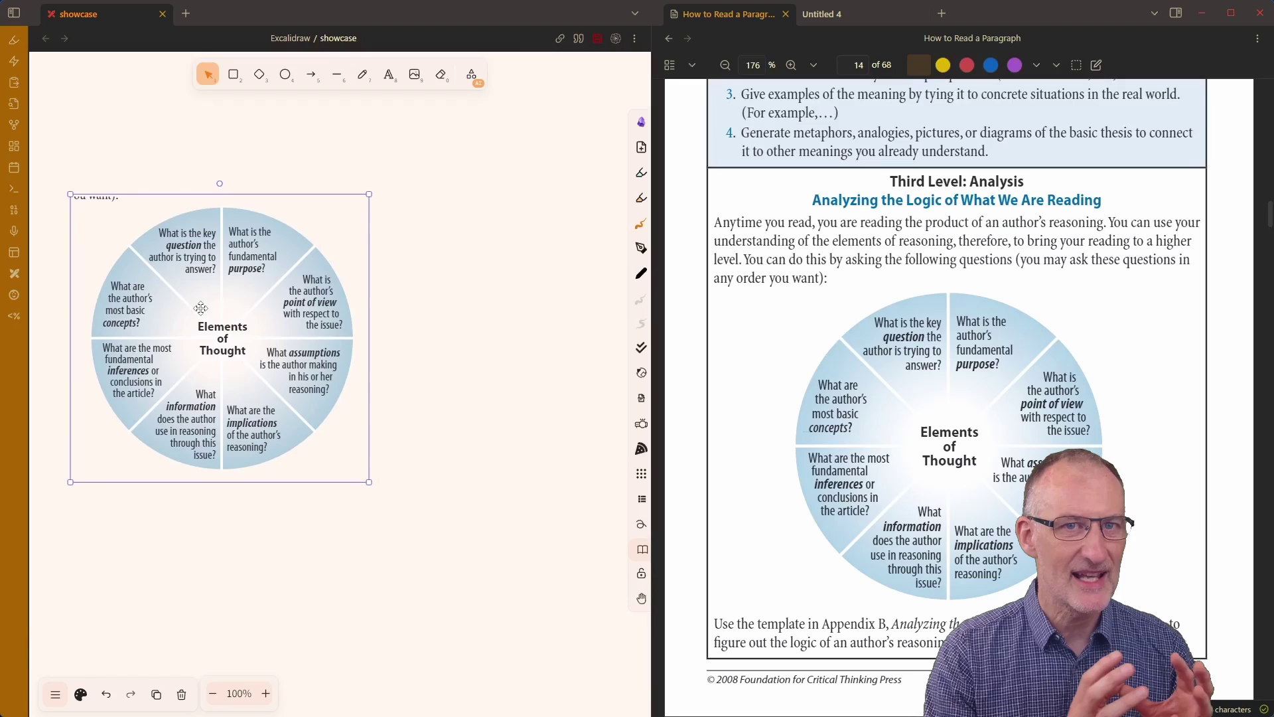
left_click_drag(200, 308, 200, 308)
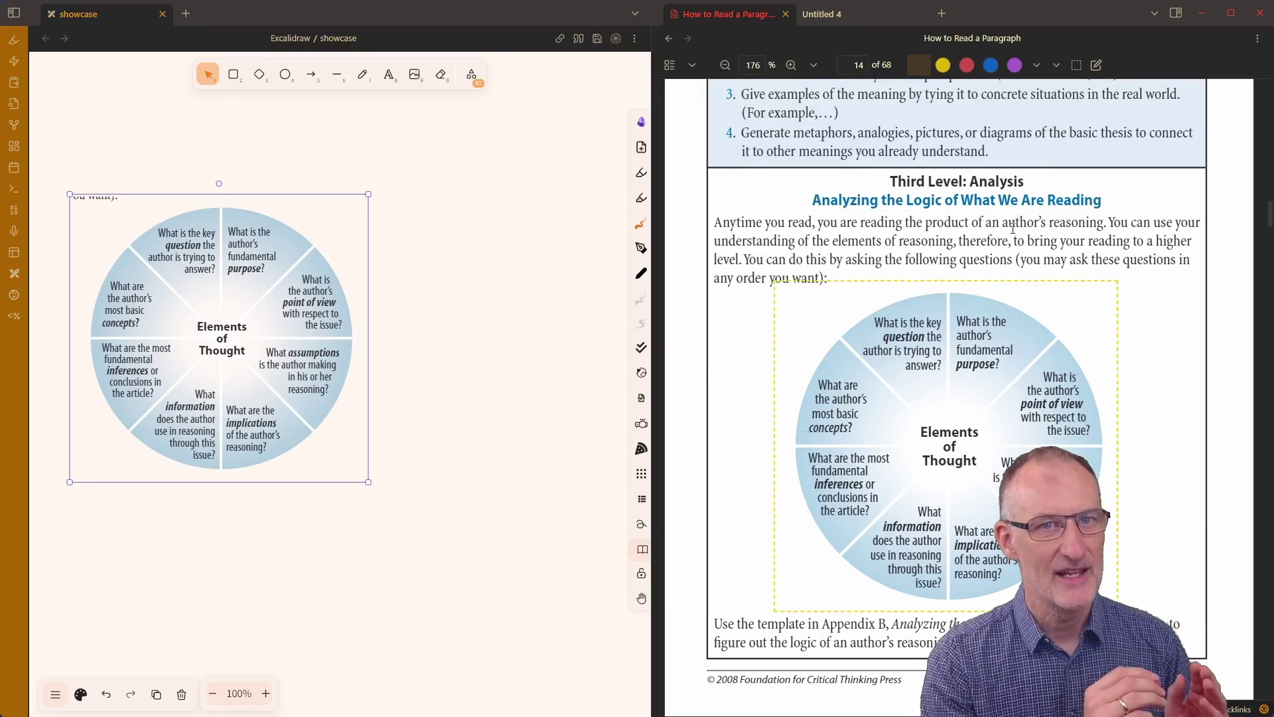
scroll(959, 398, "up", 15)
Follow the pasted image's PDF link to its outlined source area on page 14
left_click(212, 289, "ctrl")
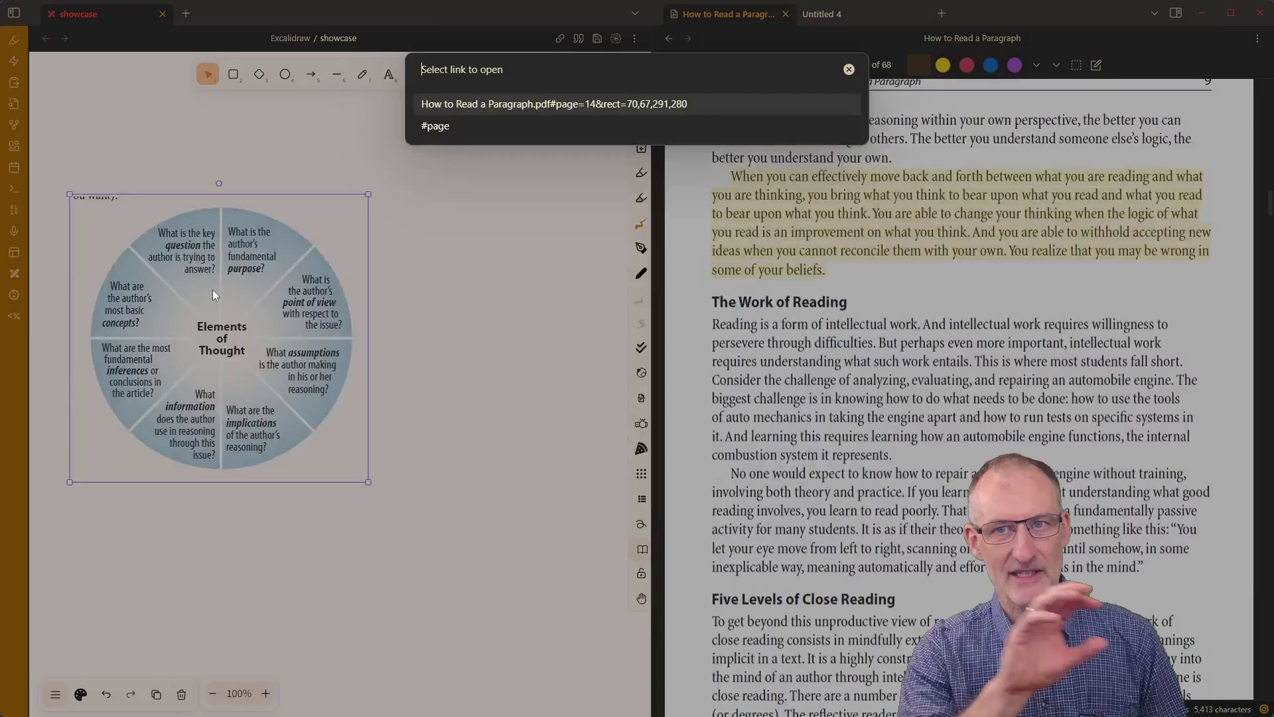
key("Return")
scroll(931, 340, "down", 4)
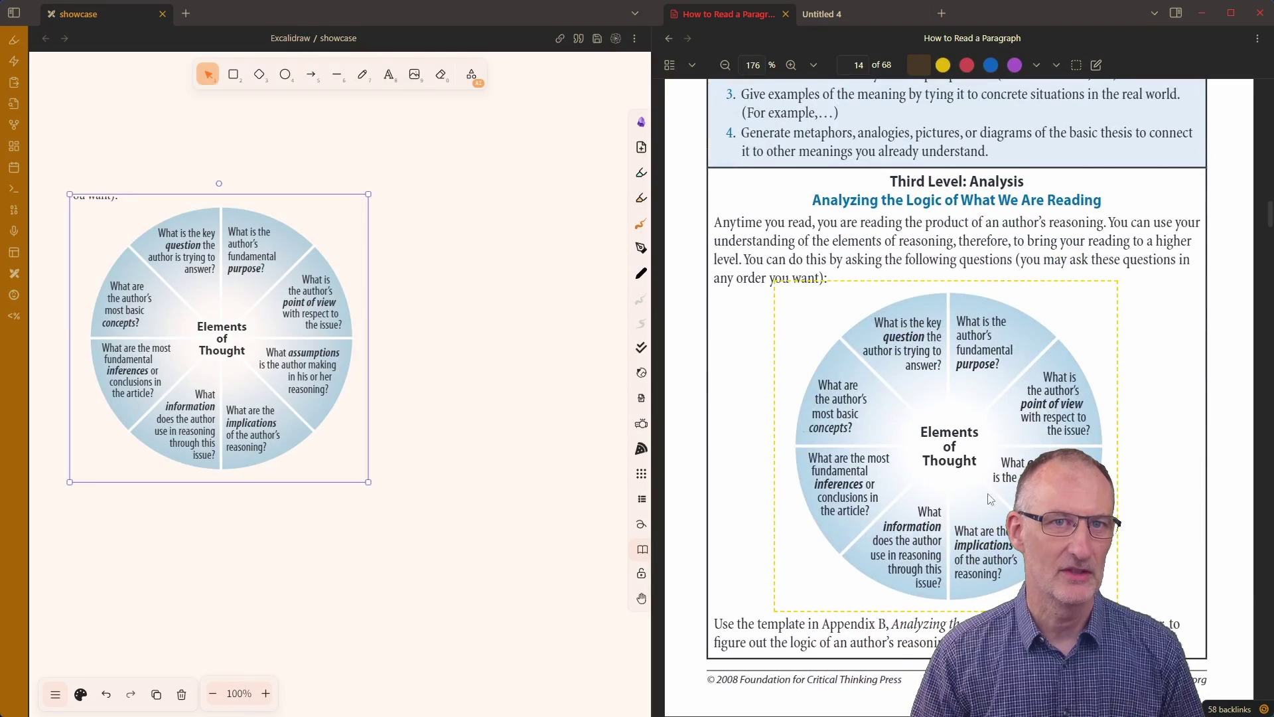
Pan to empty canvas space and pick How to Read a Paragraph.pdf via Insert ANY file
left_click(451, 352)
left_click_drag(450, 352, 256, 347)
right_click(365, 206)
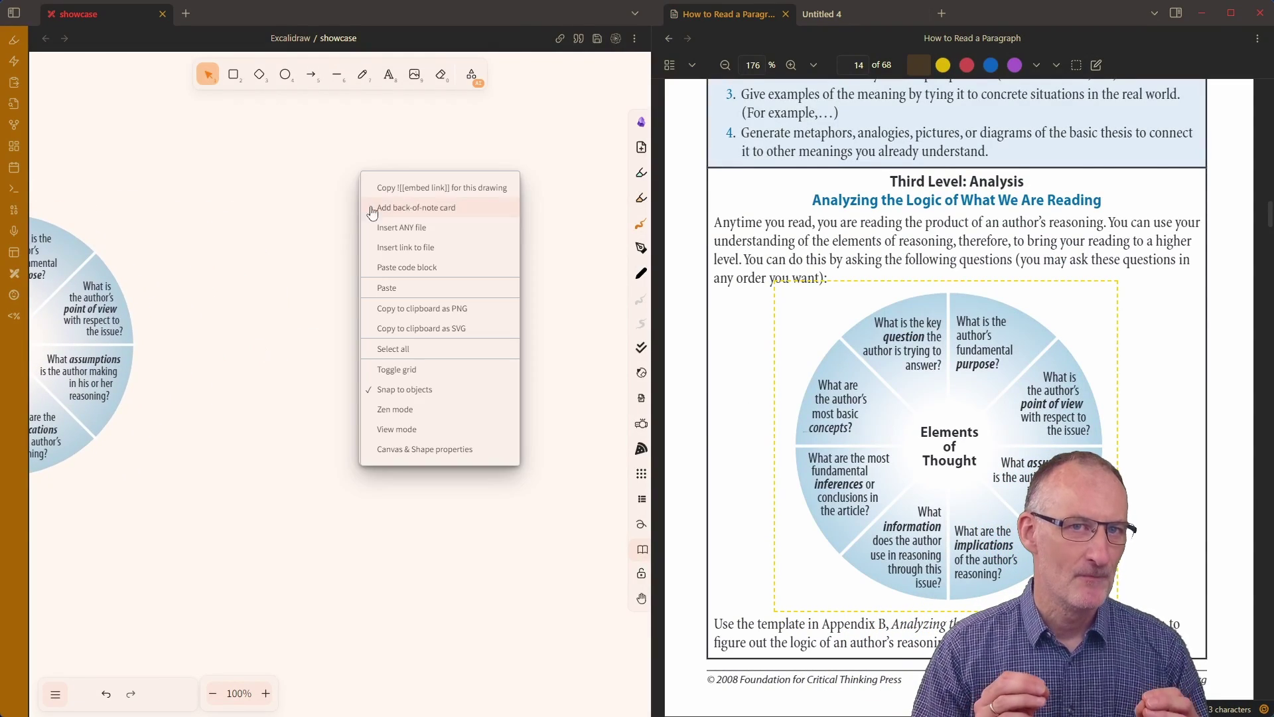
left_click(409, 229)
type("how to")
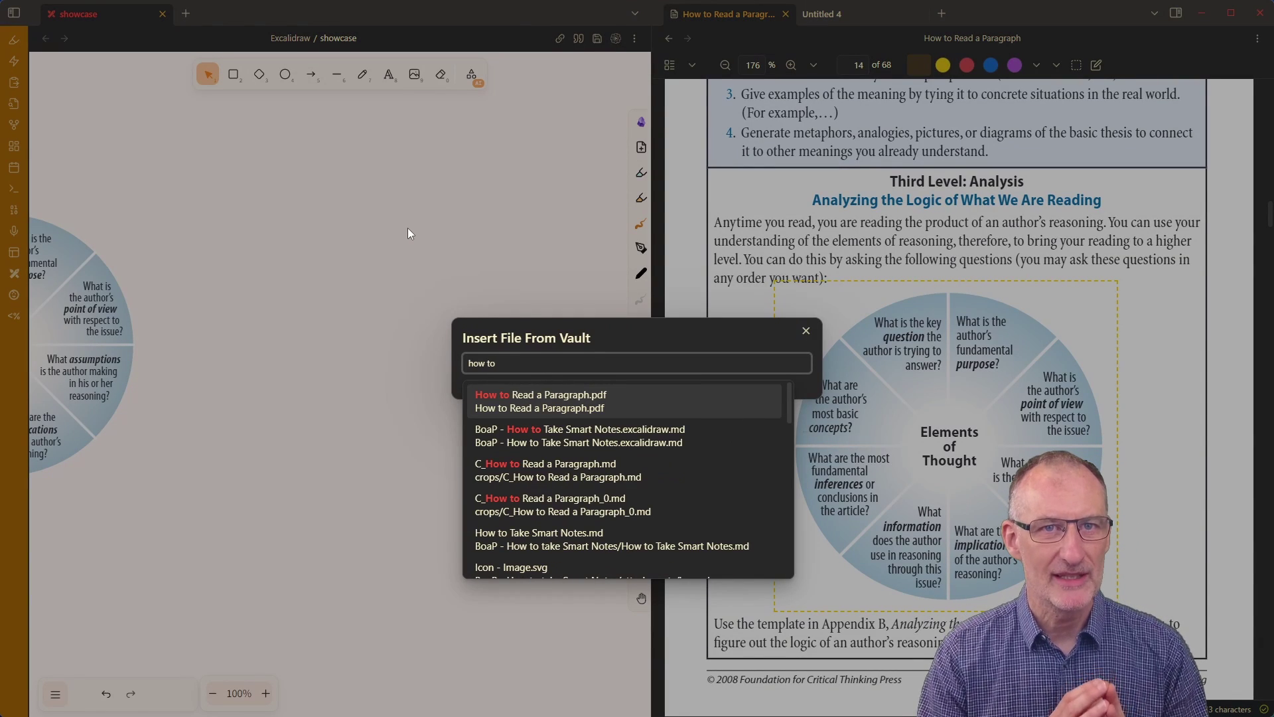
key("Return")
Import the file as PDF, page 13 only, inside a frame and left unlocked
left_click(793, 382)
type("1-14")
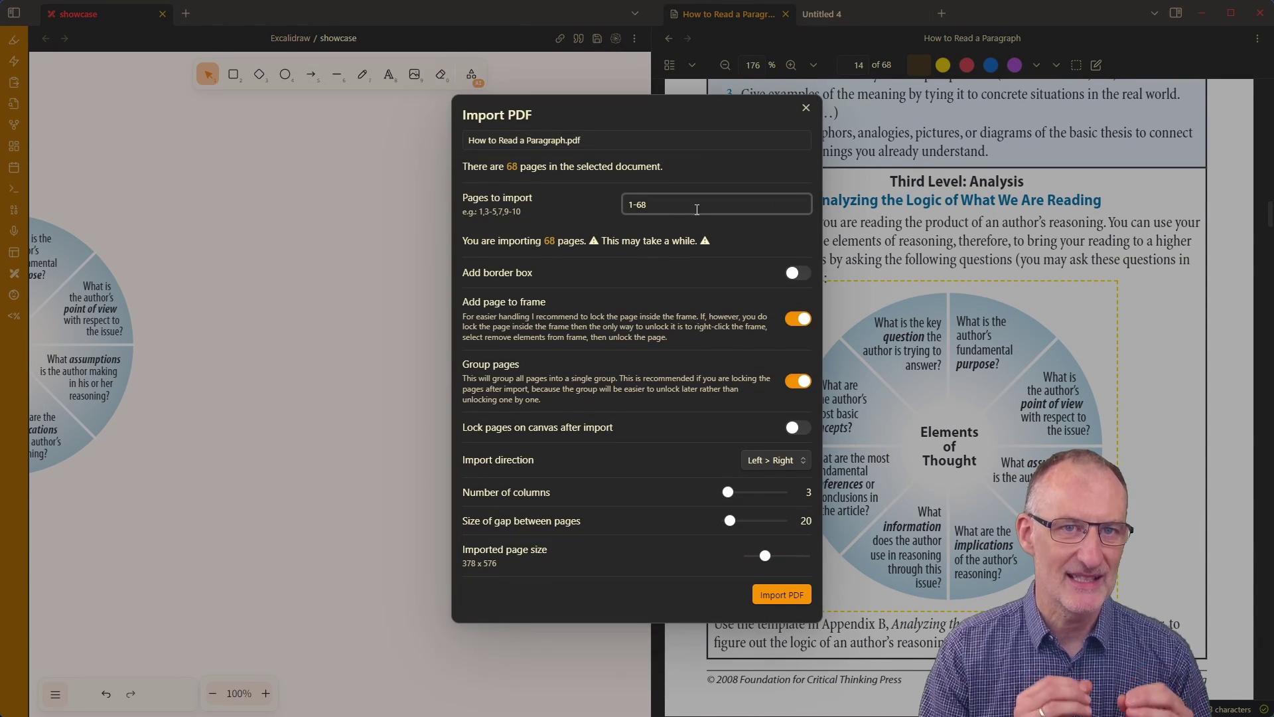
key("BackSpace")
key("BackSpace")
key("BackSpace")
type("3")
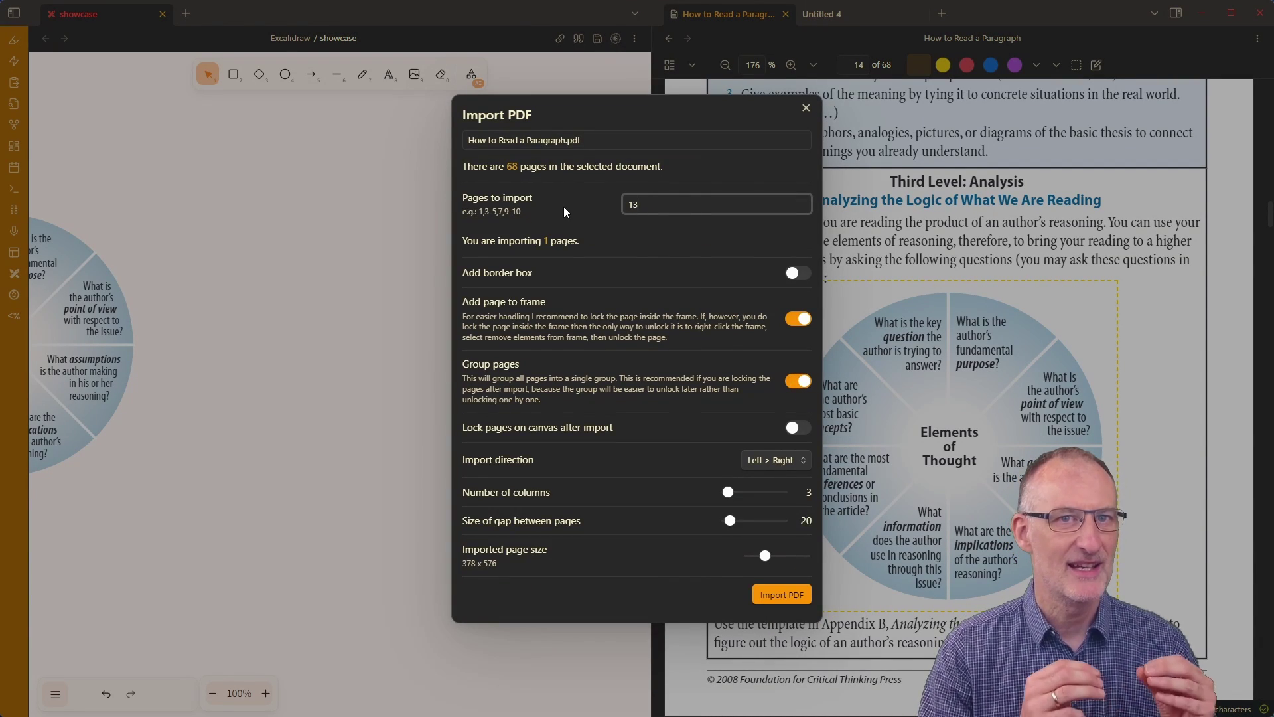
left_click(792, 321)
left_click(804, 320)
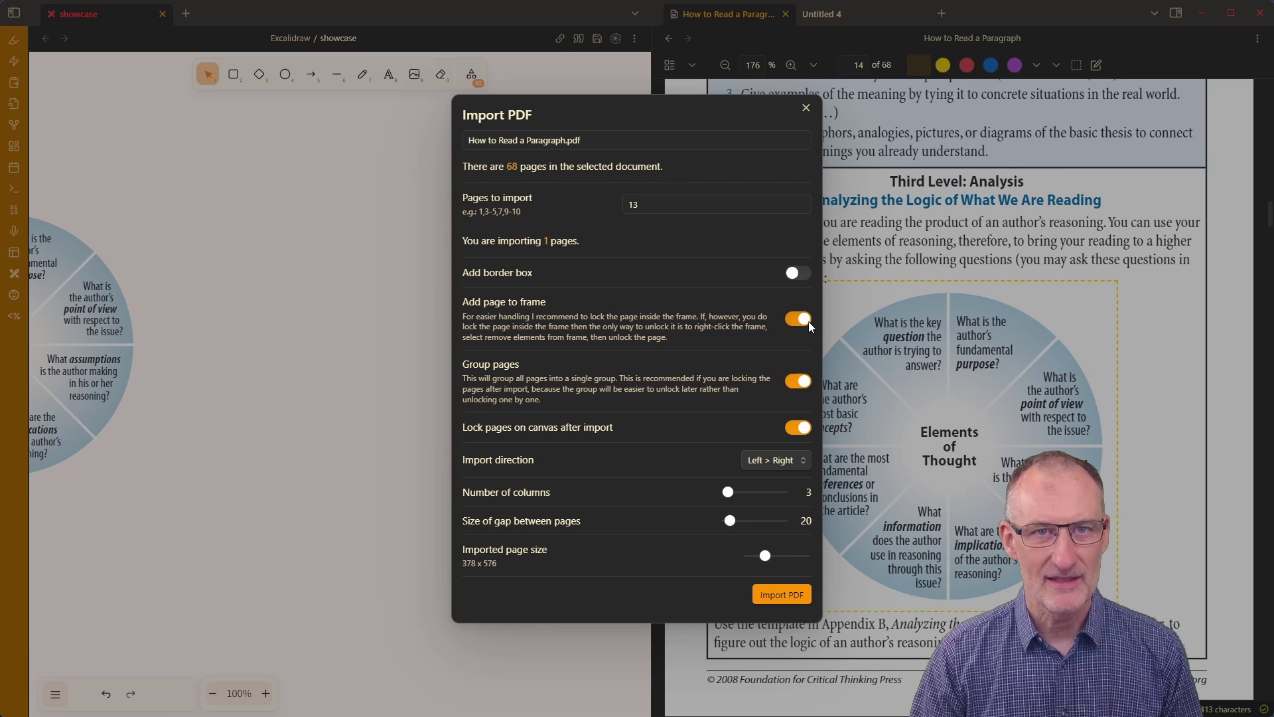
left_click(798, 428)
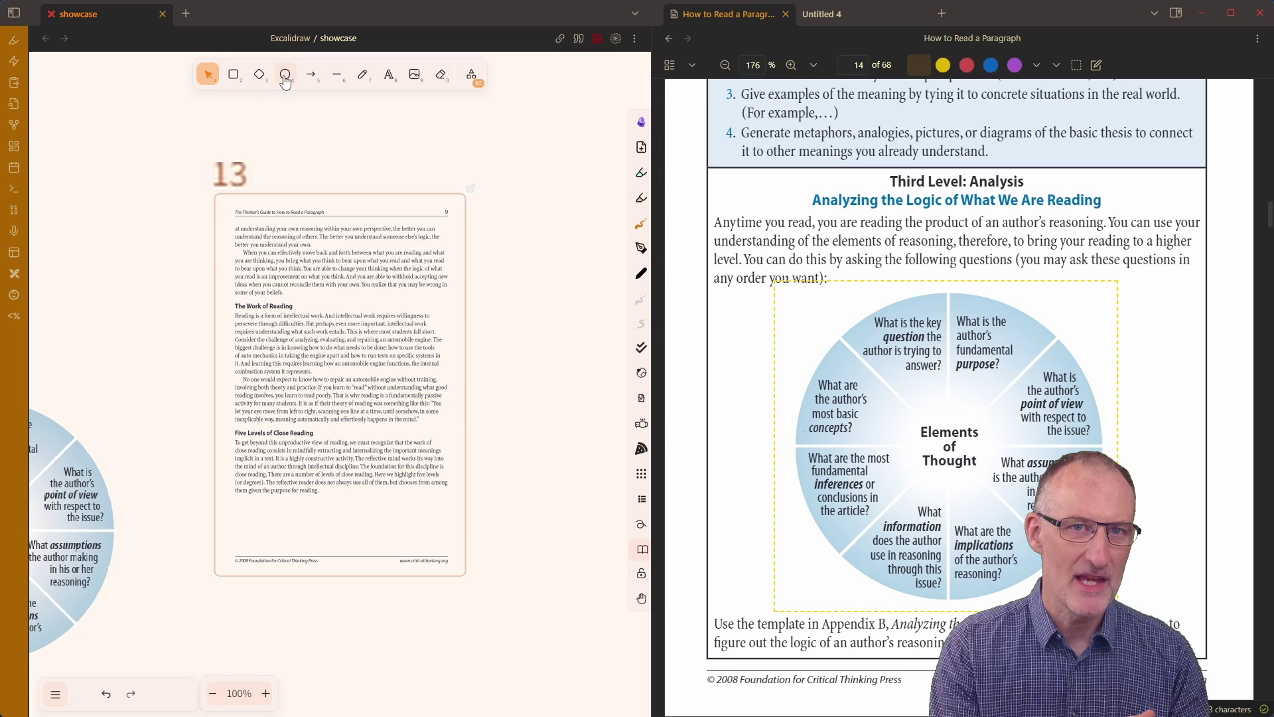
Circle a passage and draw a freehand tick on page 13, then switch to Untitled 4
left_click(285, 75)
left_click_drag(293, 299, 380, 359)
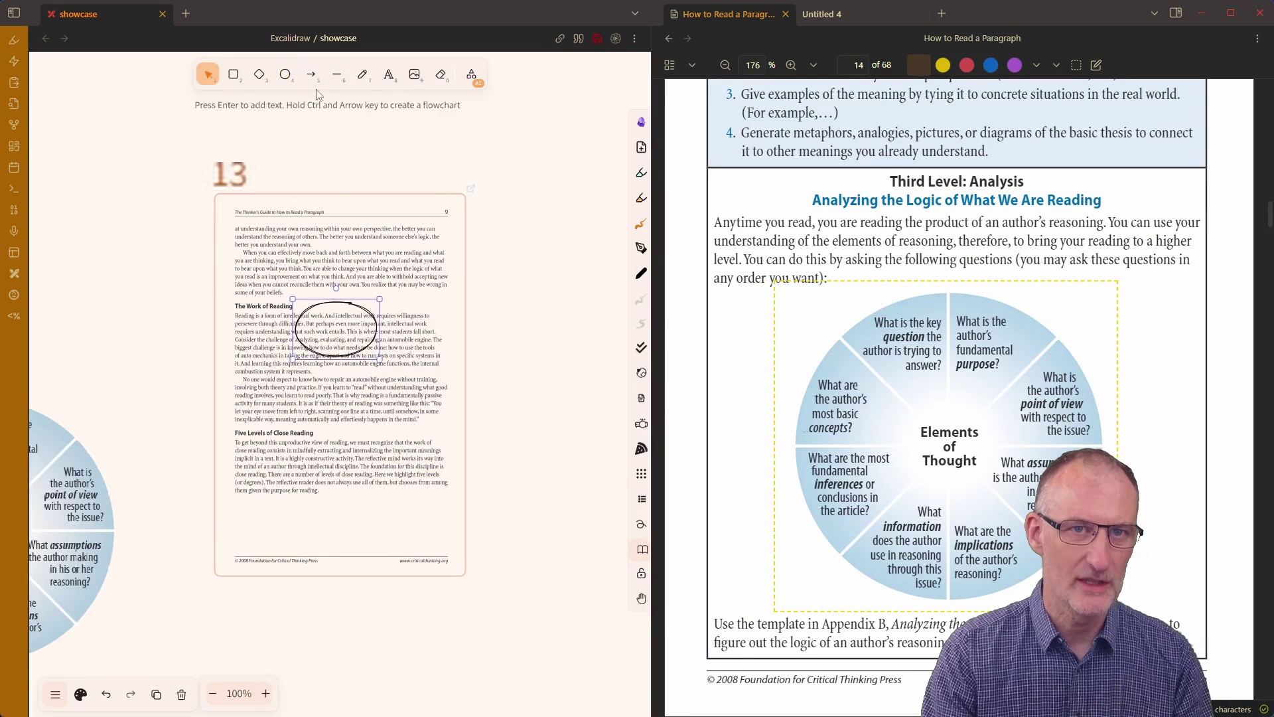
left_click(362, 74)
mouse_move(325, 419)
left_mouse_down()
mouse_move(348, 409)
mouse_move(411, 285)
left_mouse_up()
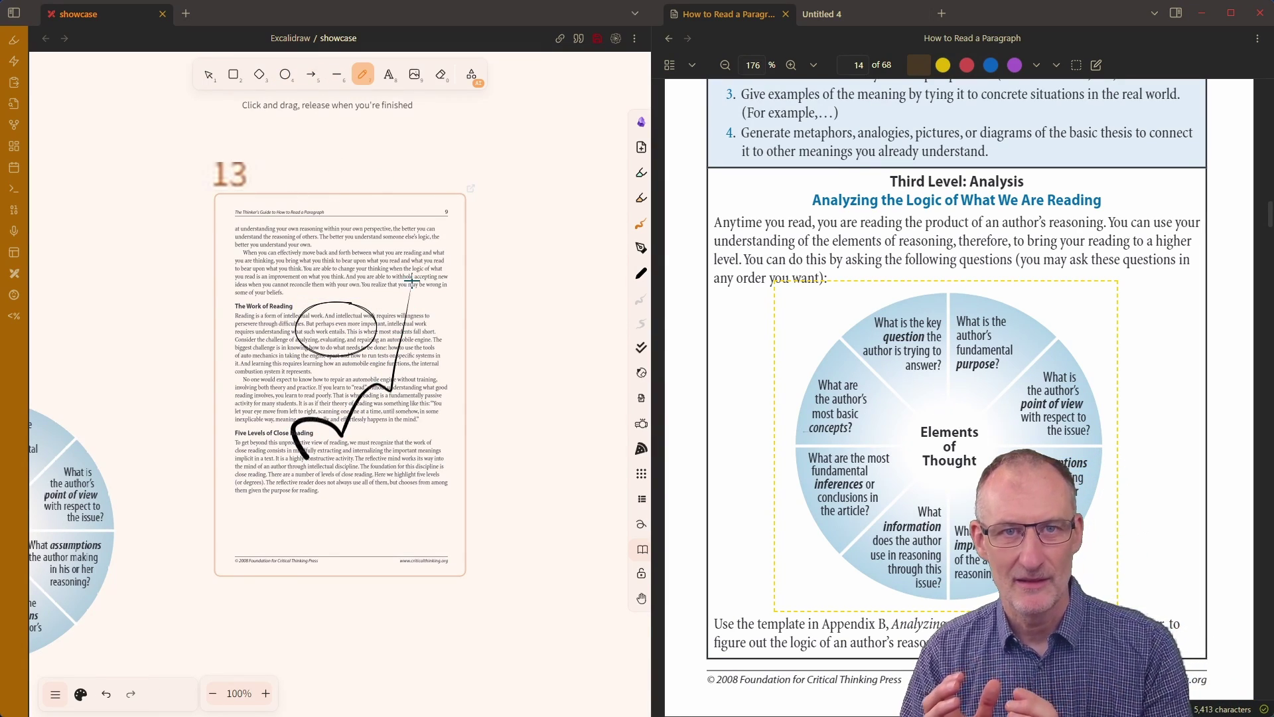
left_click(210, 75)
left_click(824, 14)
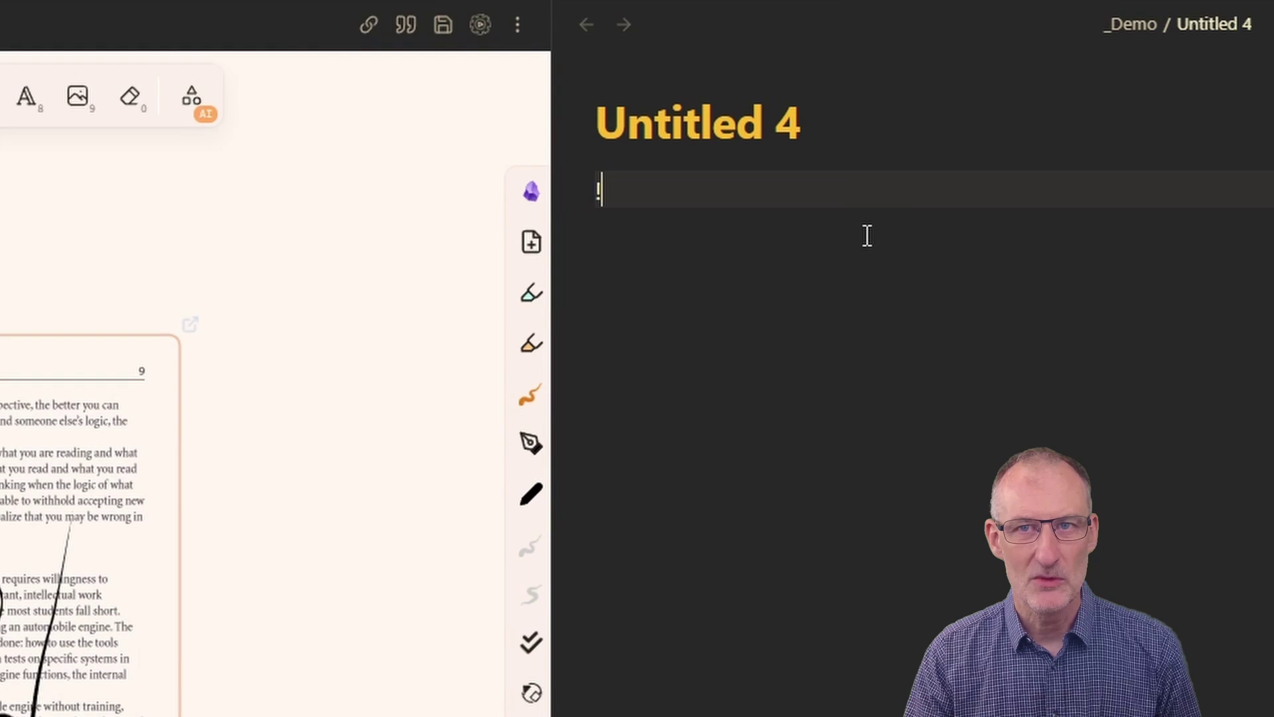
Write the embed ![[showcase#^frame=13]] in Untitled 4 and dismiss the suggestion popup
type("![[#")
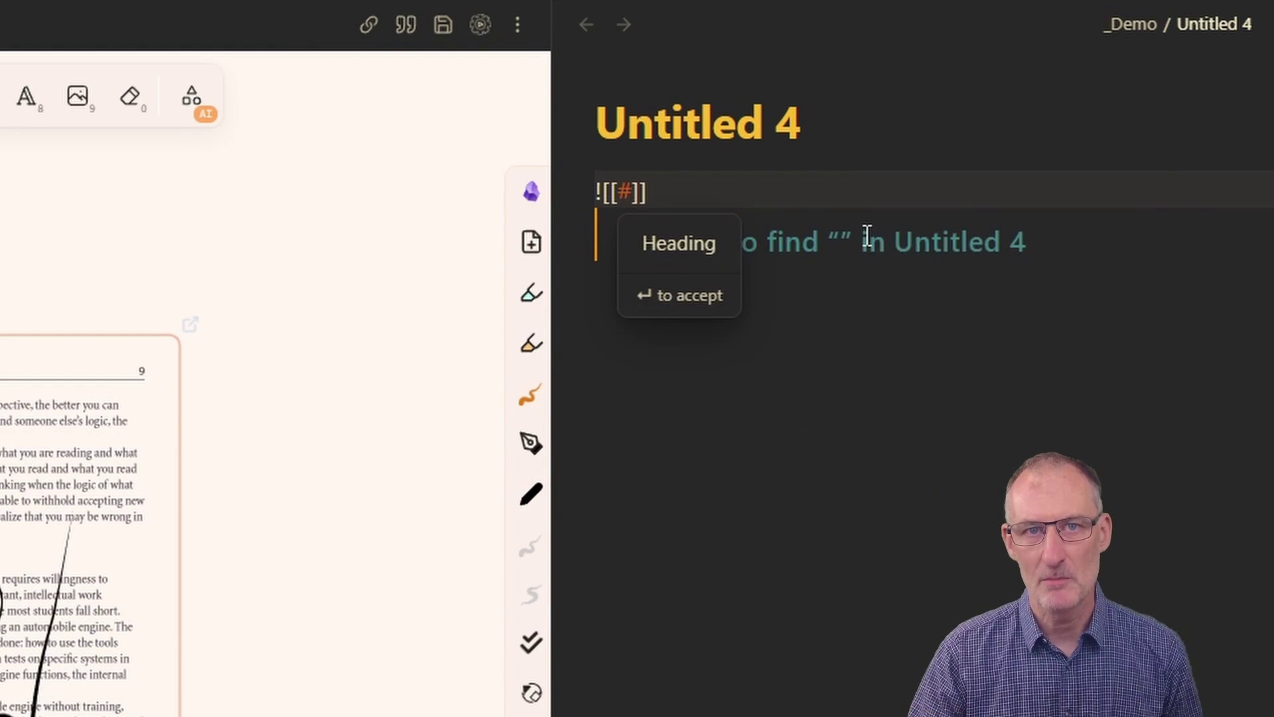
key("BackSpace")
type("showcase#")
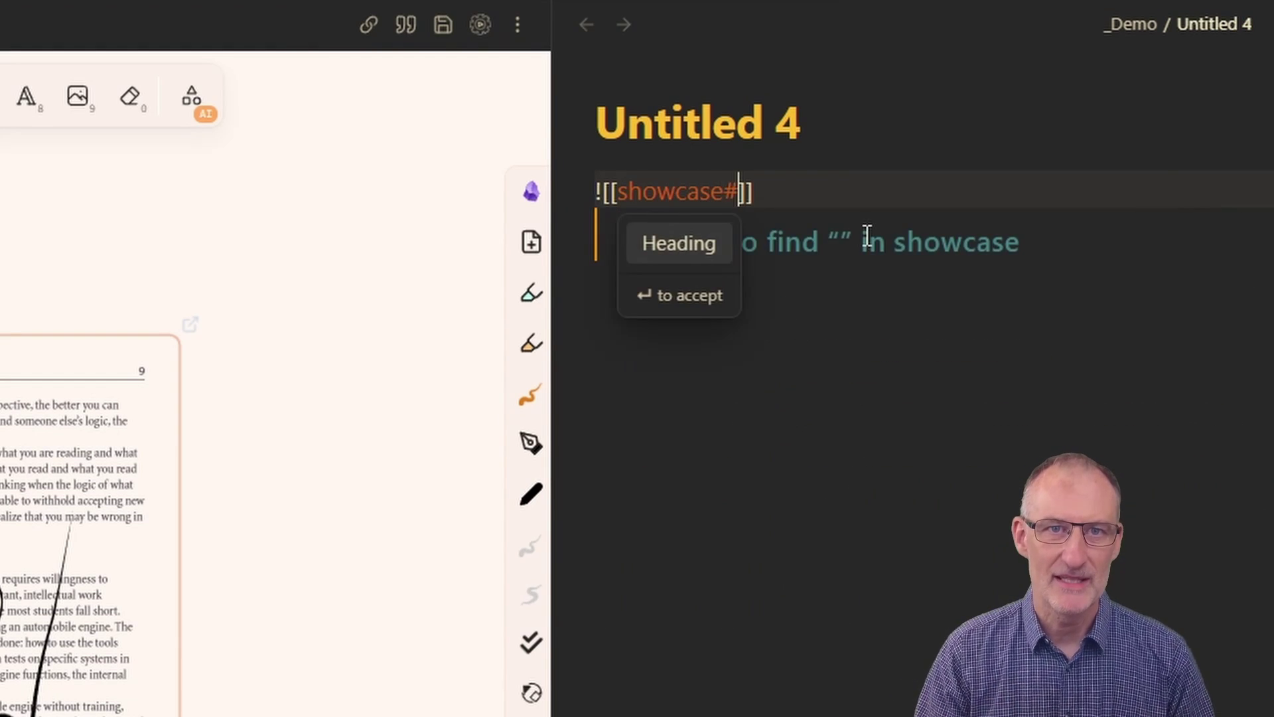
type("^frame")
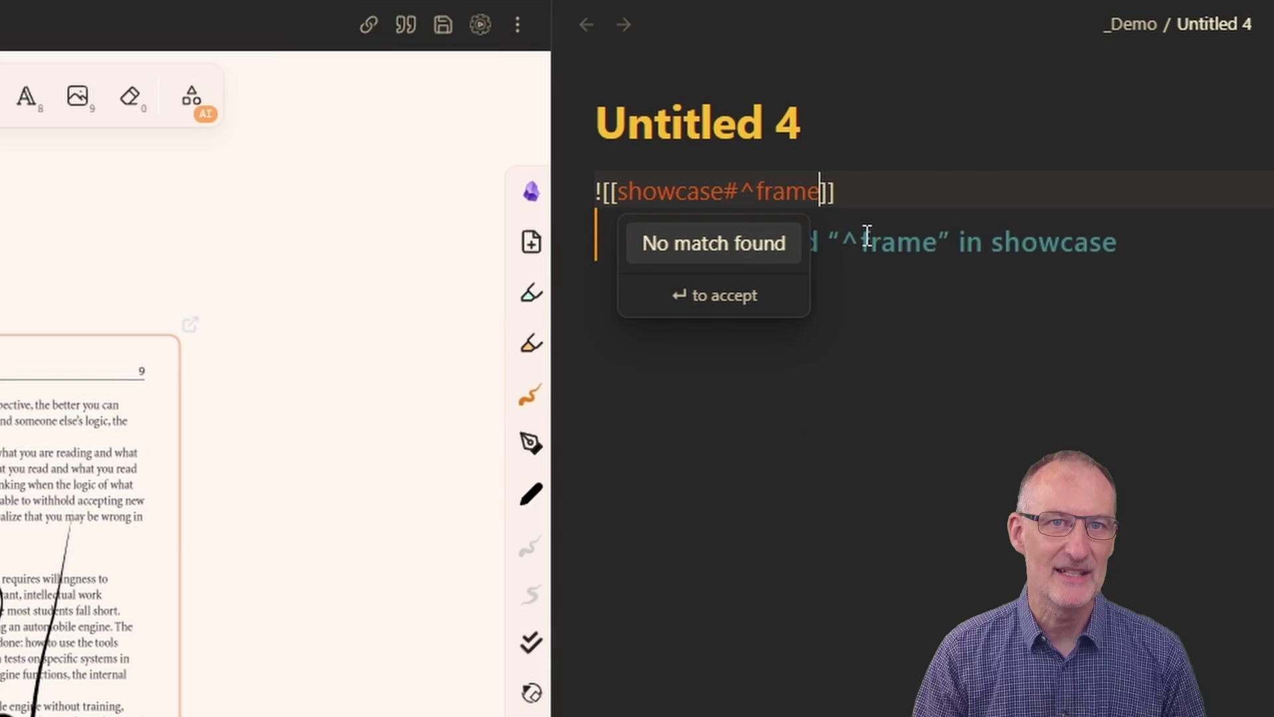
type("=13")
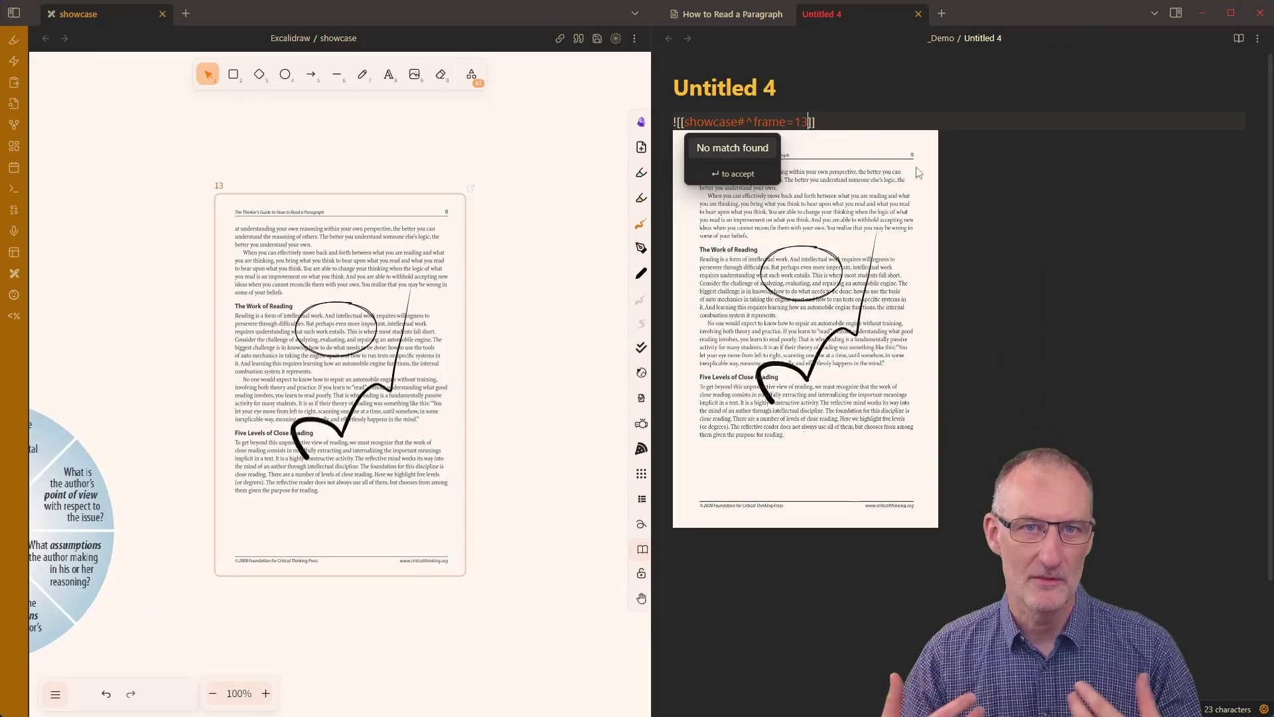
key("Escape")
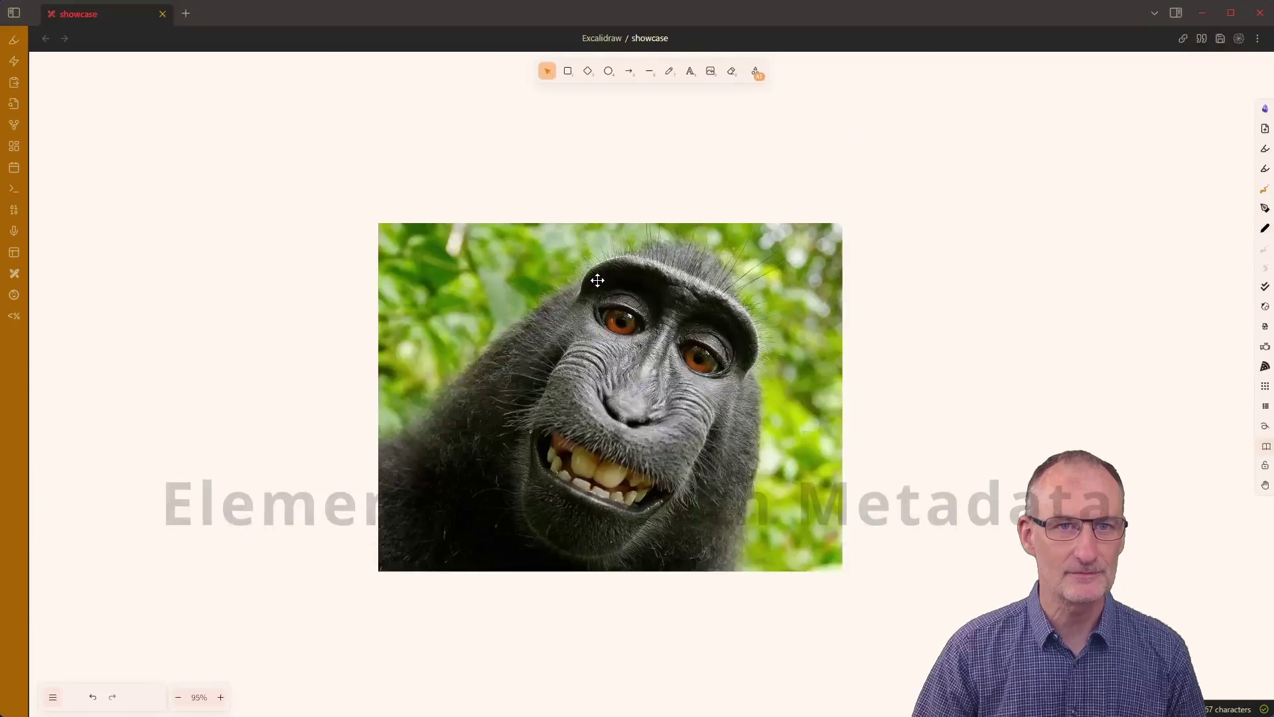
Give the monkey photo the link "#demo (reminds me of::[[monkies]])"
right_click(598, 280)
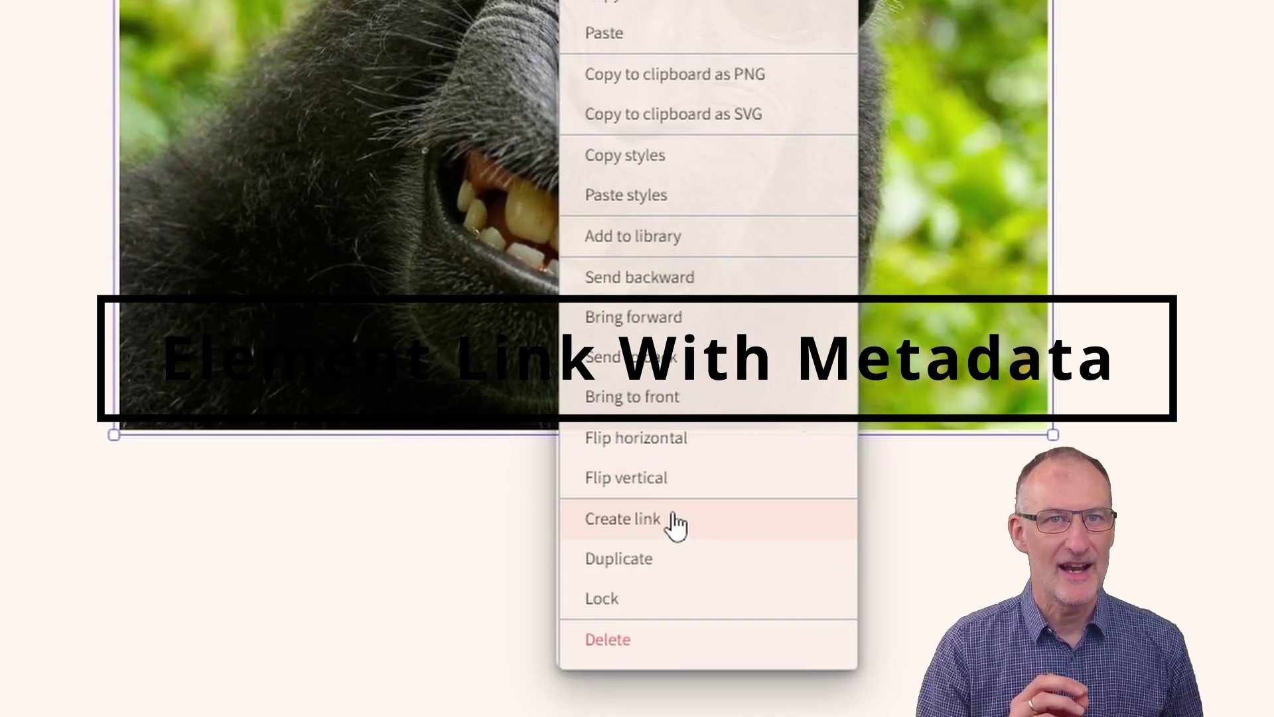
left_click(654, 614)
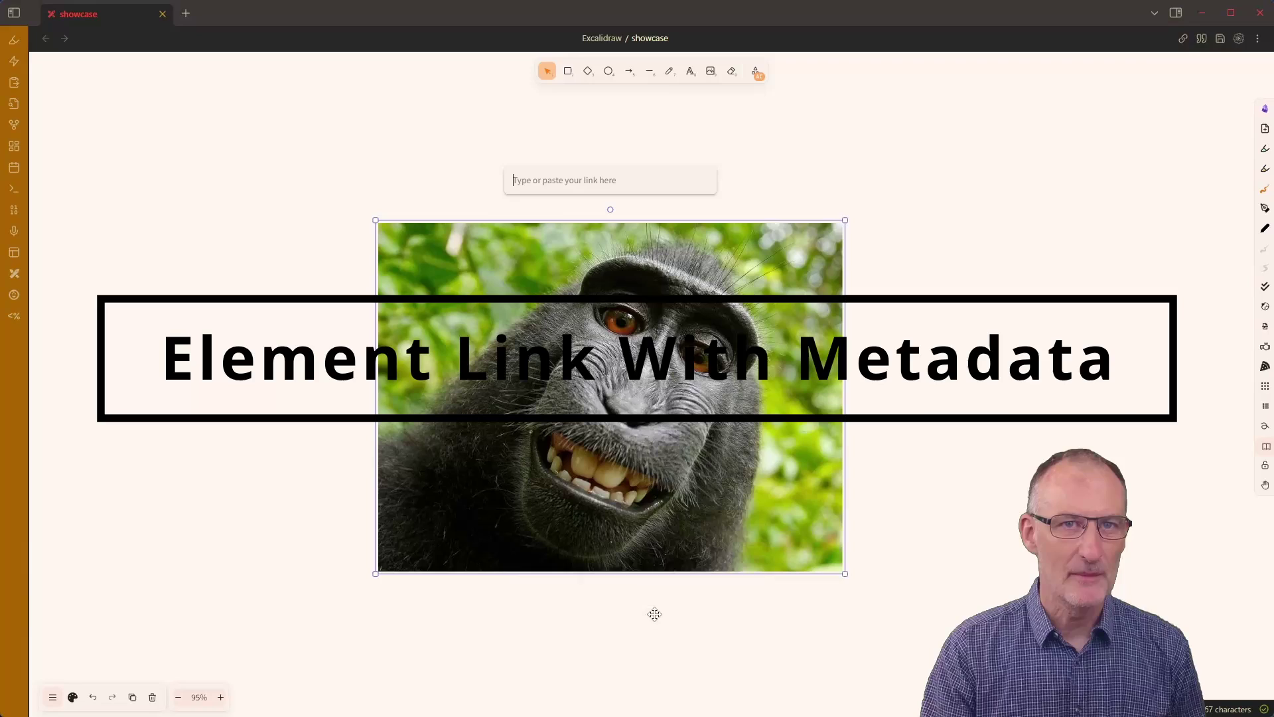
type("#d")
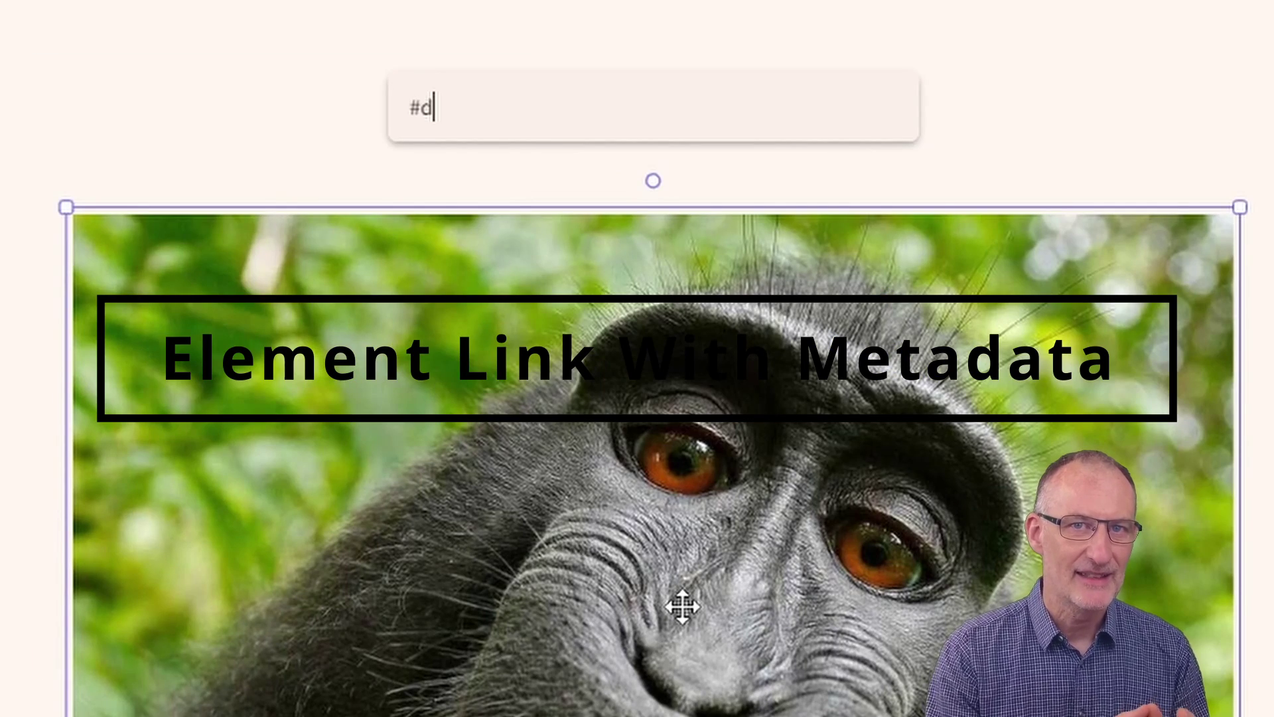
type("emo (")
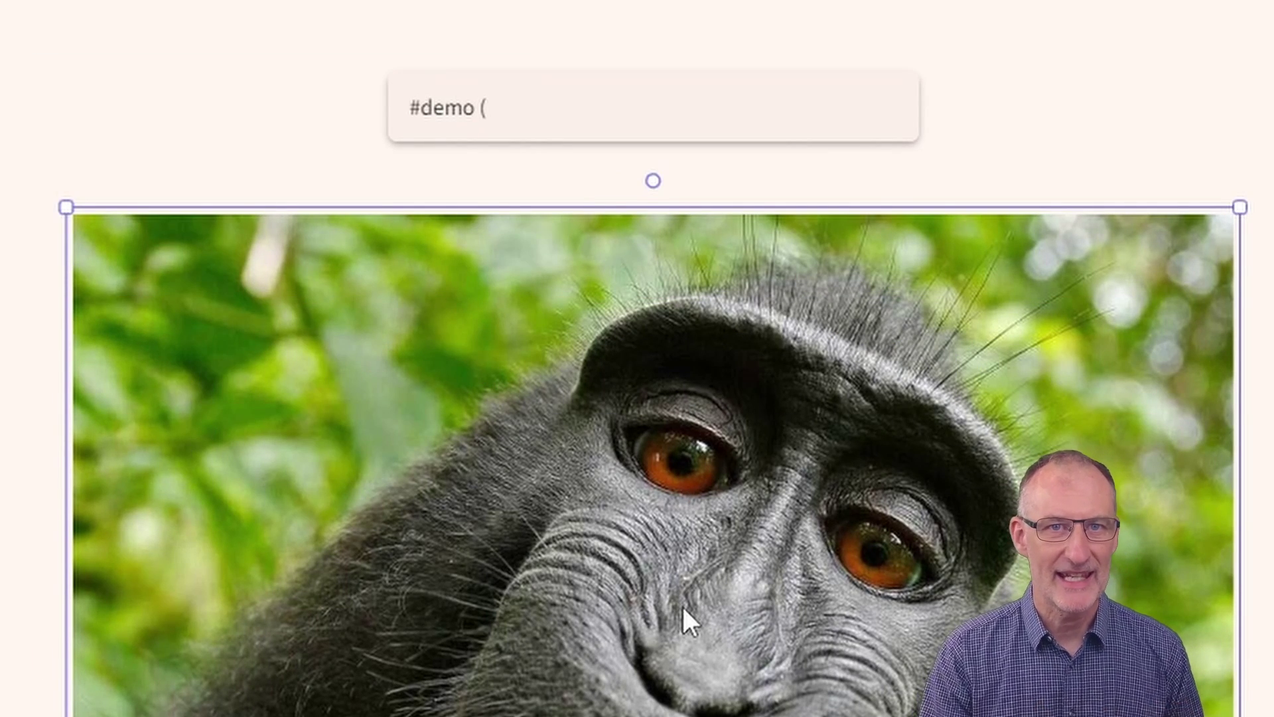
type("reminds me of")
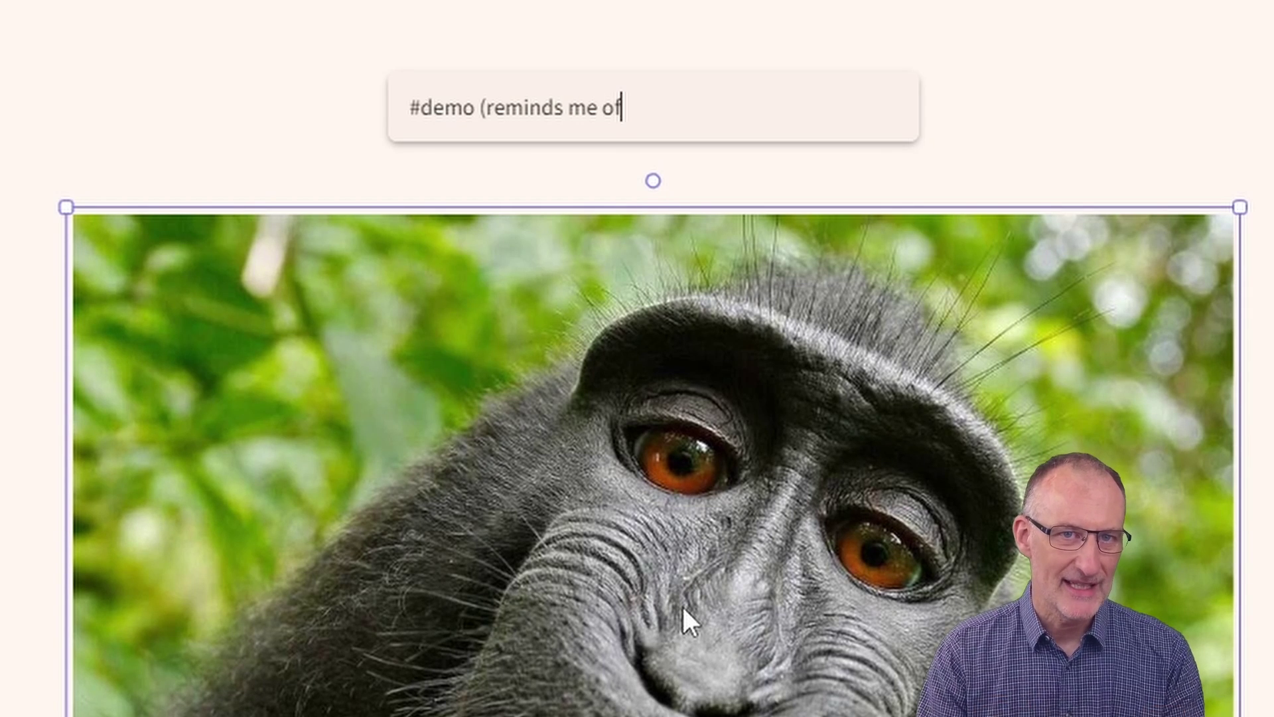
type("::[[mon")
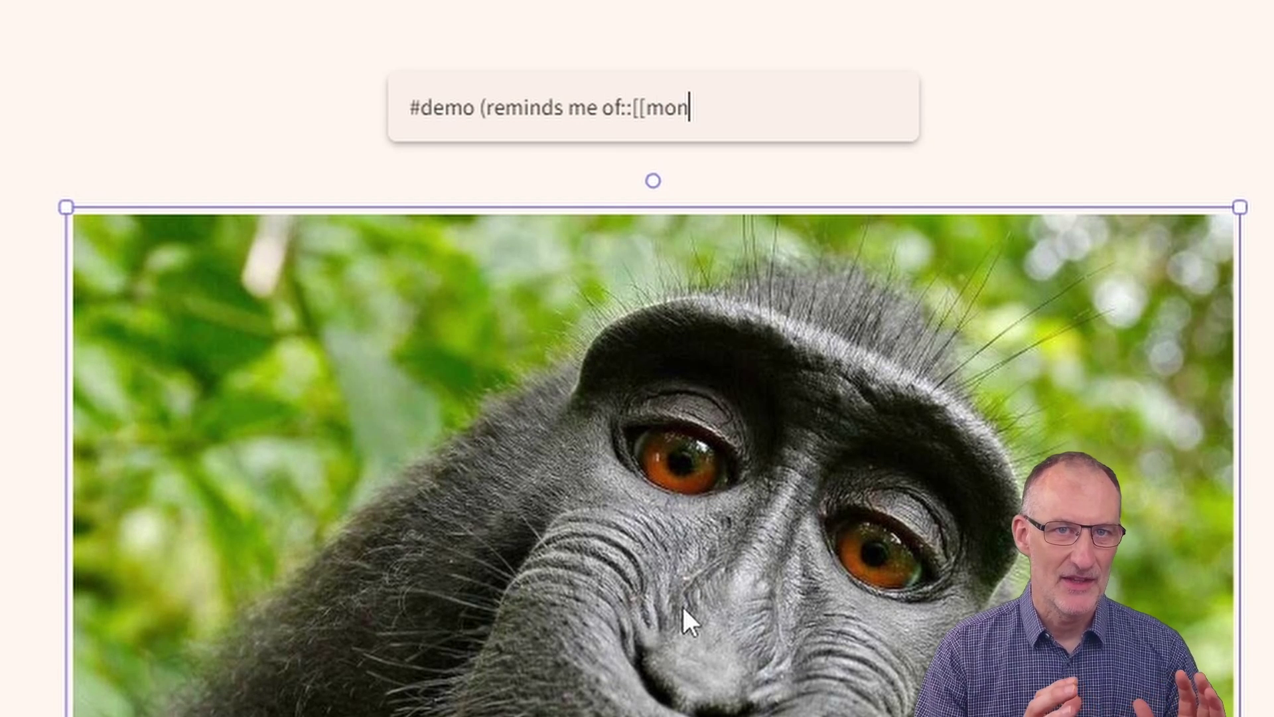
type("kies]])")
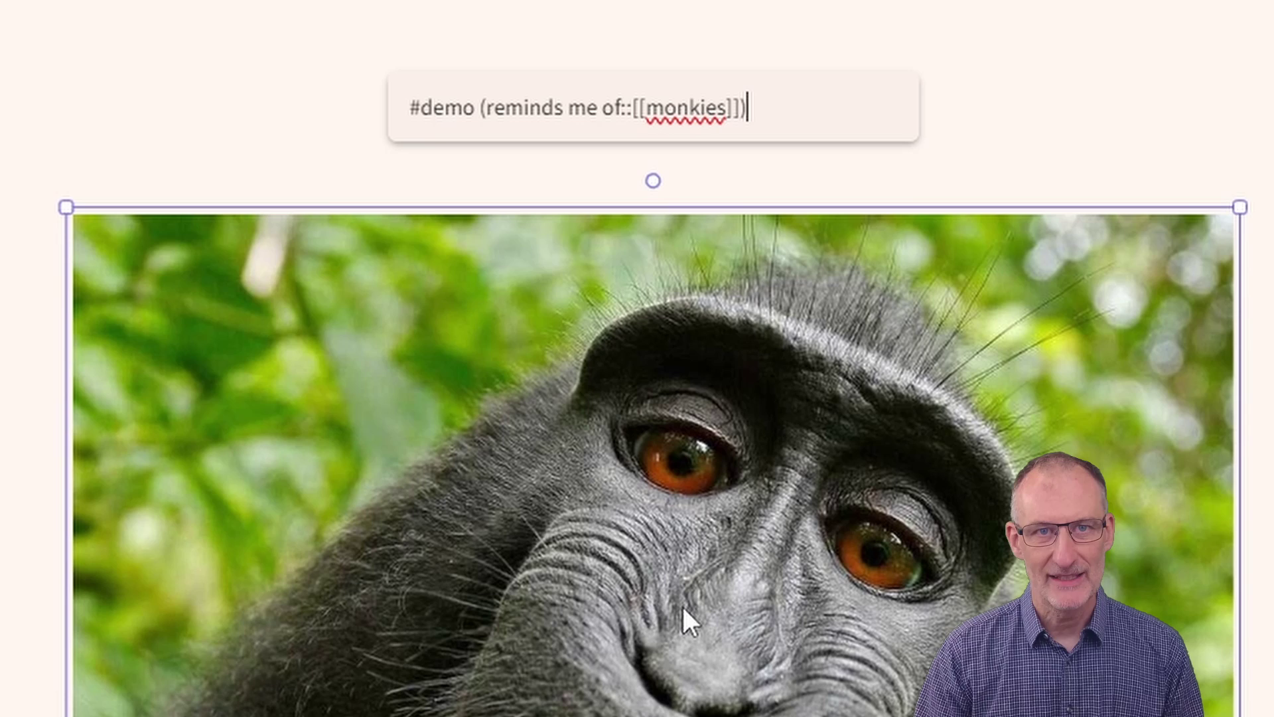
key("Return")
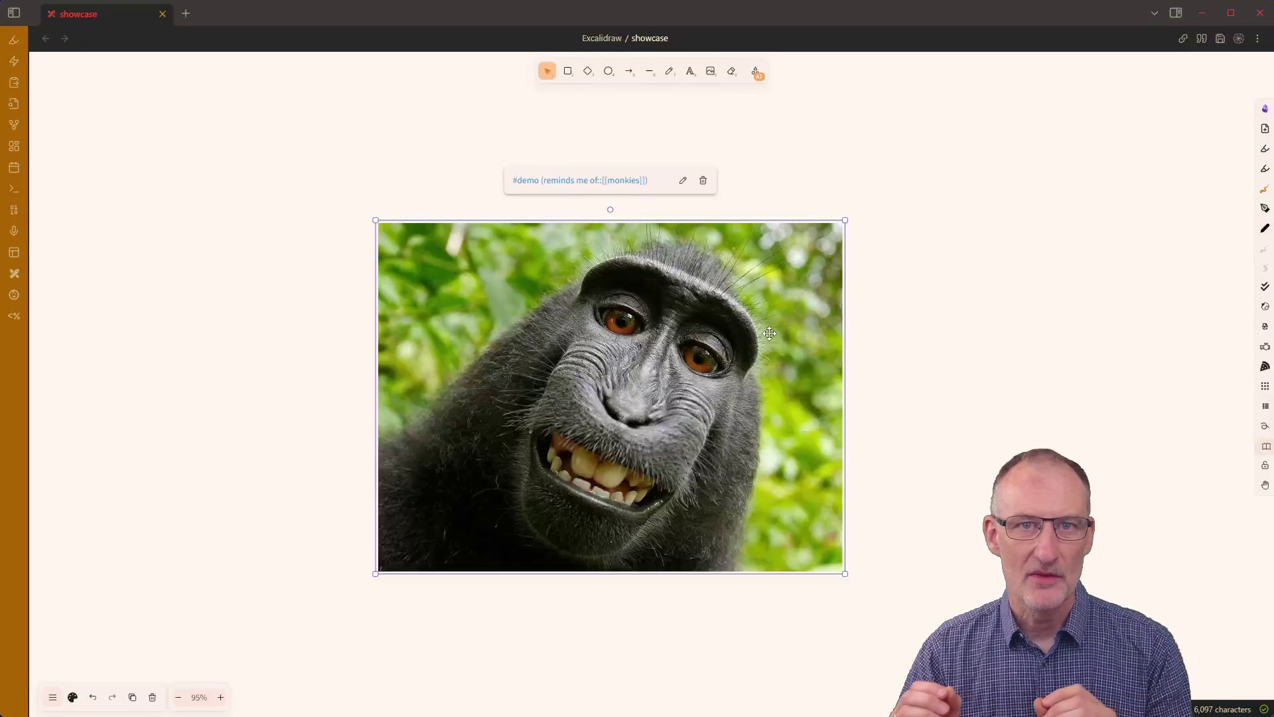
Open ExcaliBrain in a popout window and move it up and right to view the connection
key("ctrl+p")
type("brain")
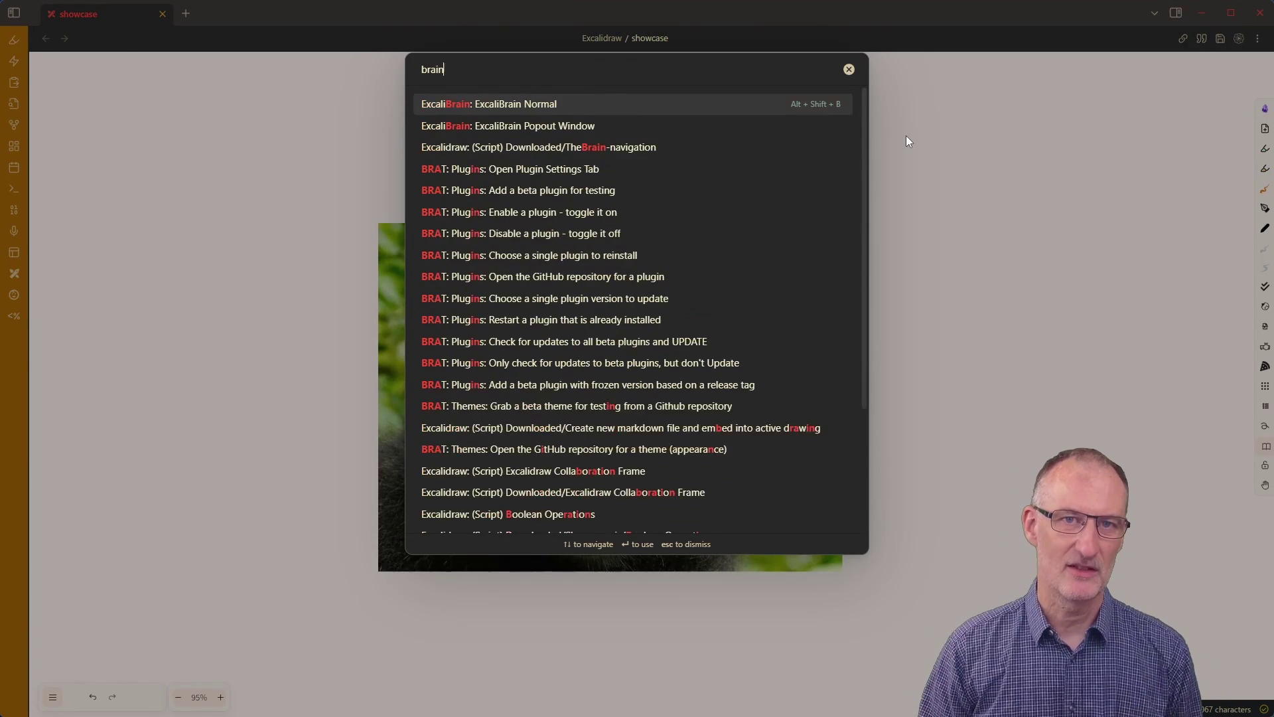
key("Return")
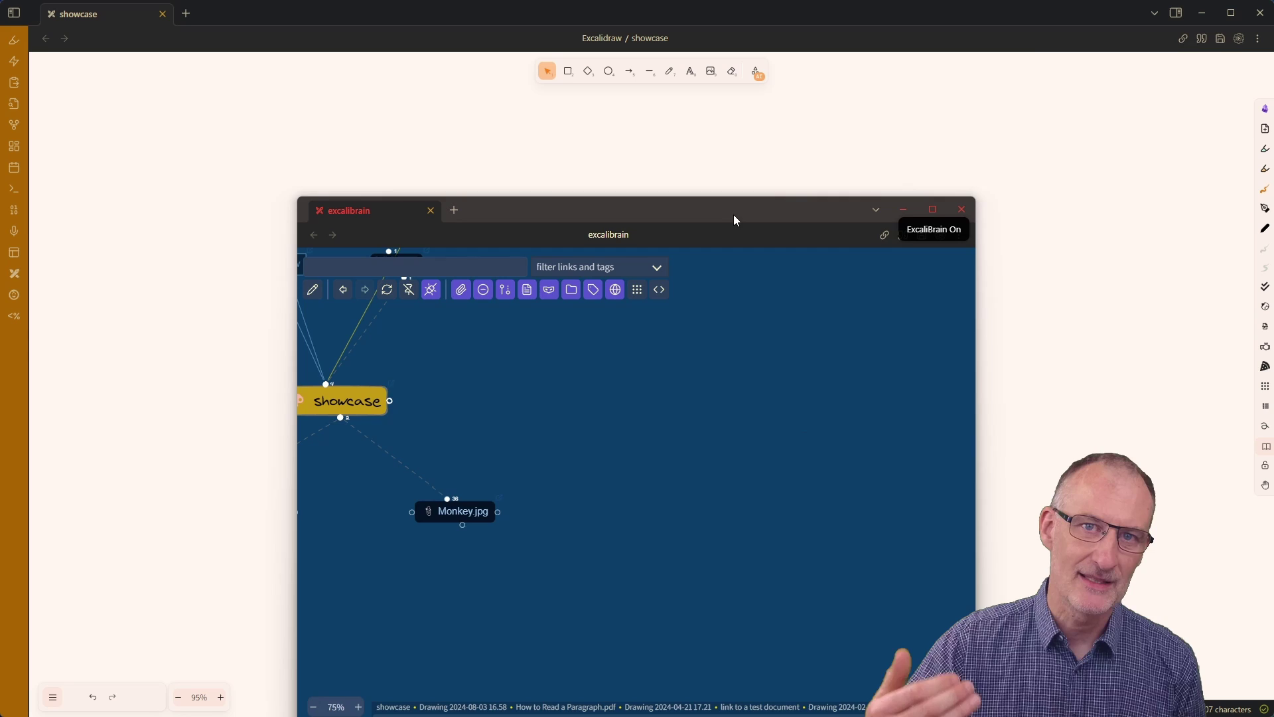
left_click_drag(734, 215, 776, 130)
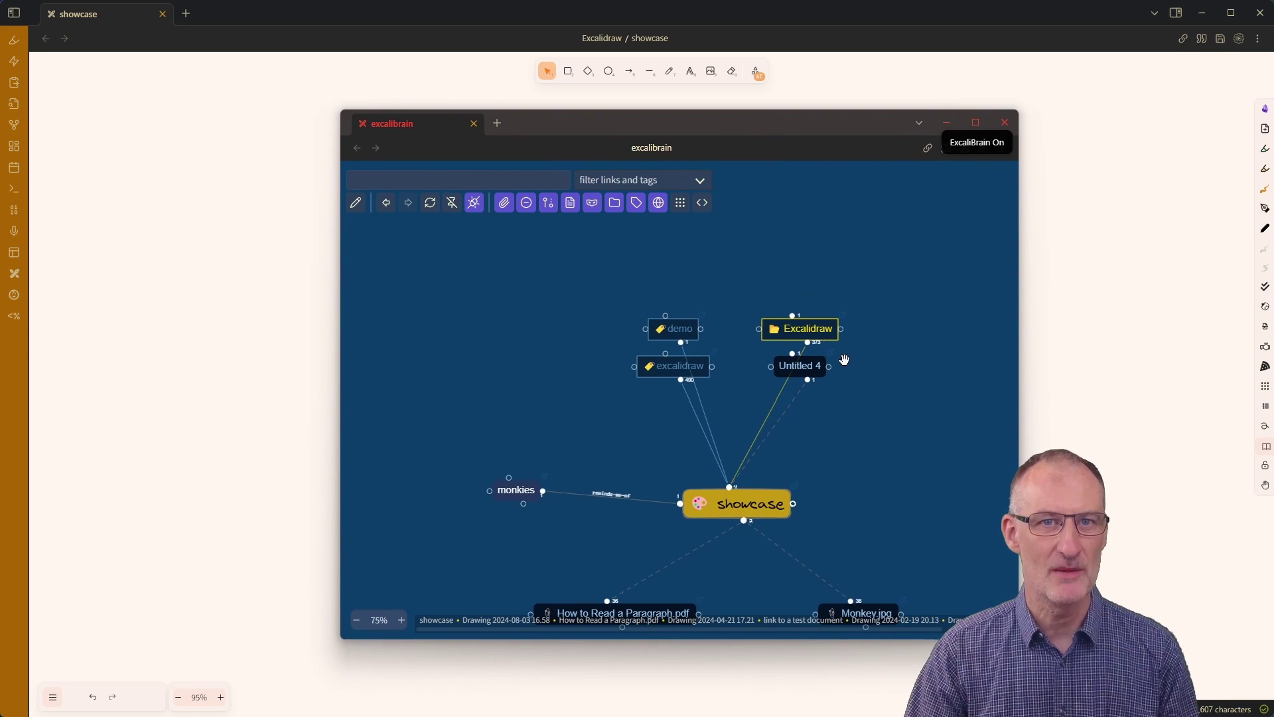
scroll(827, 411, "up", 1)
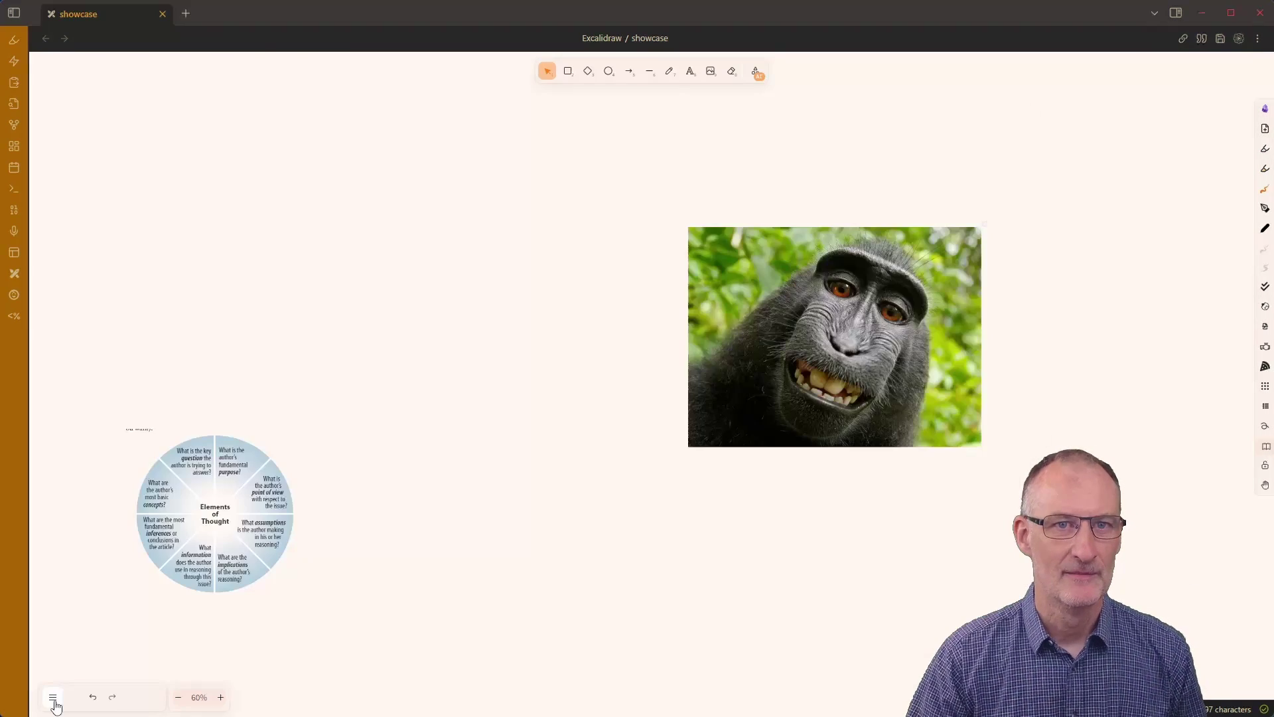
left_click(54, 698)
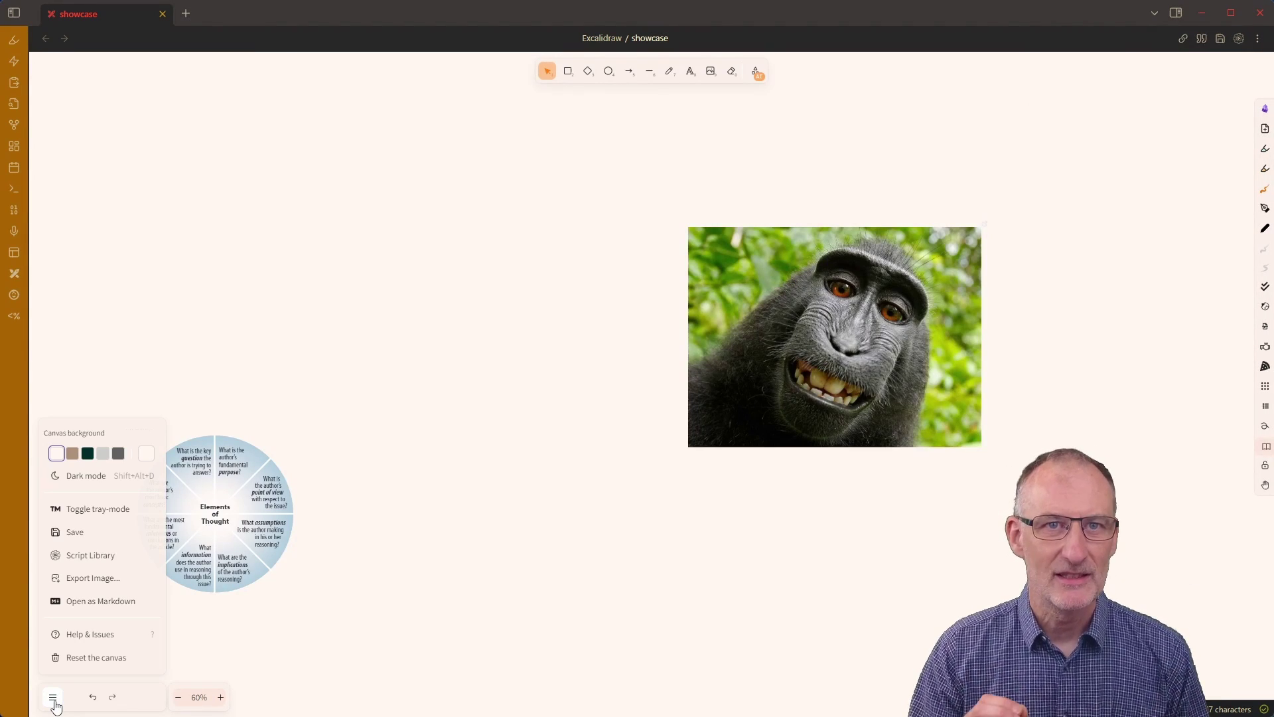
left_click(100, 636)
scroll(529, 223, "down", 7)
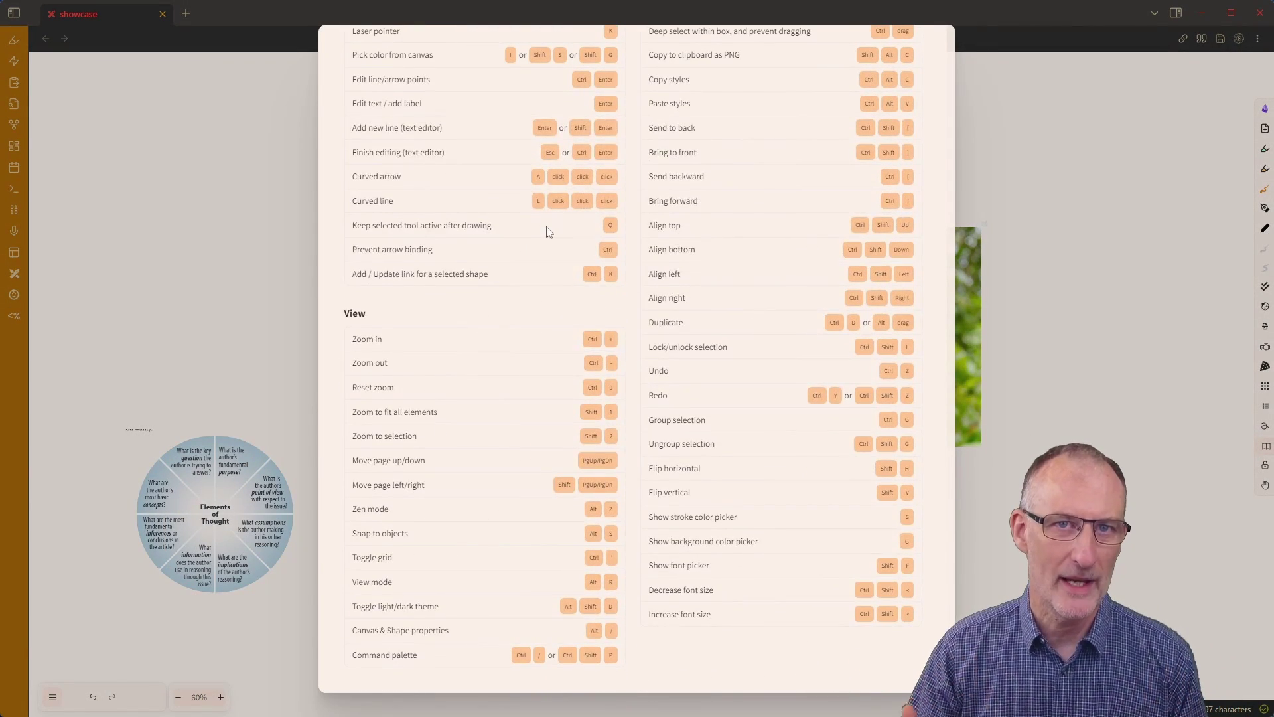
left_click(1152, 279)
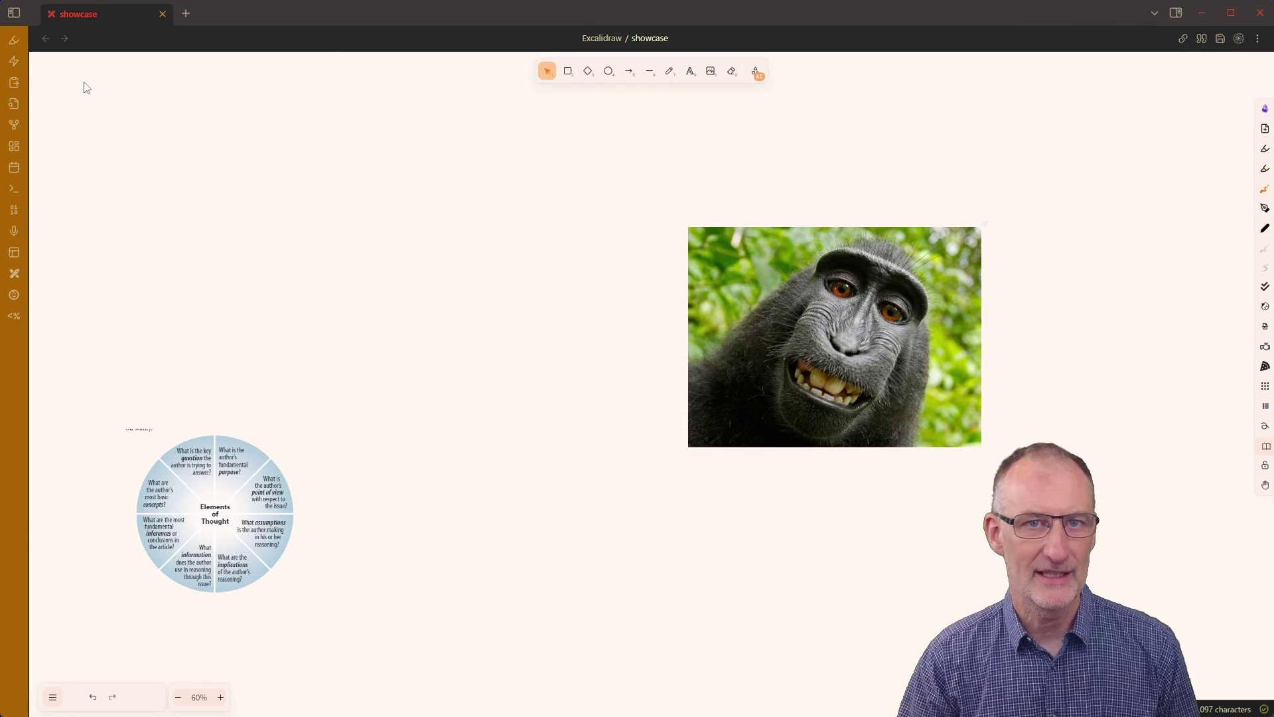
left_click(16, 13)
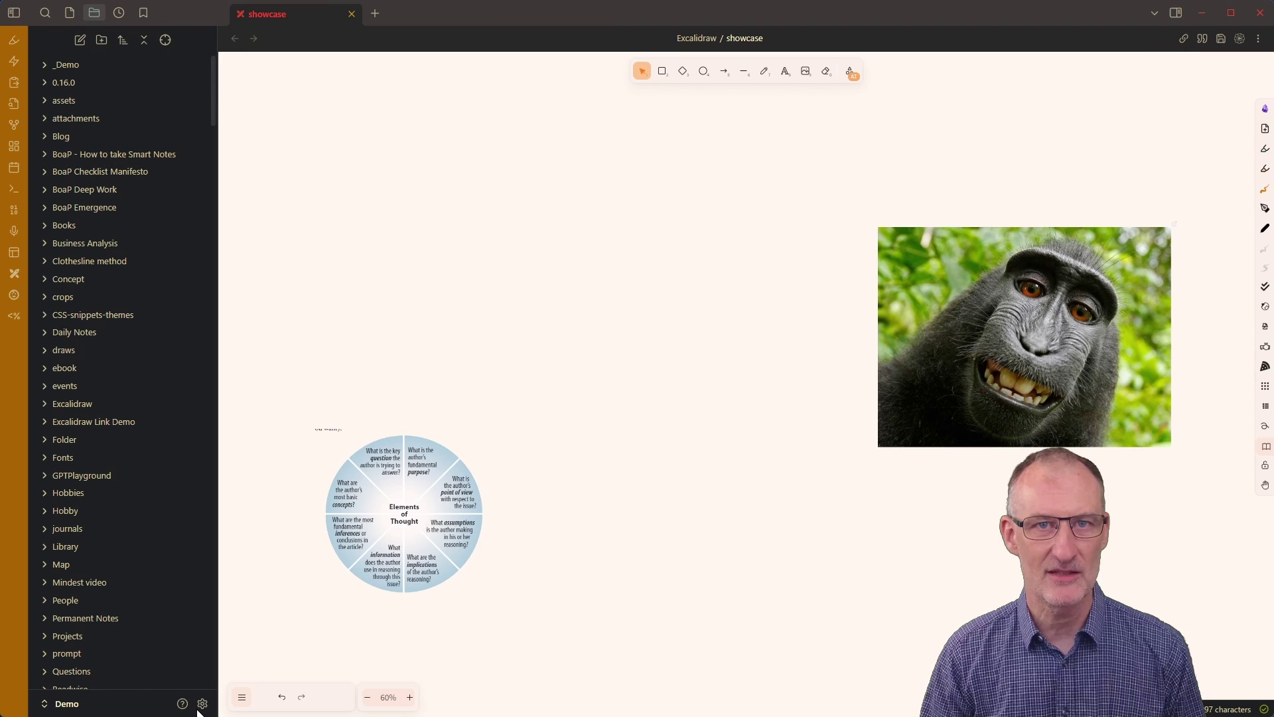
left_click(203, 704)
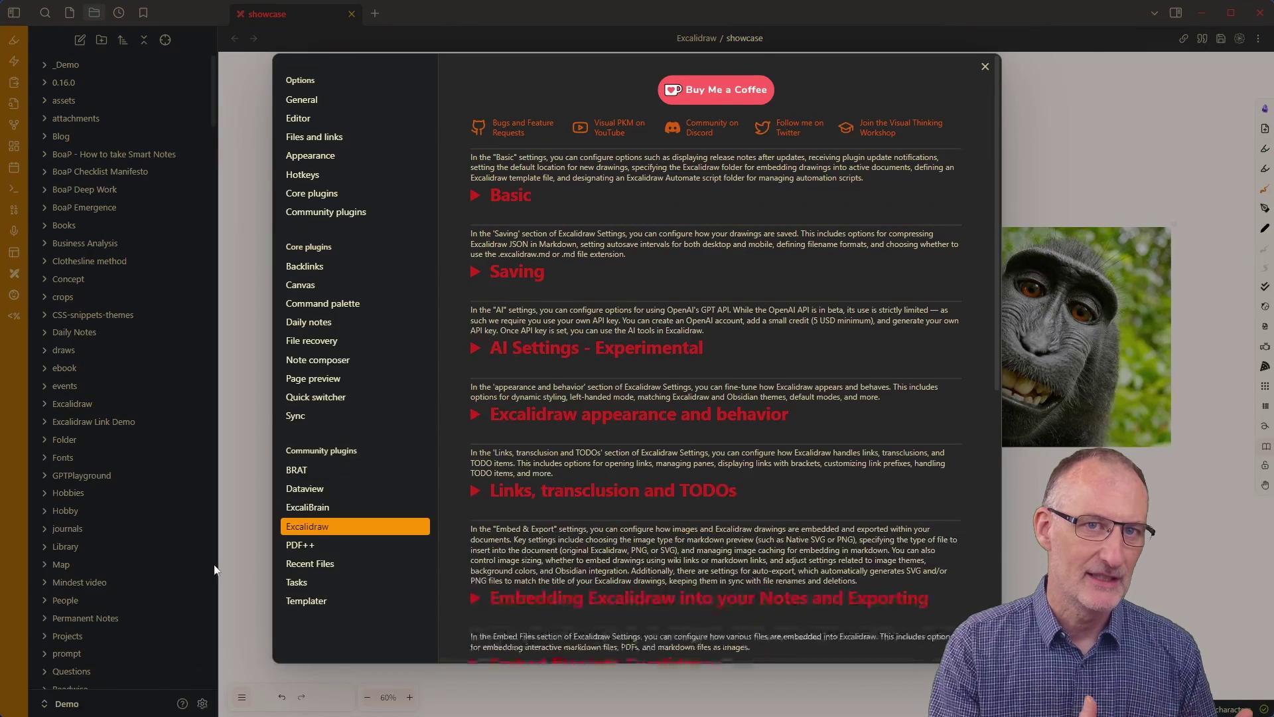
left_click(309, 174)
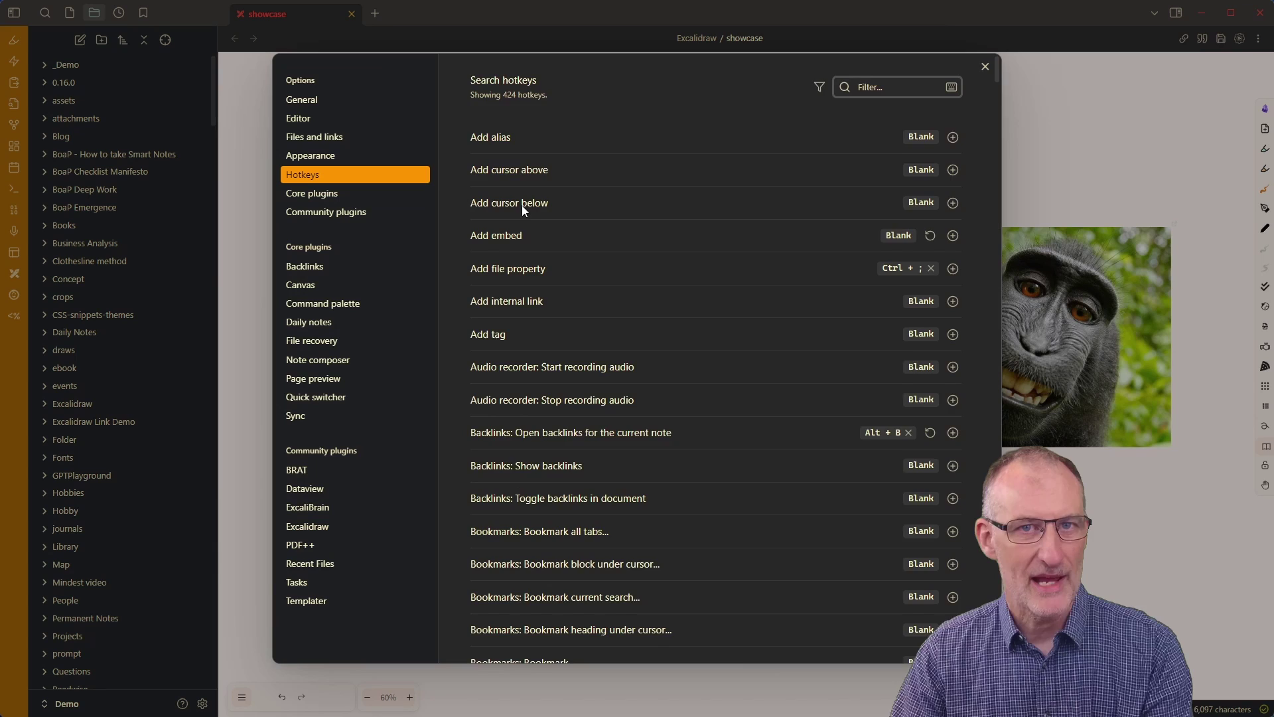
scroll(522, 205, "down", 6)
scroll(523, 205, "up", 6)
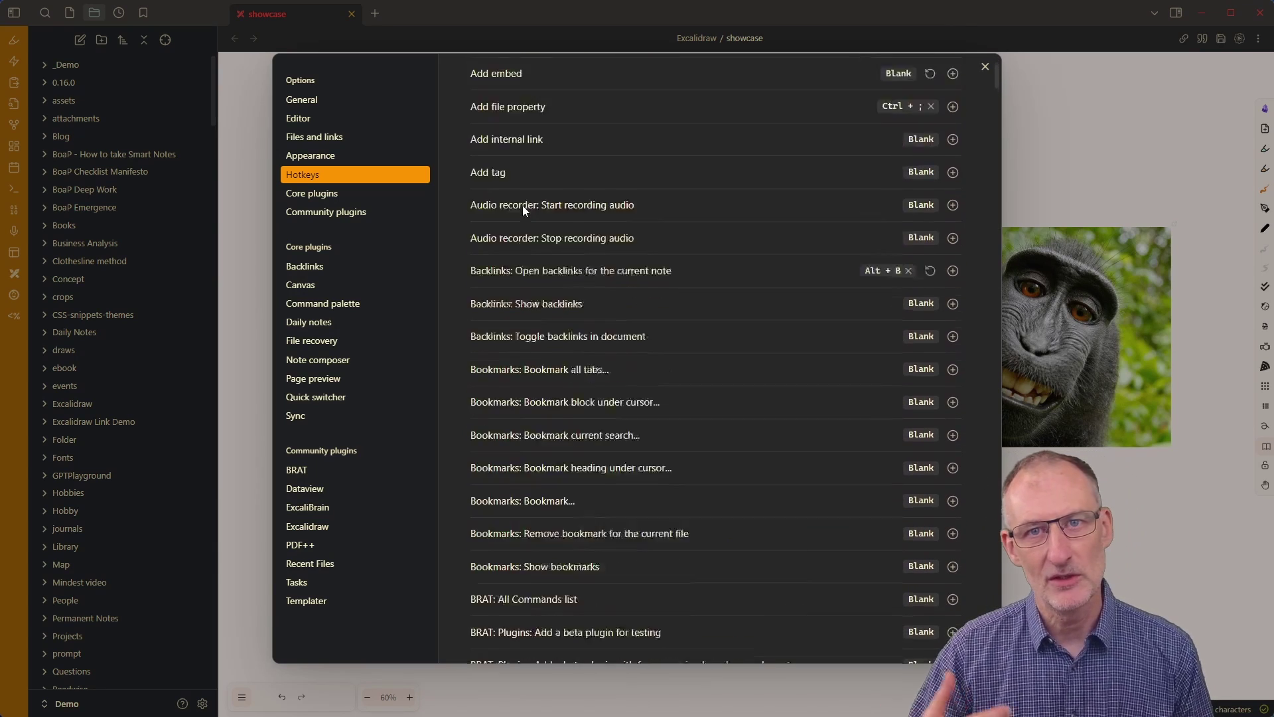
left_click(314, 528)
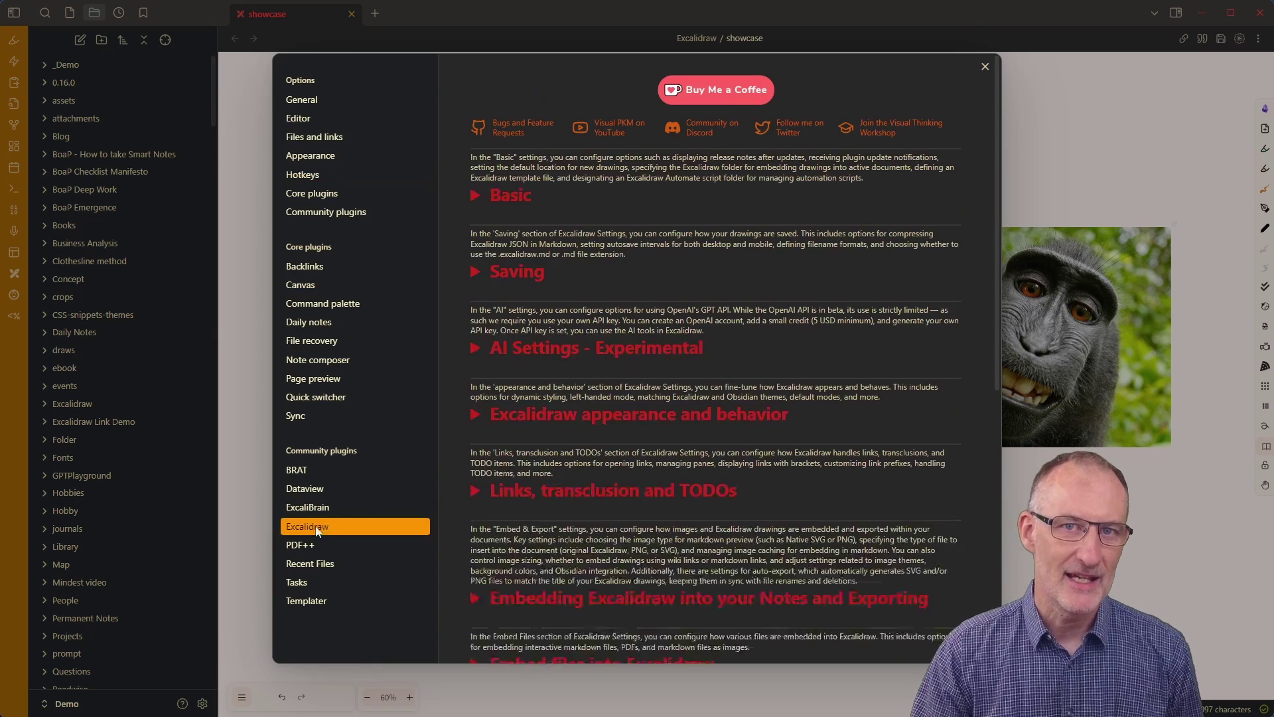
left_click(472, 415)
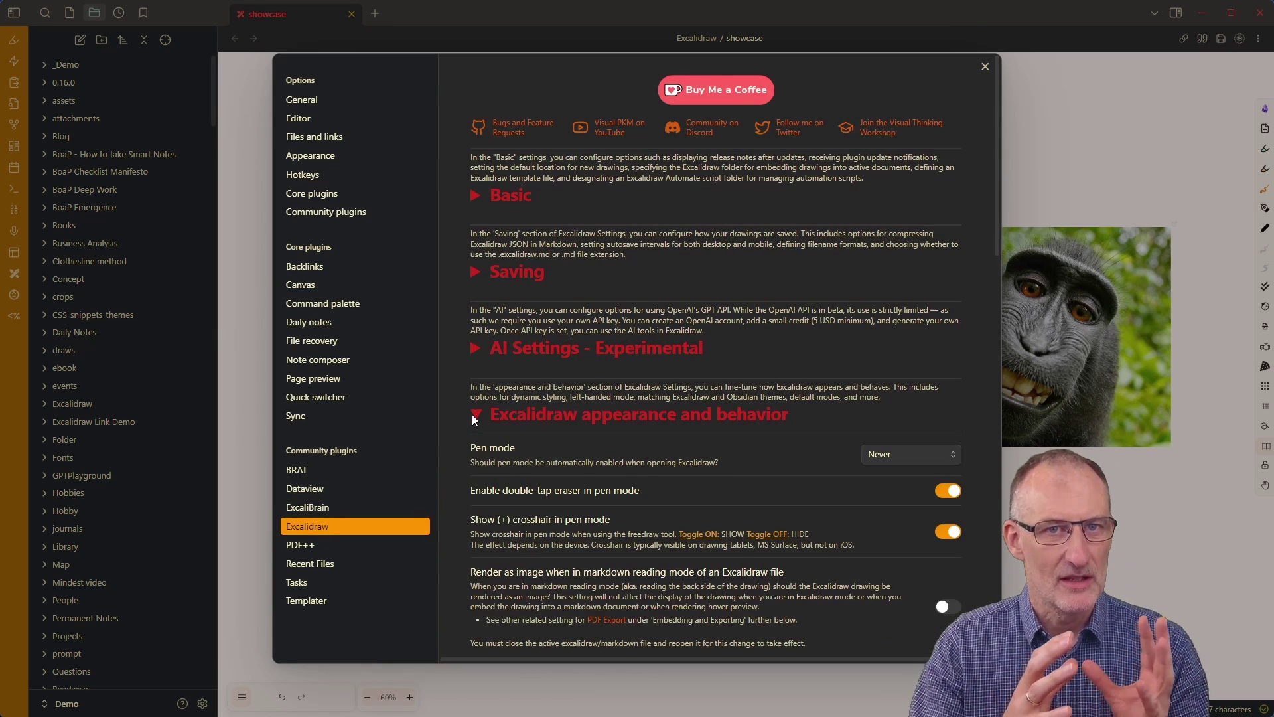
scroll(474, 418, "down", 3)
scroll(474, 419, "down", 4)
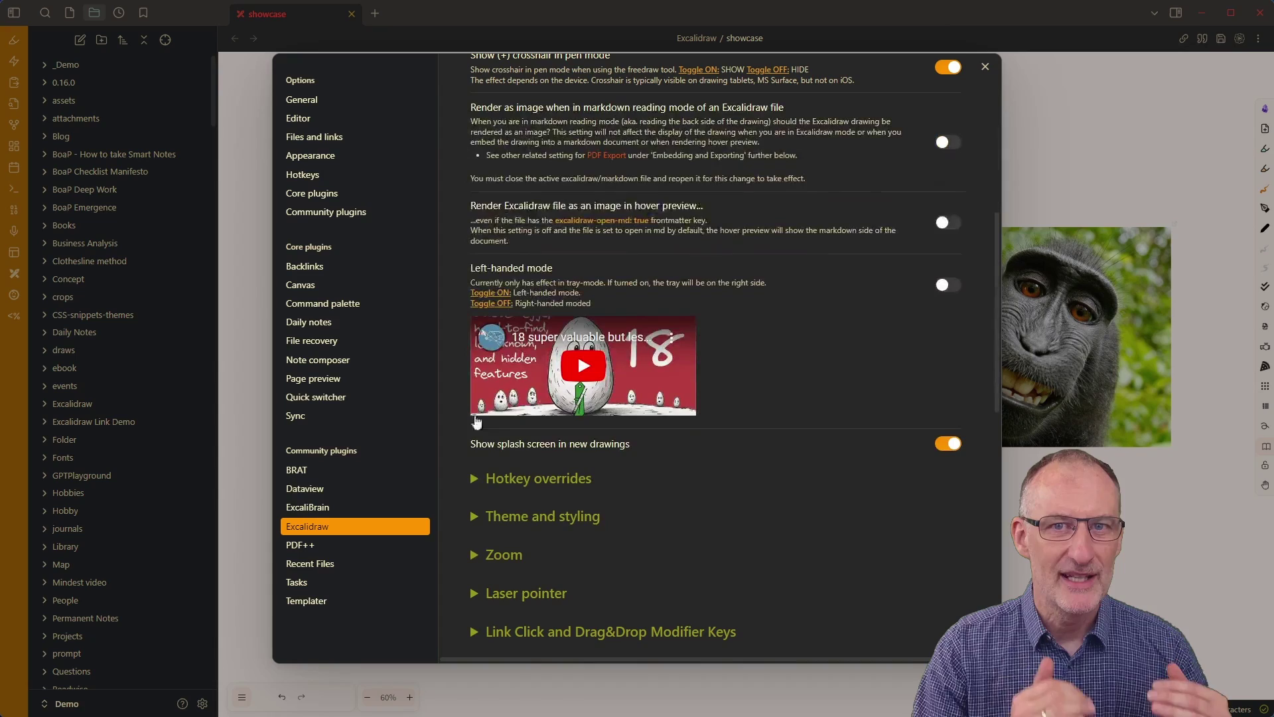
left_click(476, 479)
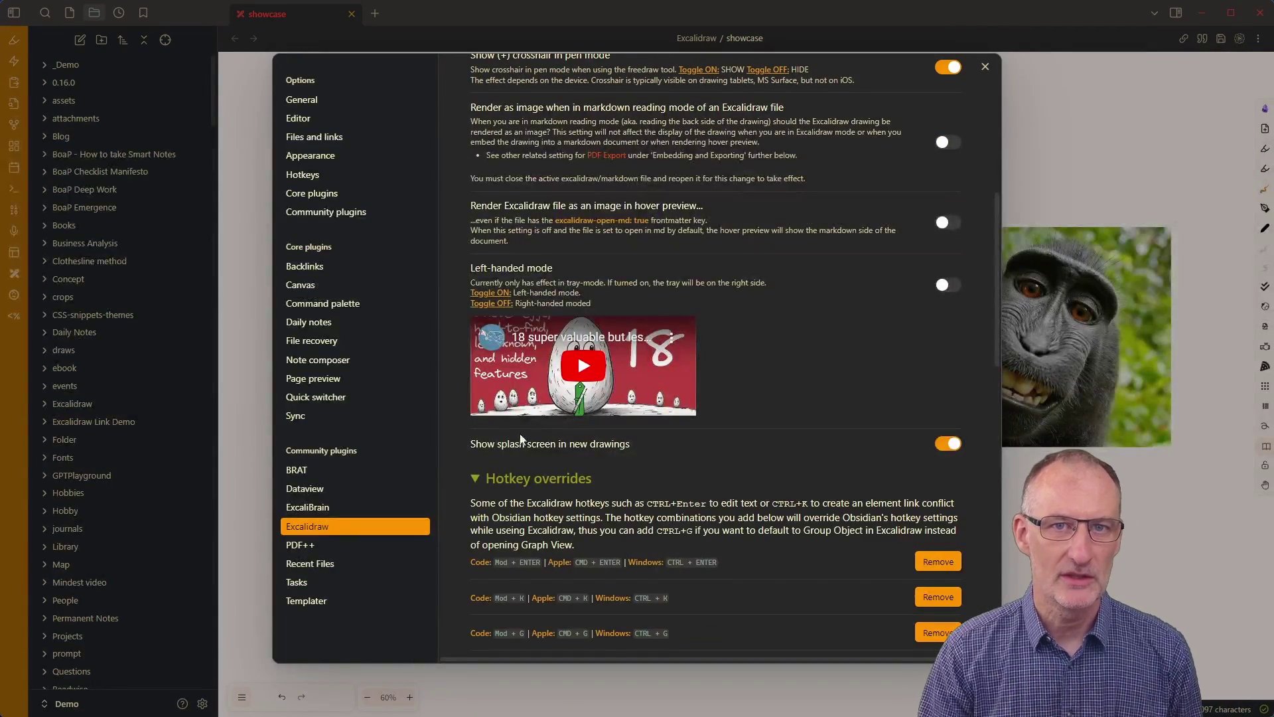
scroll(530, 420, "down", 5)
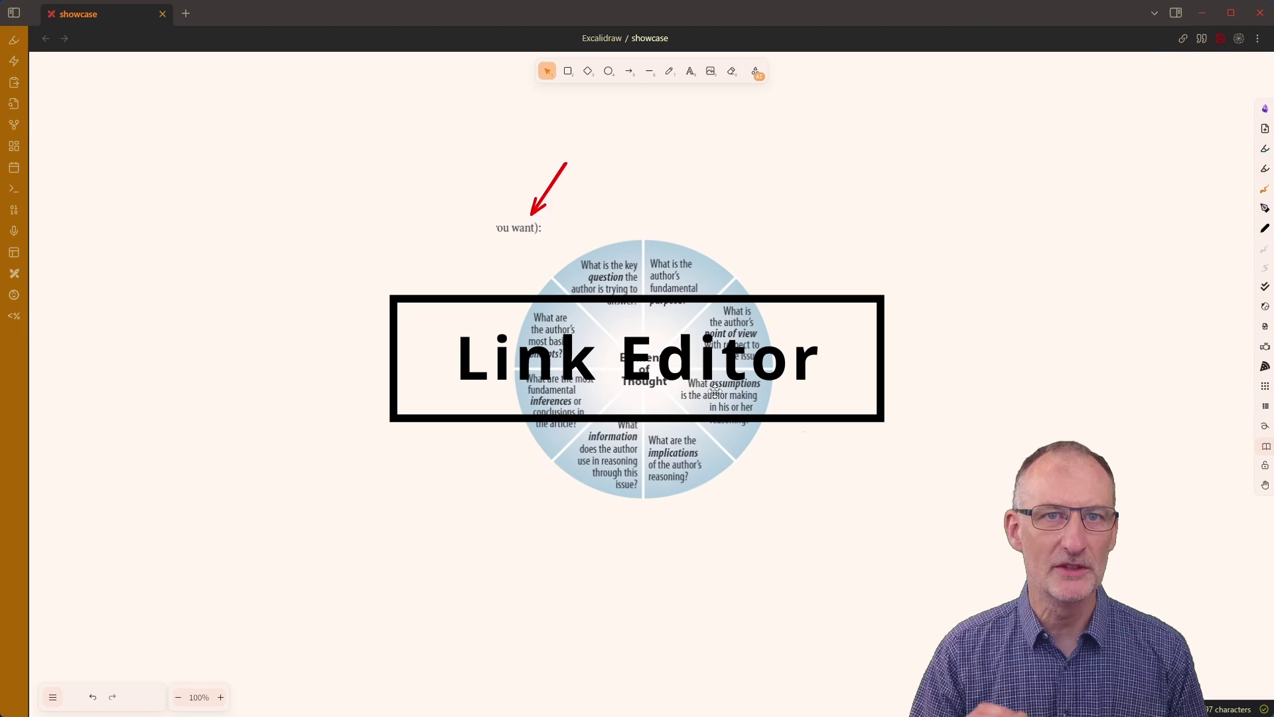
In the Elements of Thought image-link editor, change the crop's last value from 285 to 275 and apply
left_click(687, 379)
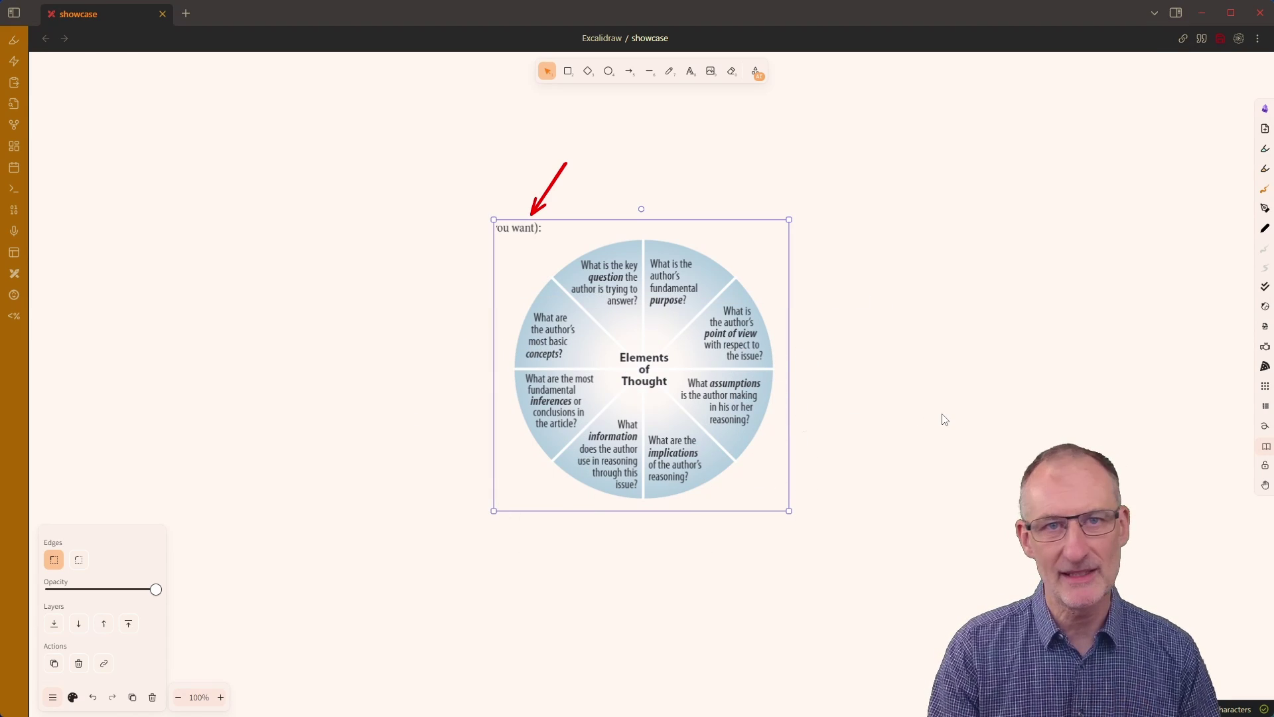
key("ctrl+p")
type("imag")
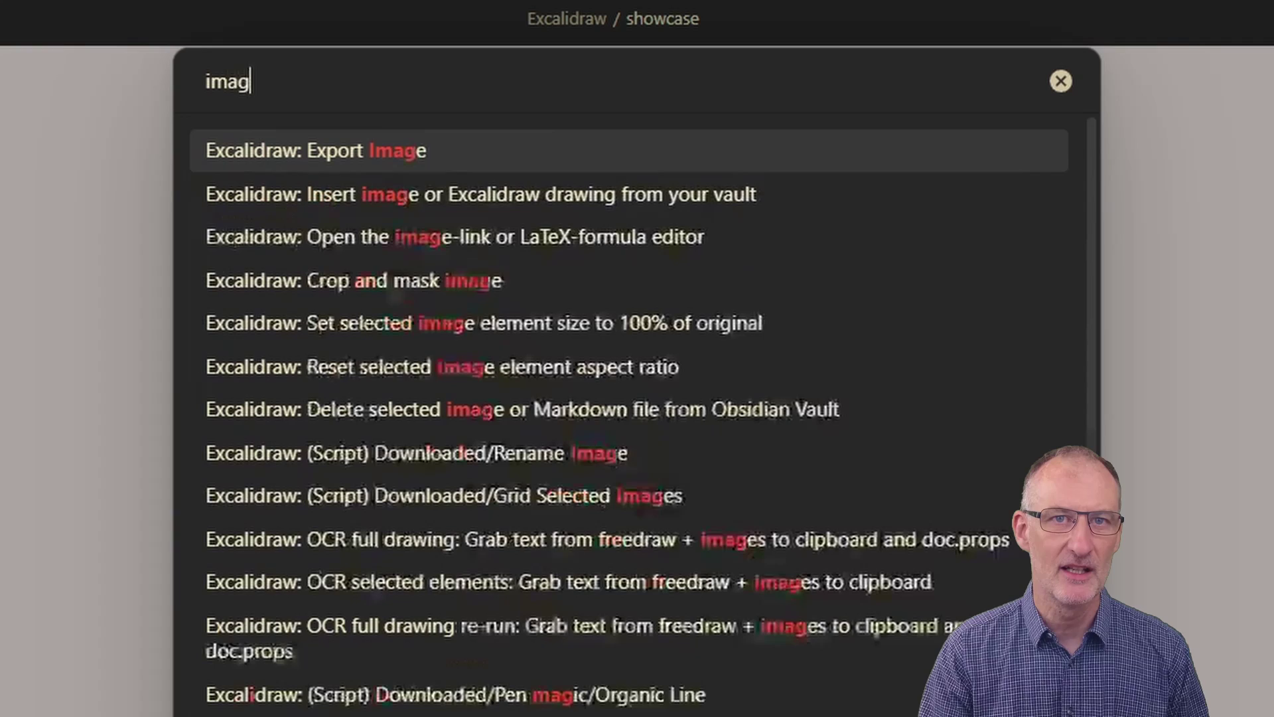
type("e editr")
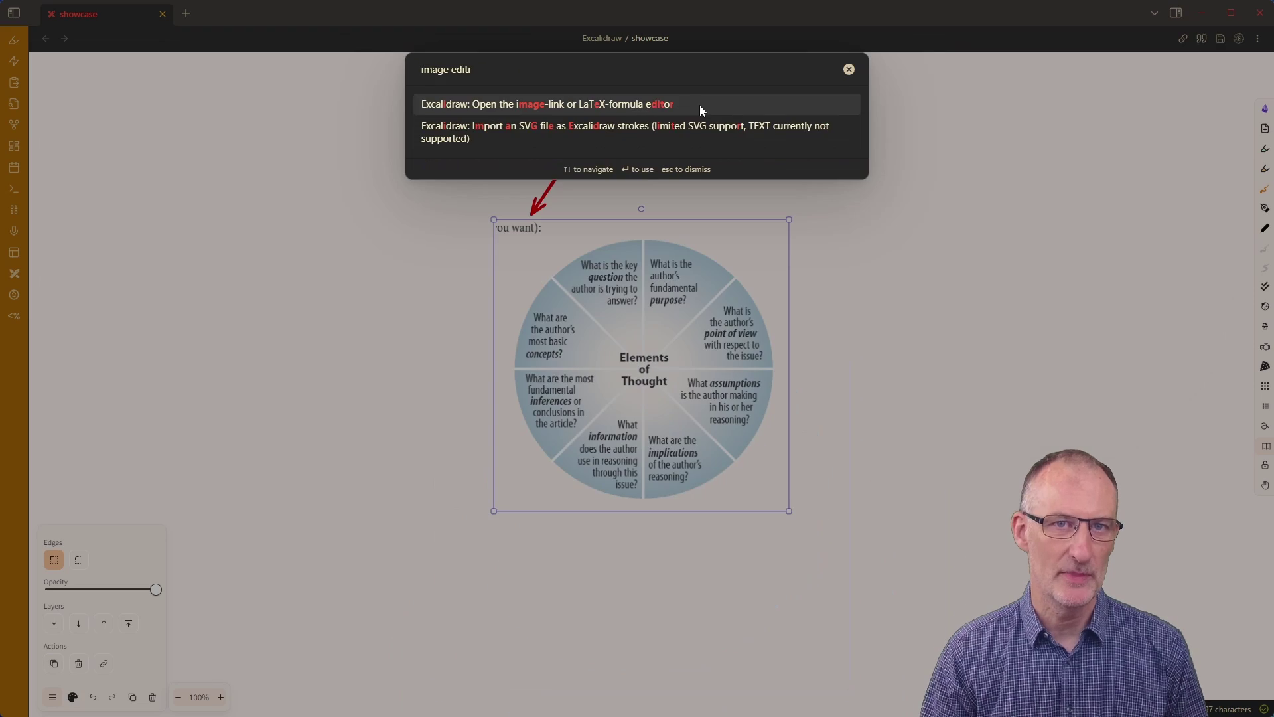
left_click(762, 150)
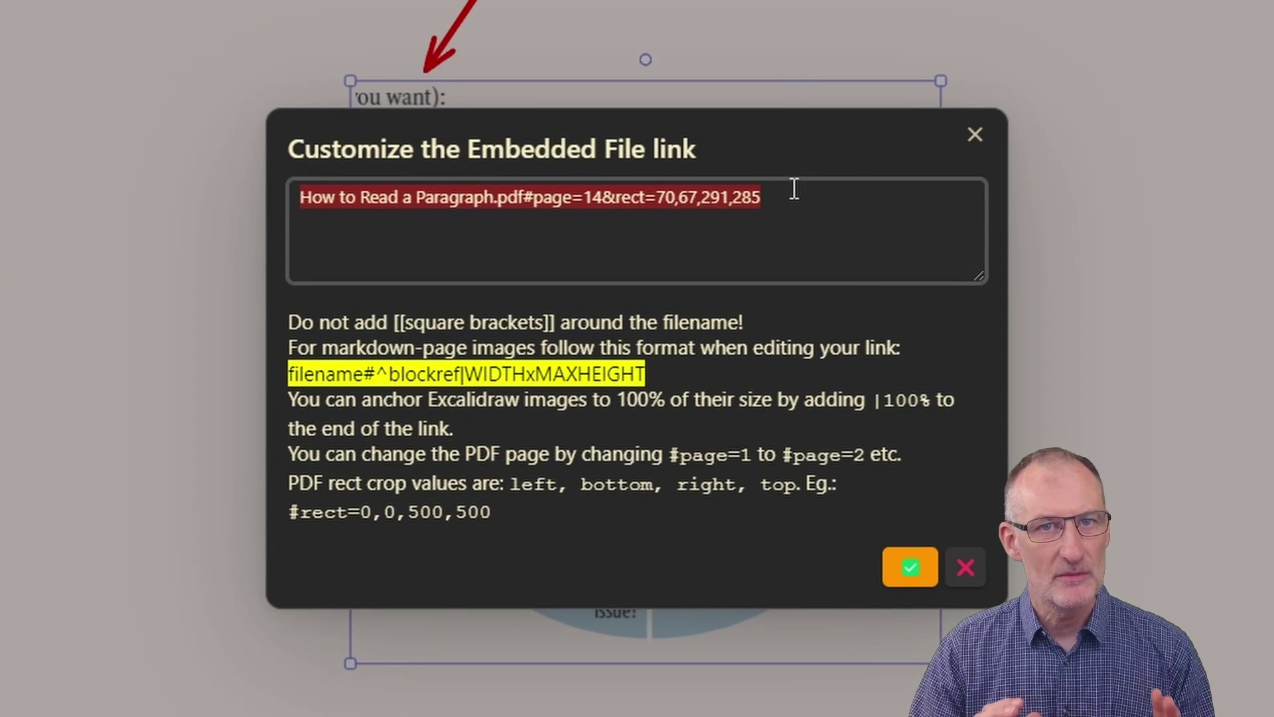
left_click(802, 202)
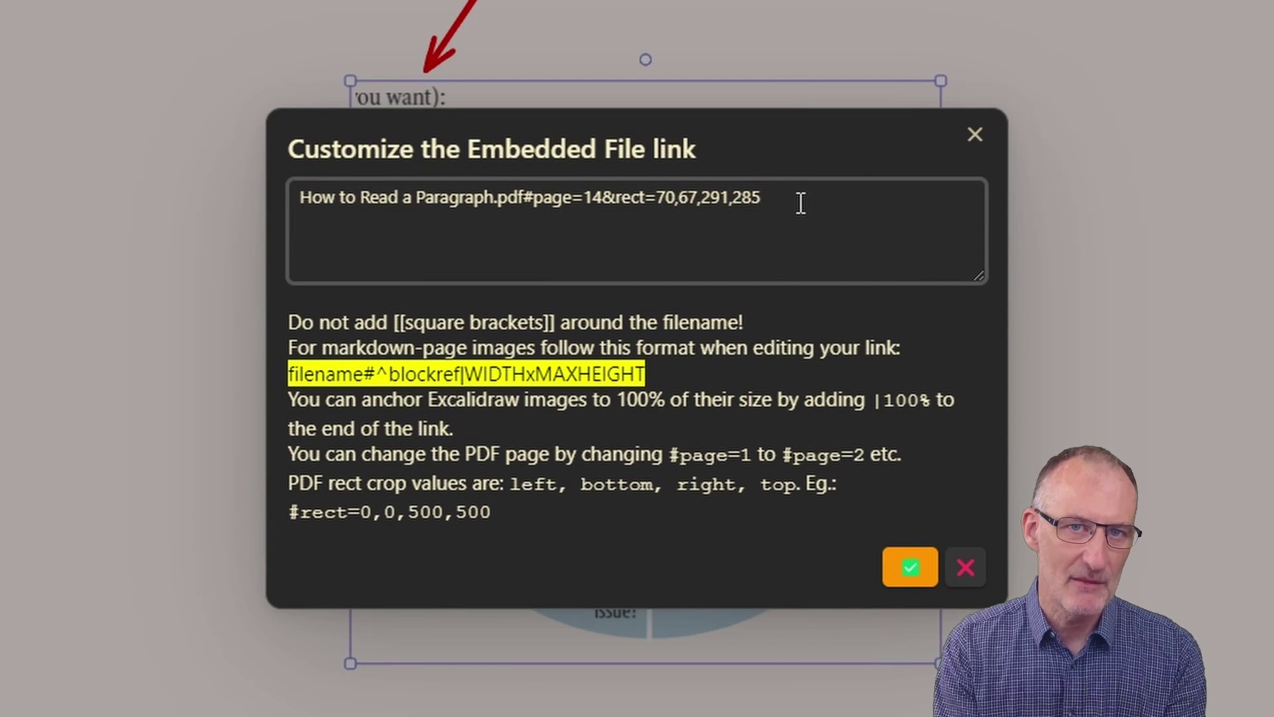
key("BackSpace")
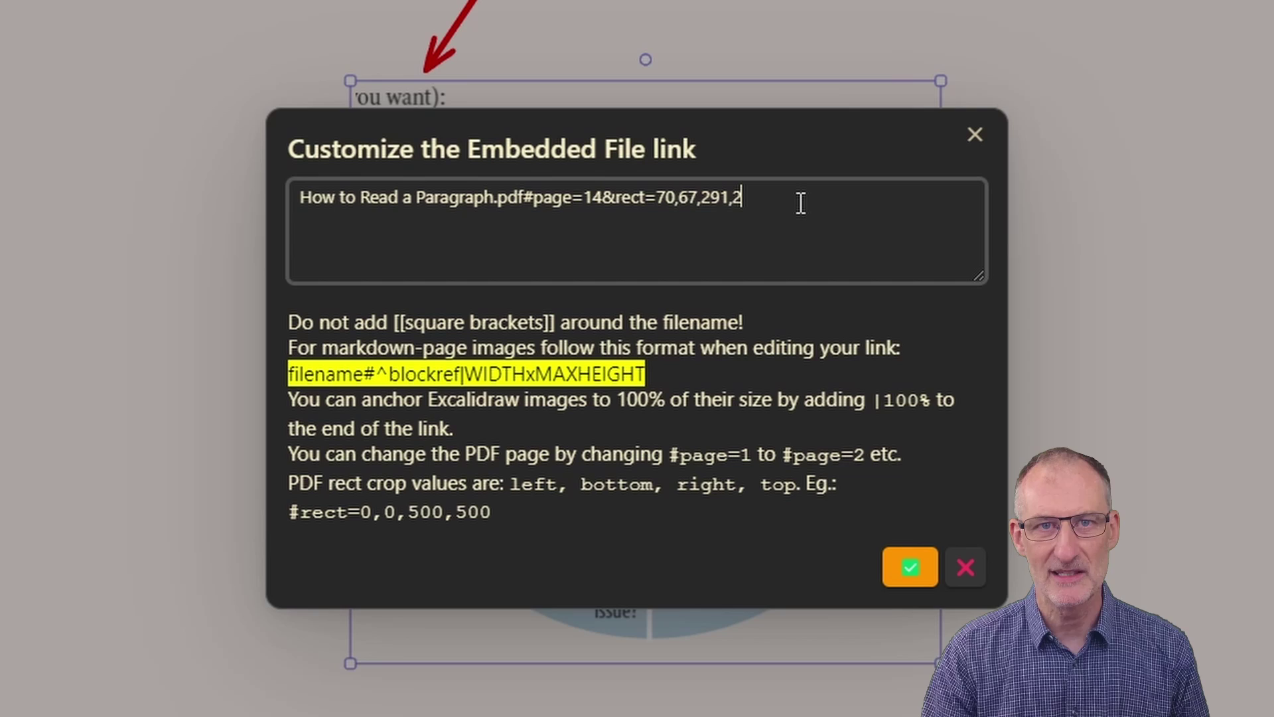
type("5")
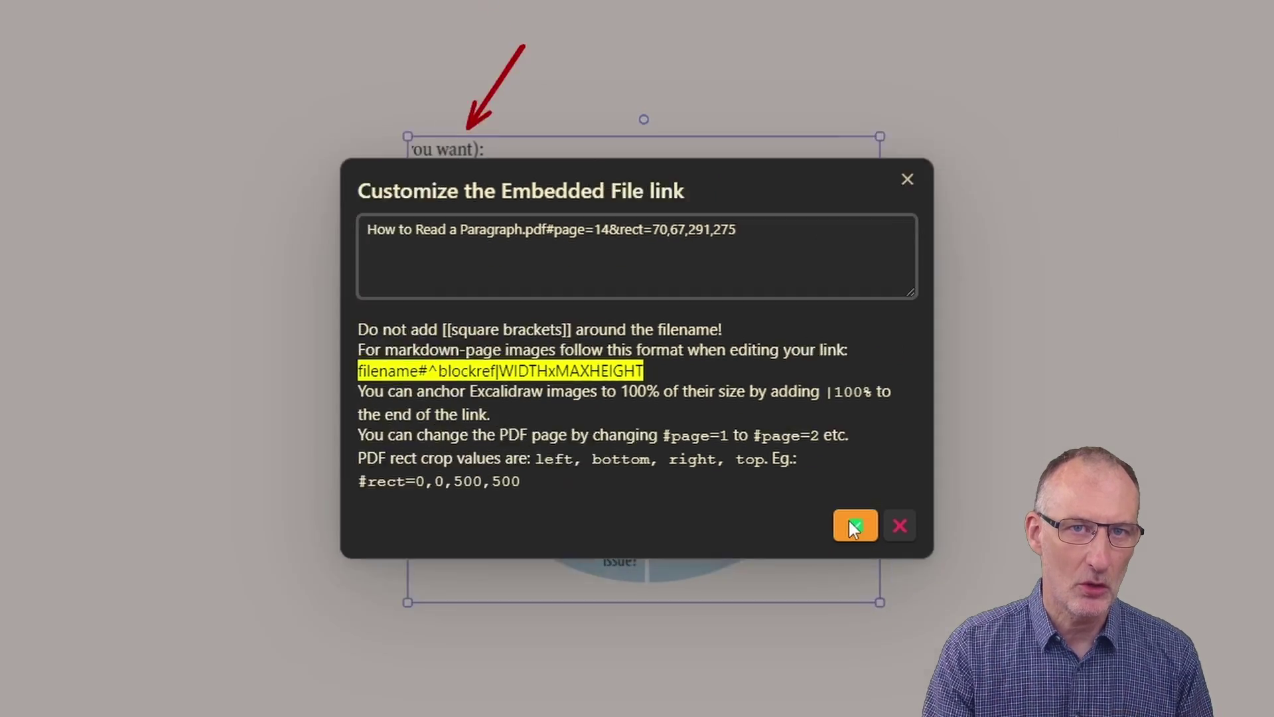
left_click(910, 568)
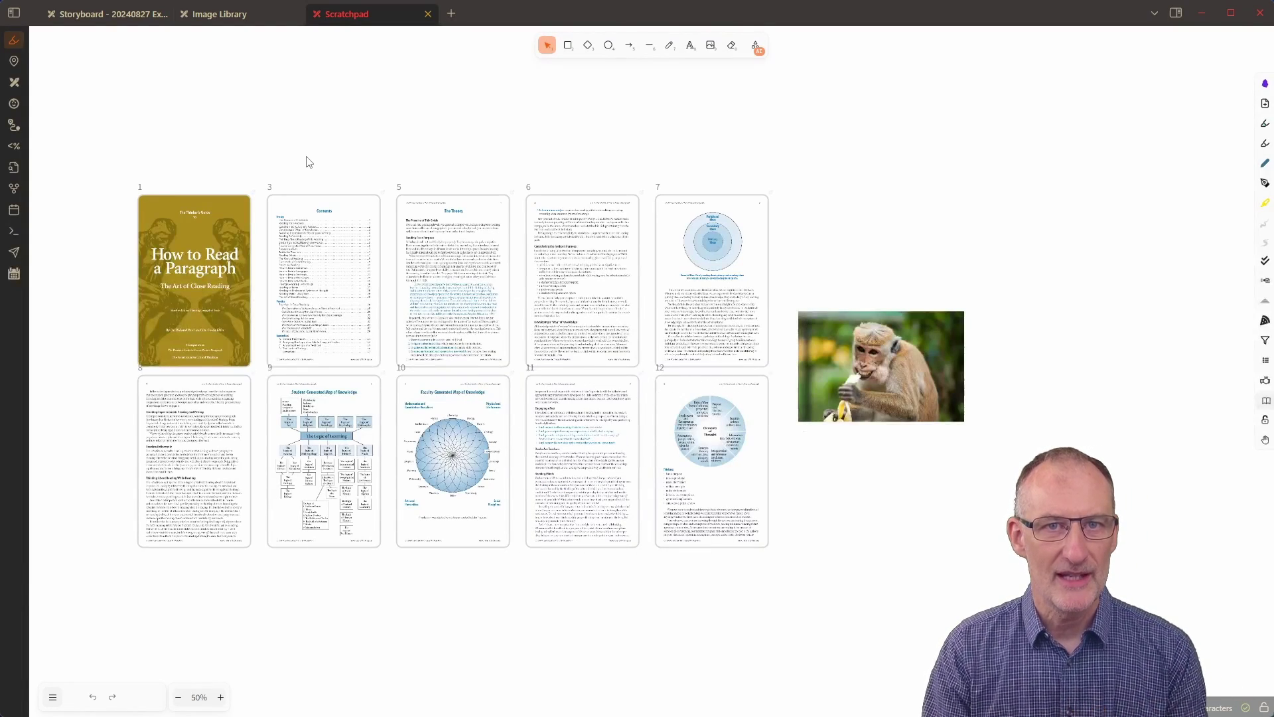
Search the Scratchpad canvas for 'monke' to jump to the photo, then zoom out and pan to the pages
key("ctrl+f")
type("monkey")
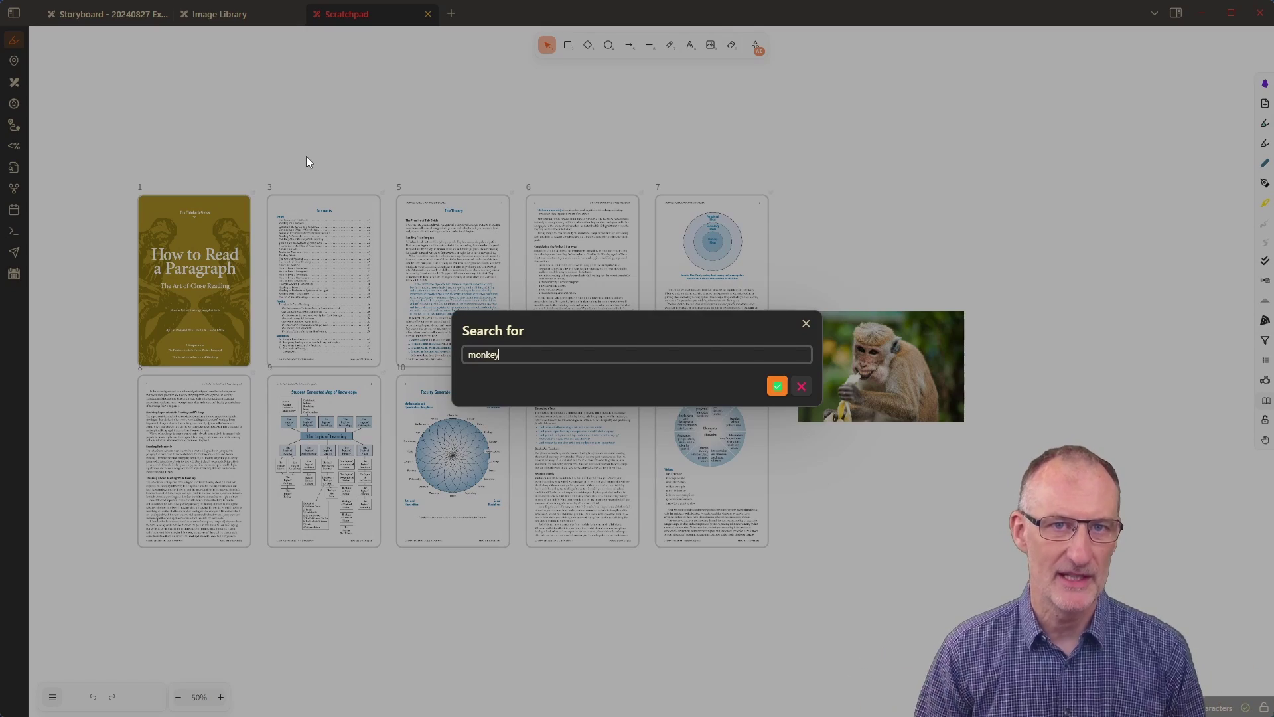
key("Return")
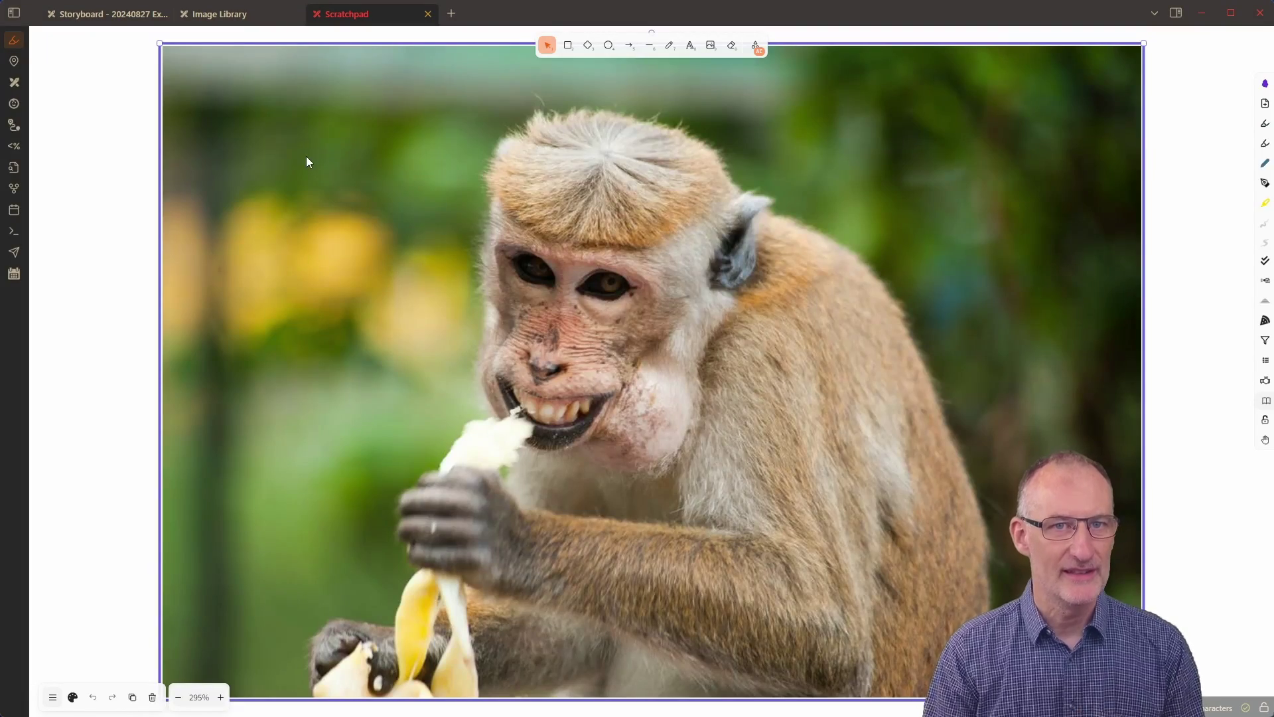
scroll(417, 190, "down", 10)
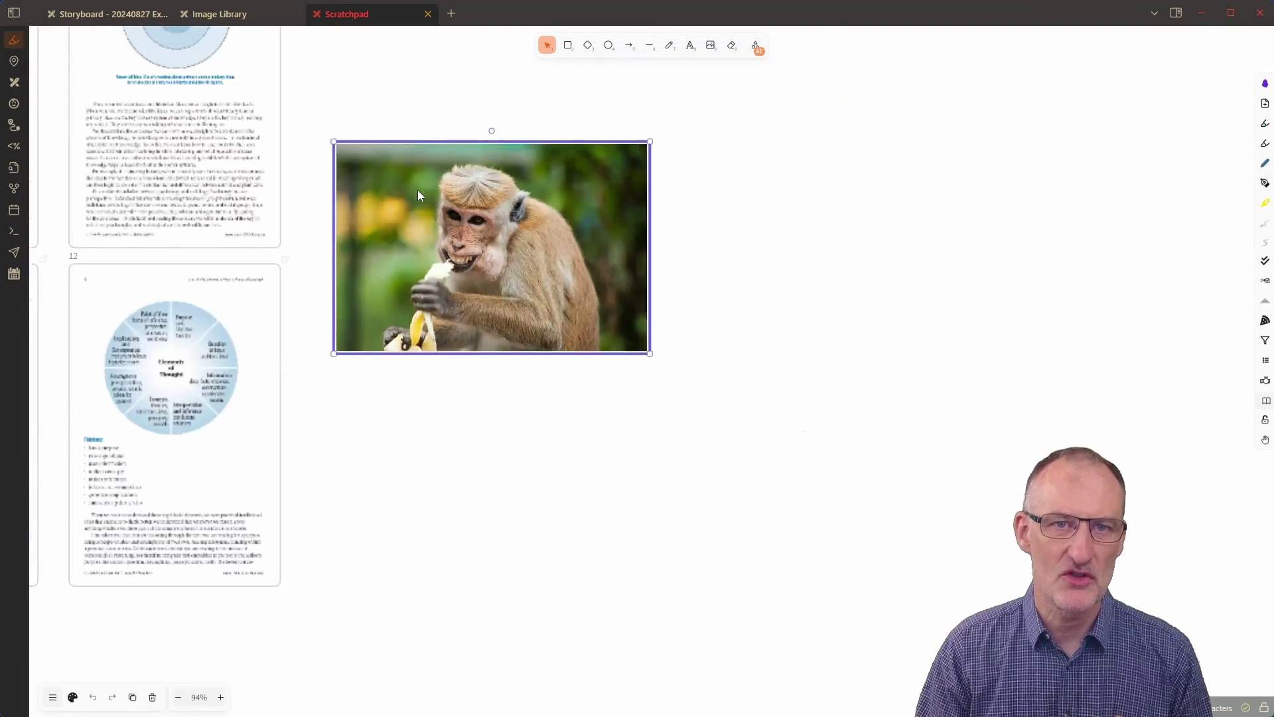
left_click_drag(493, 365, 987, 512)
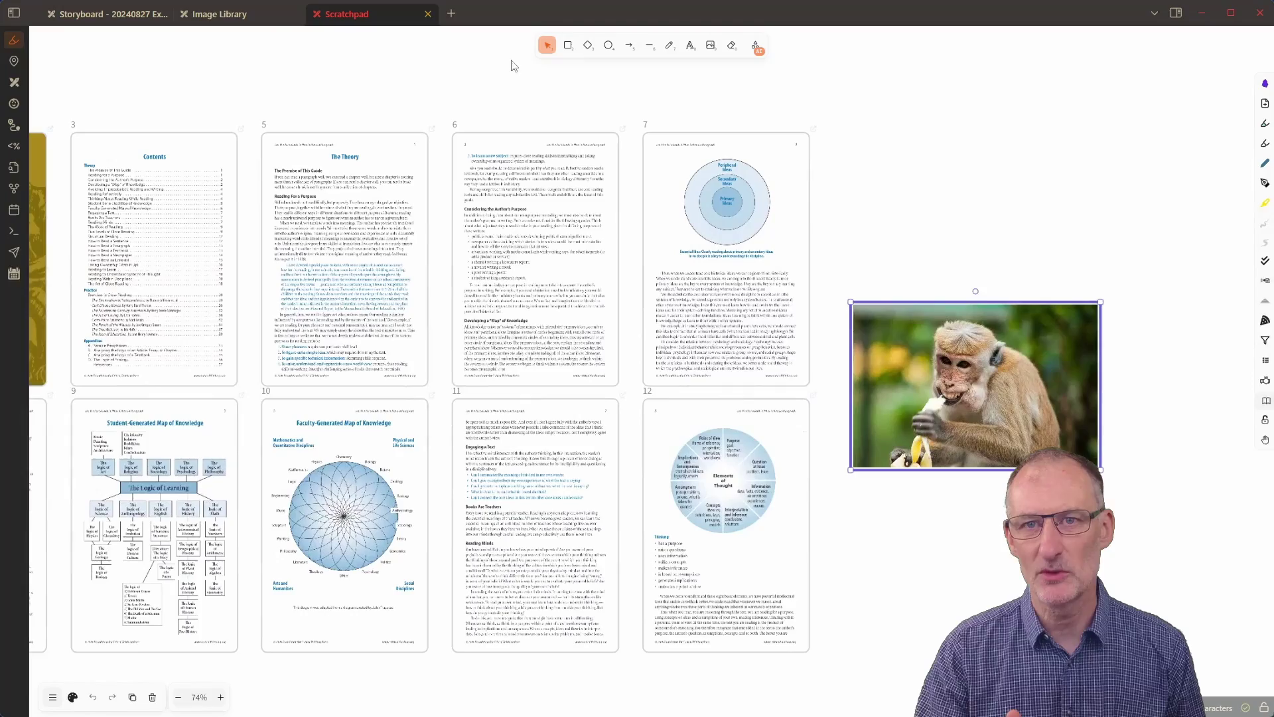
In the Image Library drawing, search for 'link' to highlight the matching icons
left_click(226, 14)
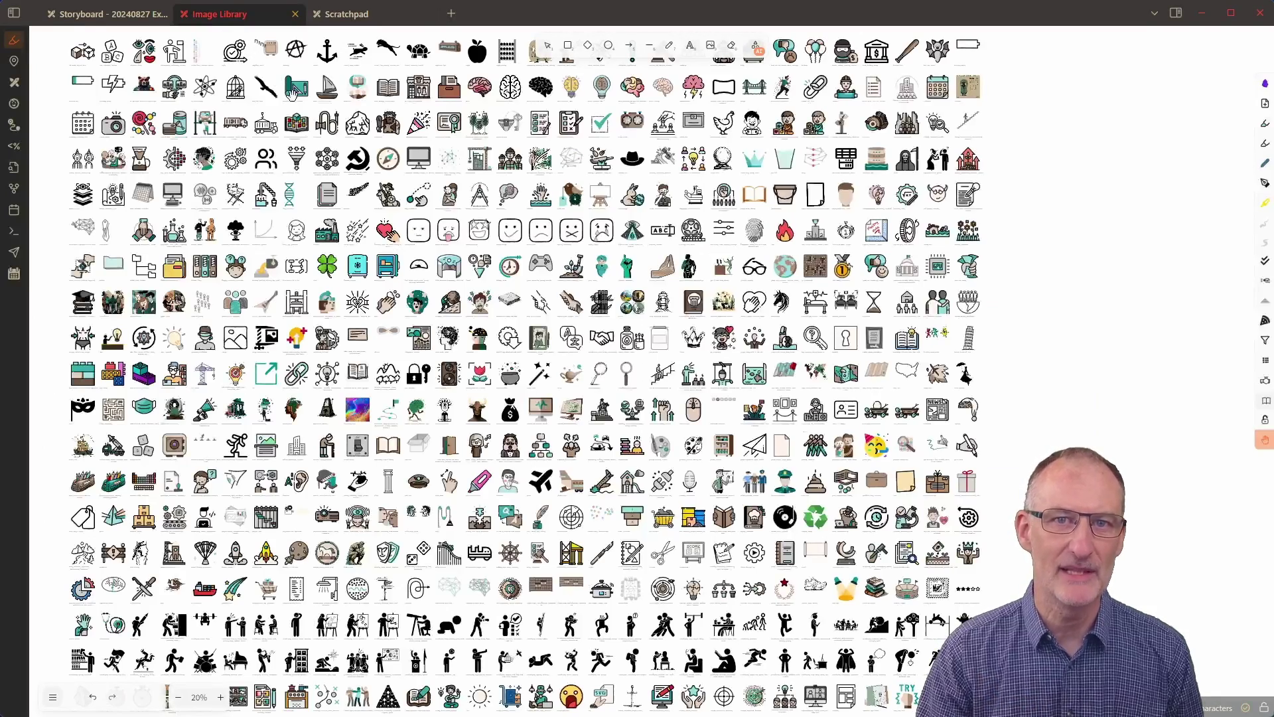
key("ctrl+f")
type("link")
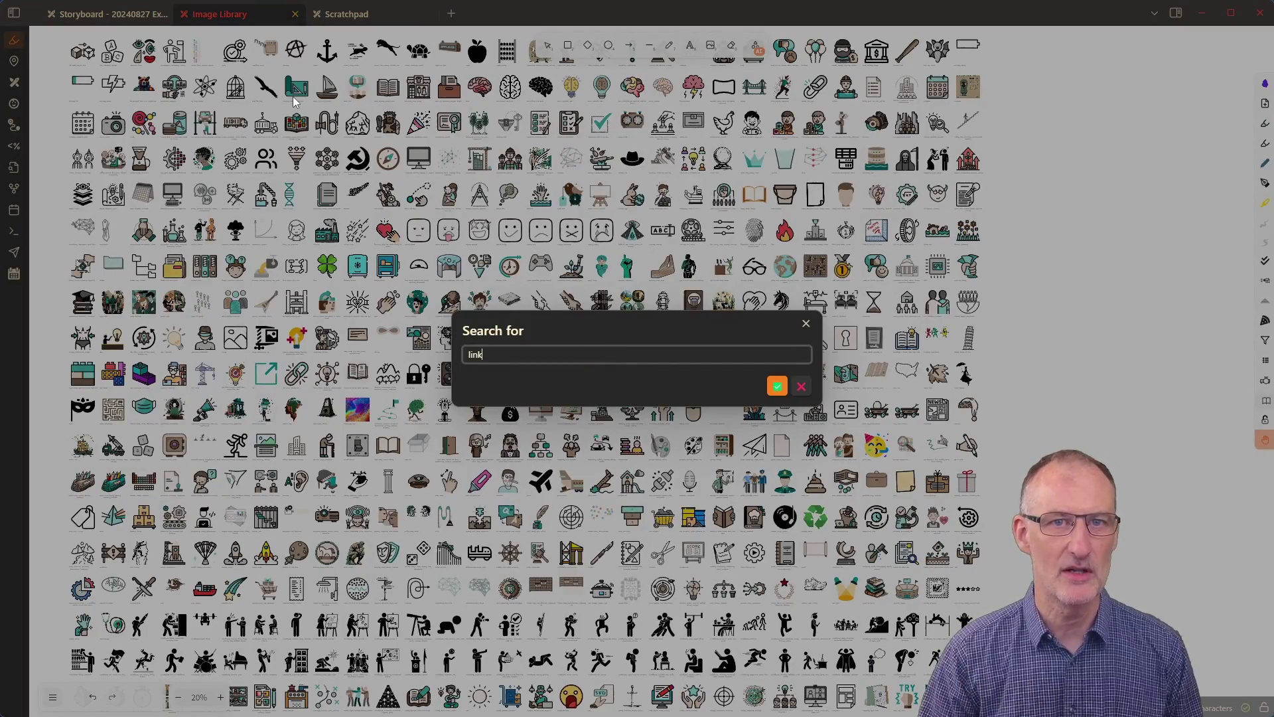
key("Return")
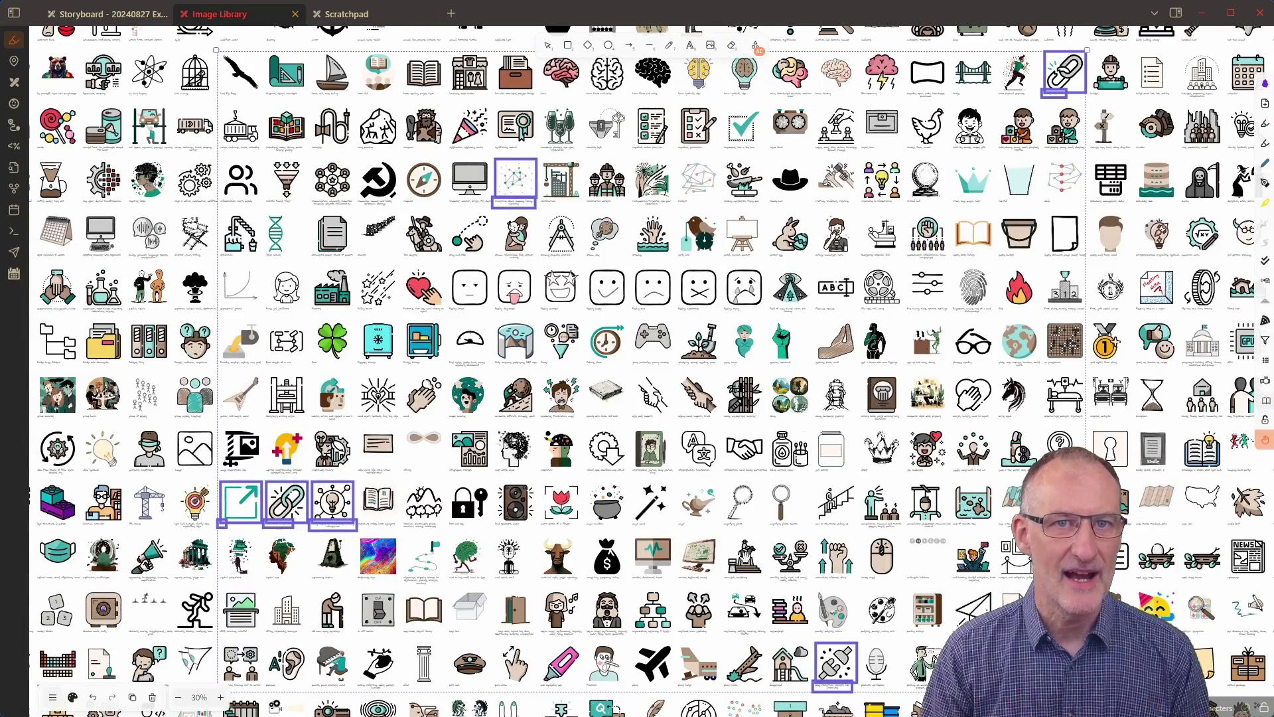
Search the vault for "connecting ideas" and open the Decoding Thought result
left_click(14, 13)
left_click(107, 44)
type("\"co")
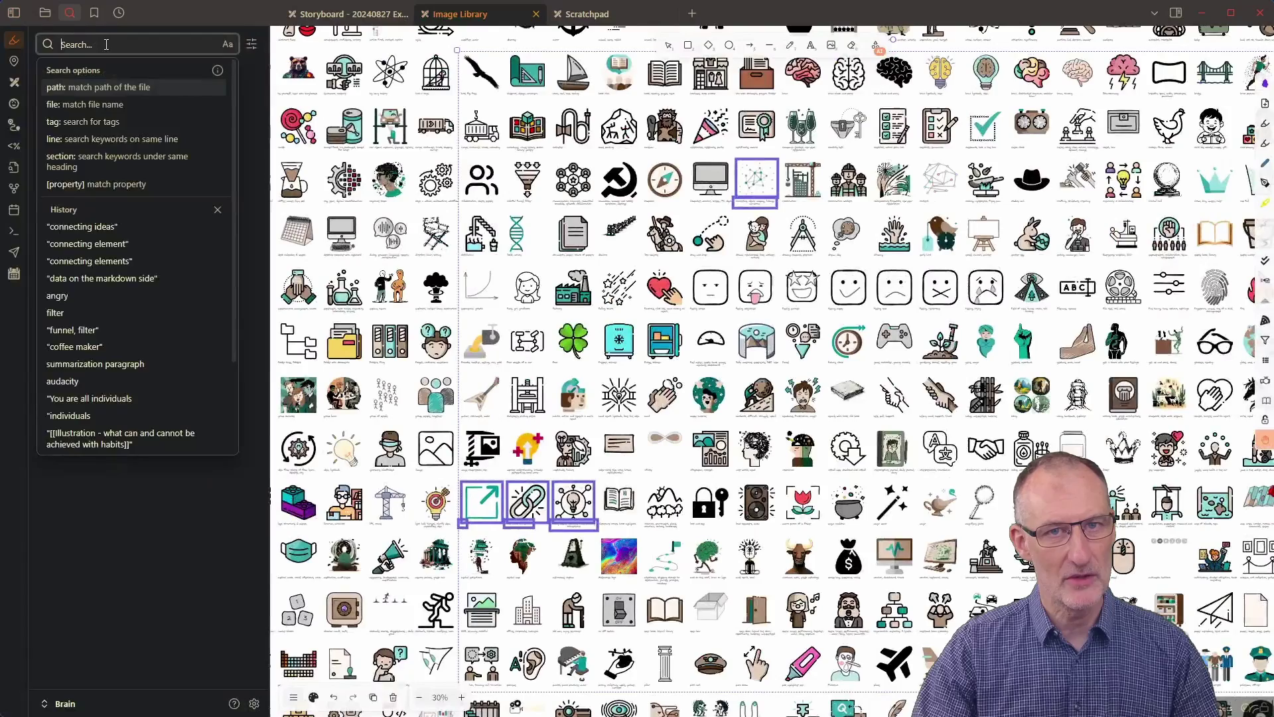
type("nnec")
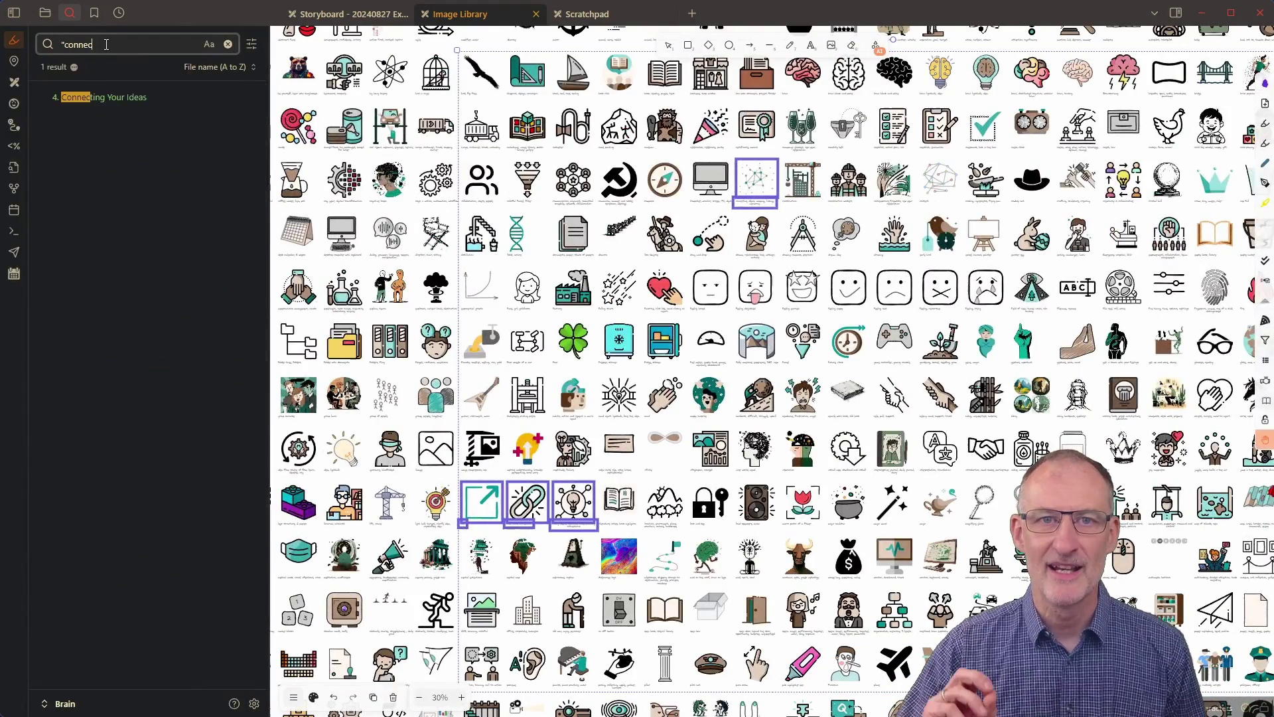
type("ting ideas\"")
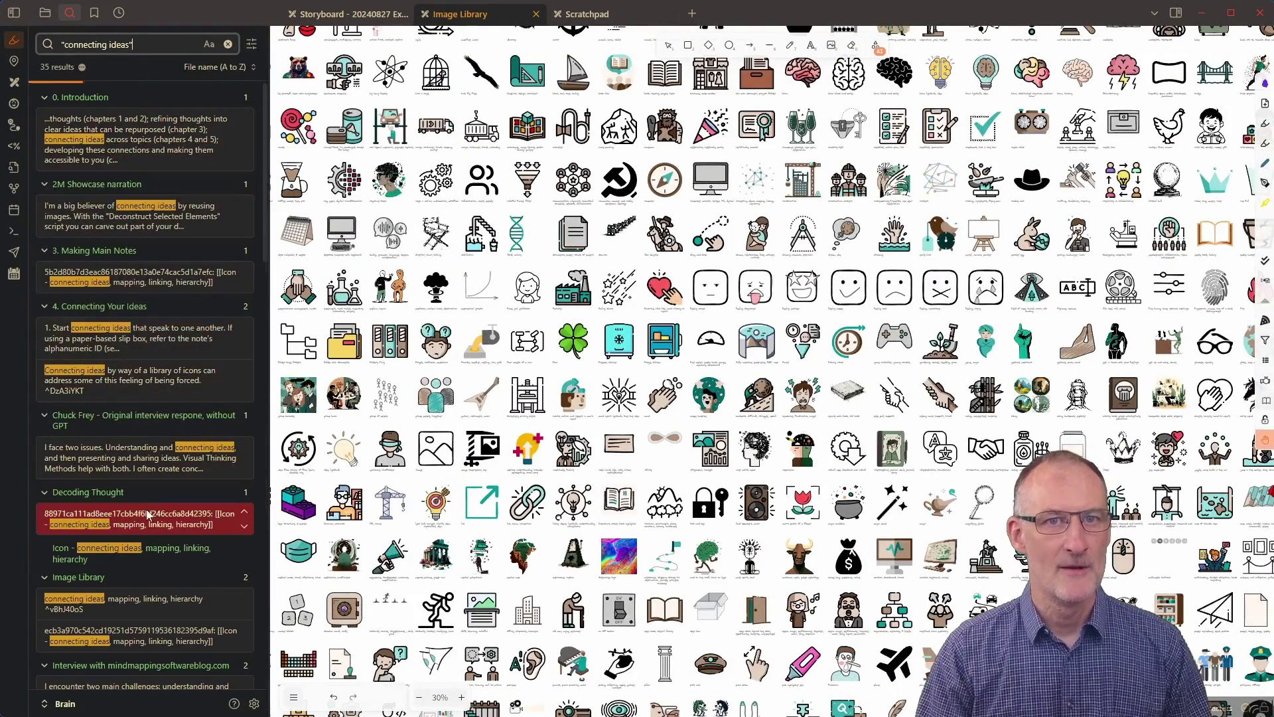
left_click(115, 495)
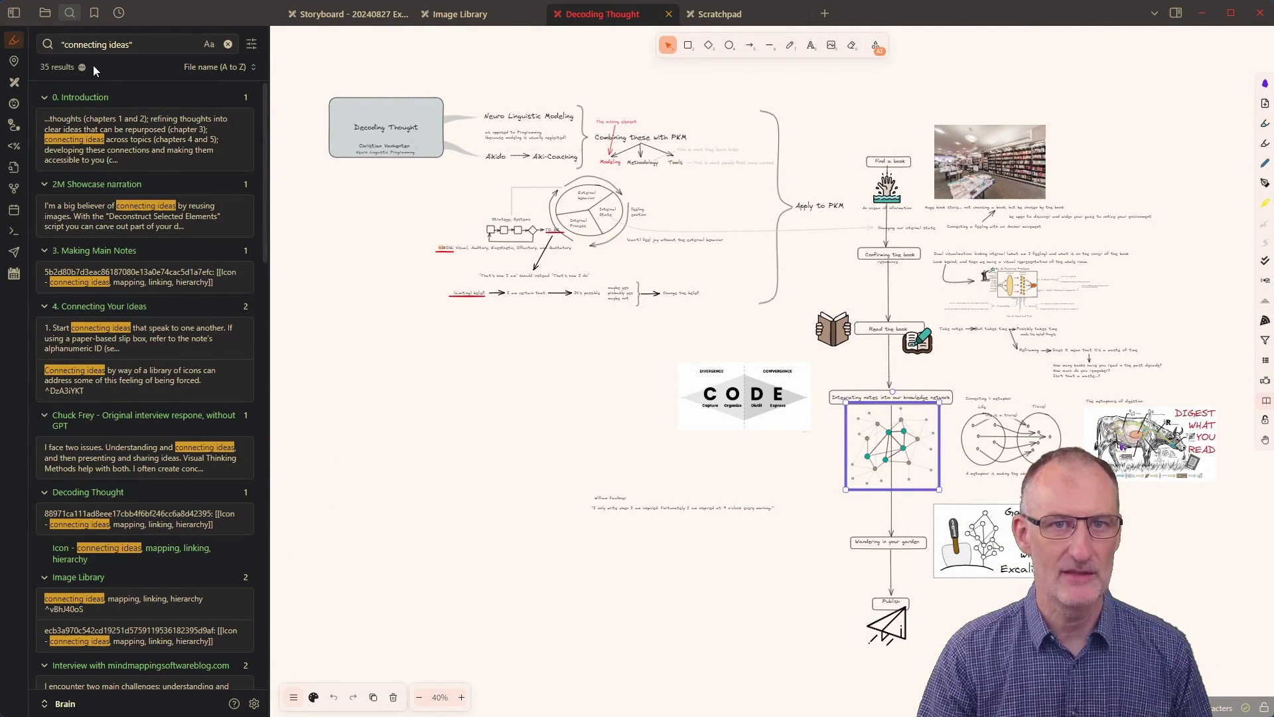
Search the exact phrase "data on the markdown side" and open the Scratchpad match in markdown view
key("ctrl+shift+f")
key("BackSpace")
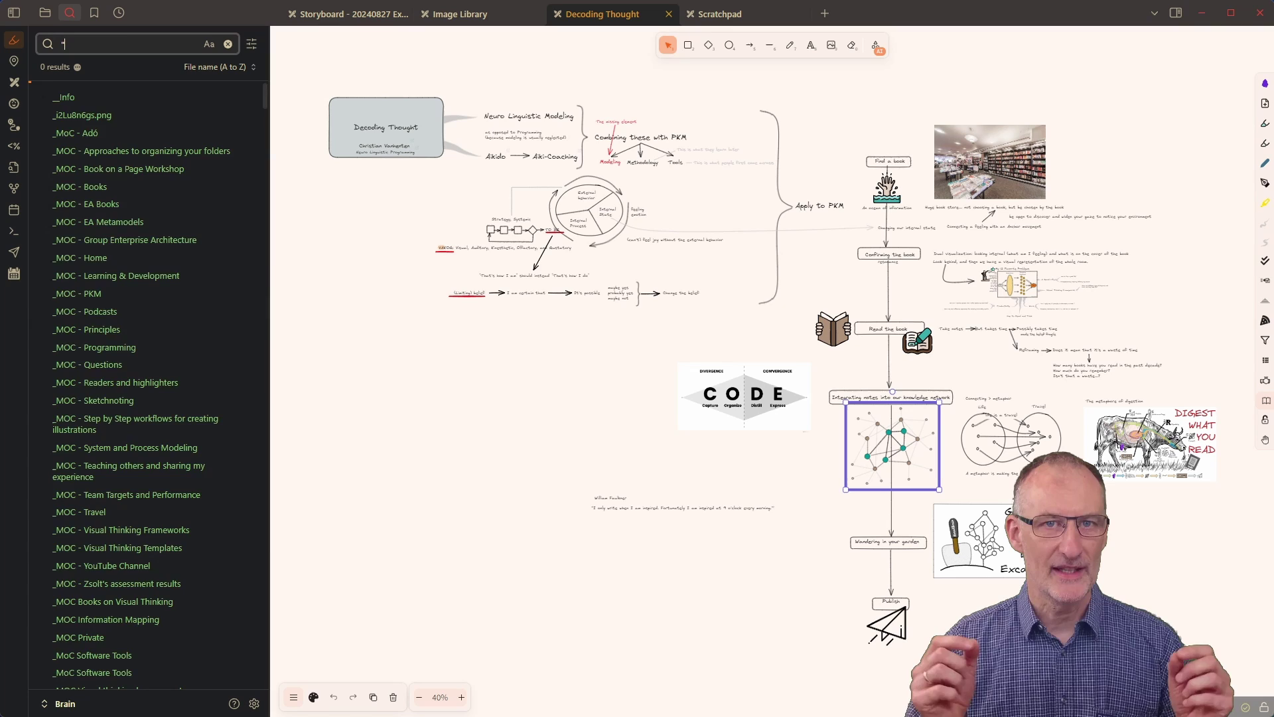
type("\"")
type("data on the markdown side")
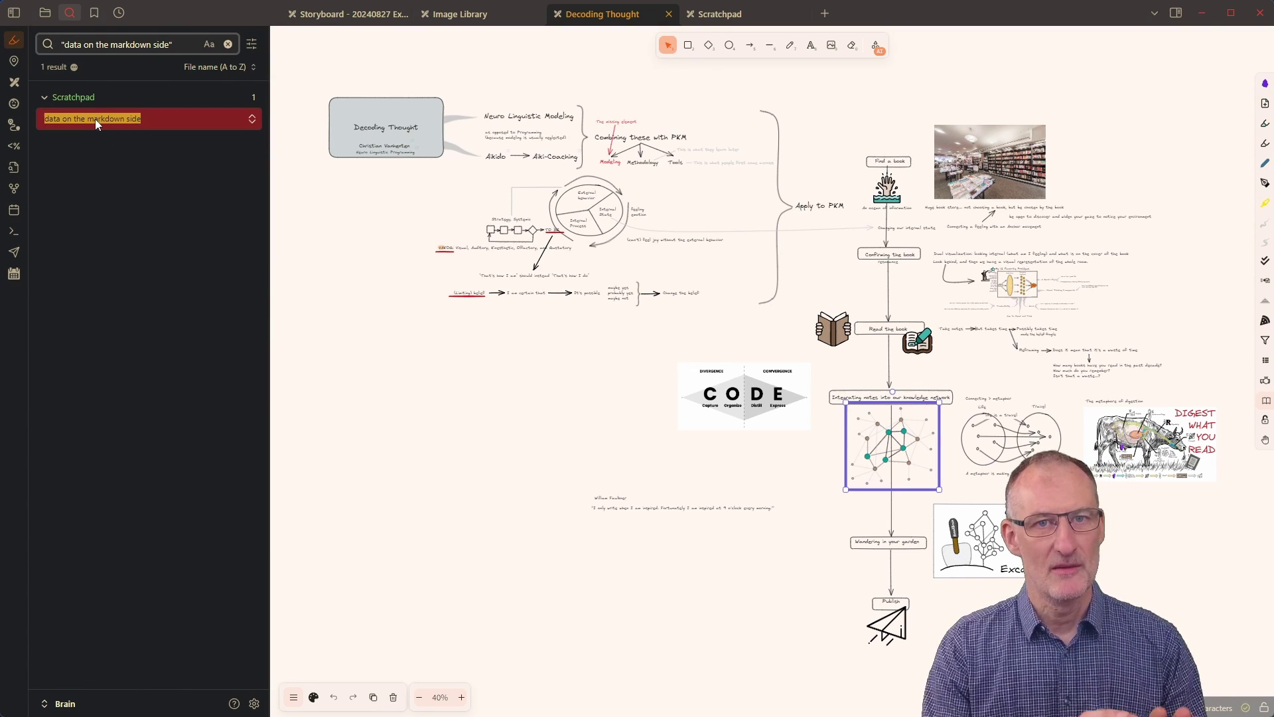
left_click(94, 118)
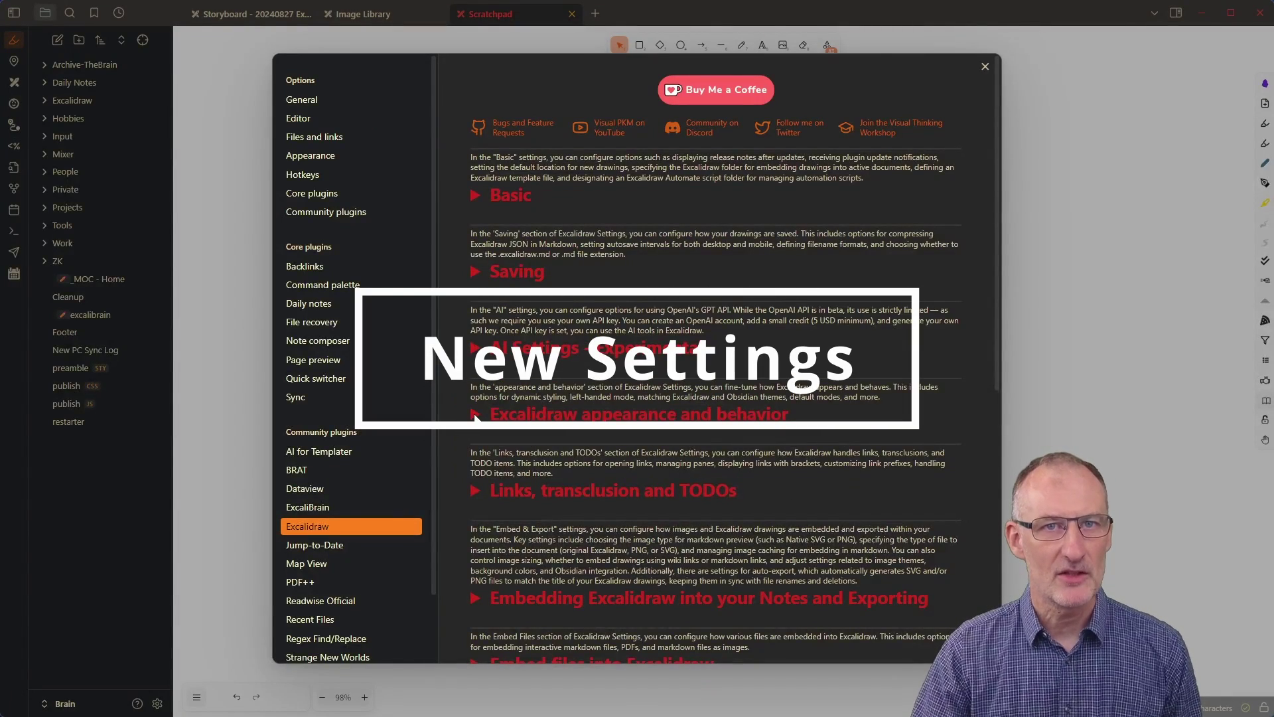
Turn off 'Show (+) crosshair in pen mode' under Appearance and behavior settings
left_click(476, 419)
scroll(730, 398, "down", 2)
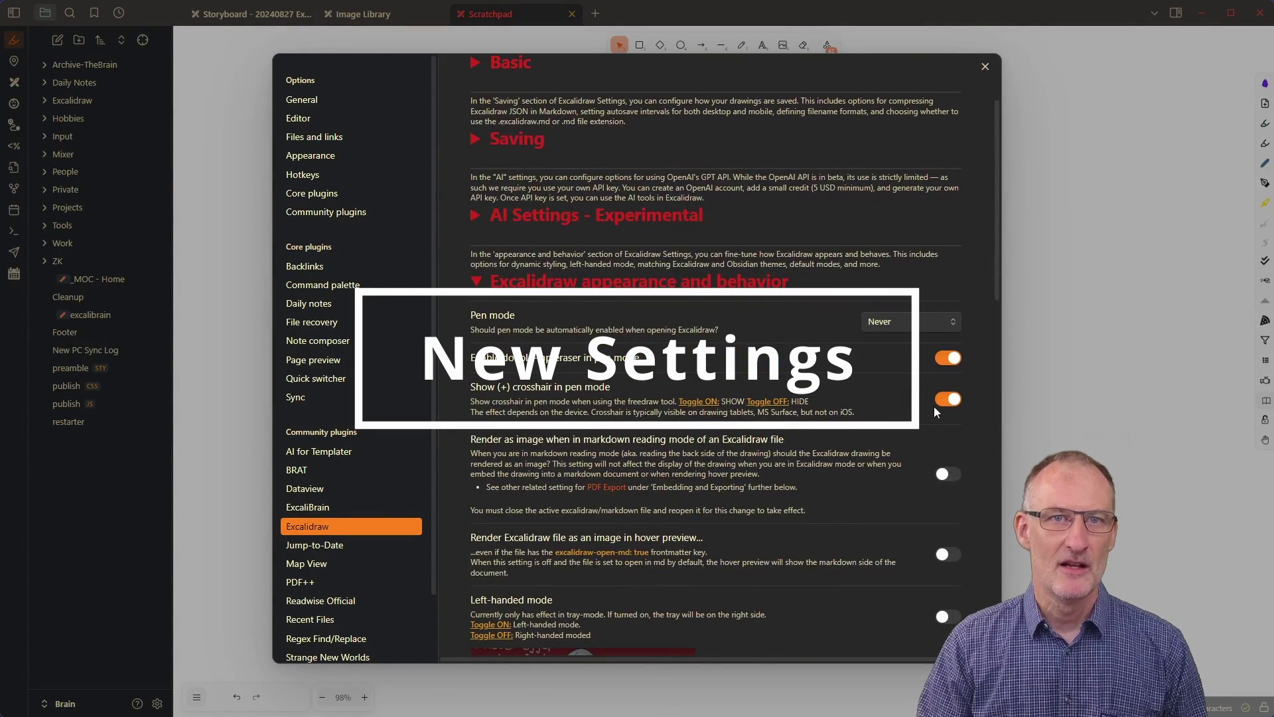
left_click(948, 400)
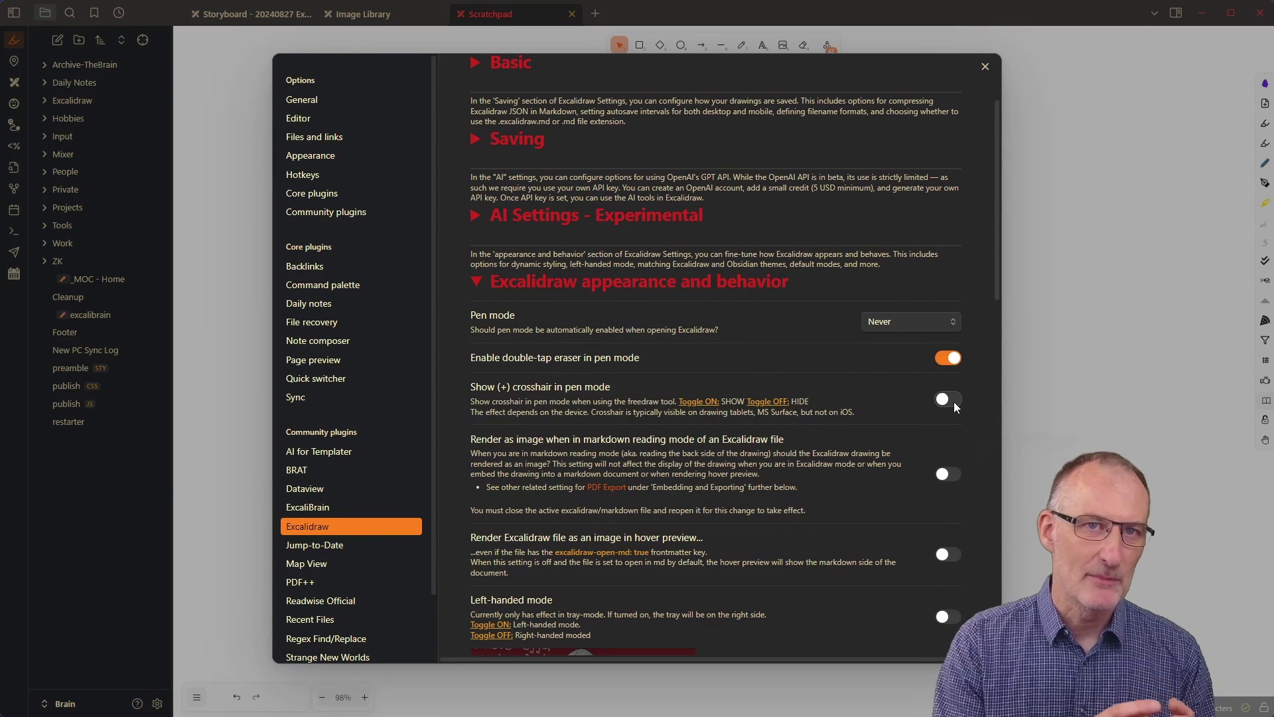
Collapse Appearance and behavior and expand Embed files into Excalidraw > Interactive Markdown Files
left_click(476, 280)
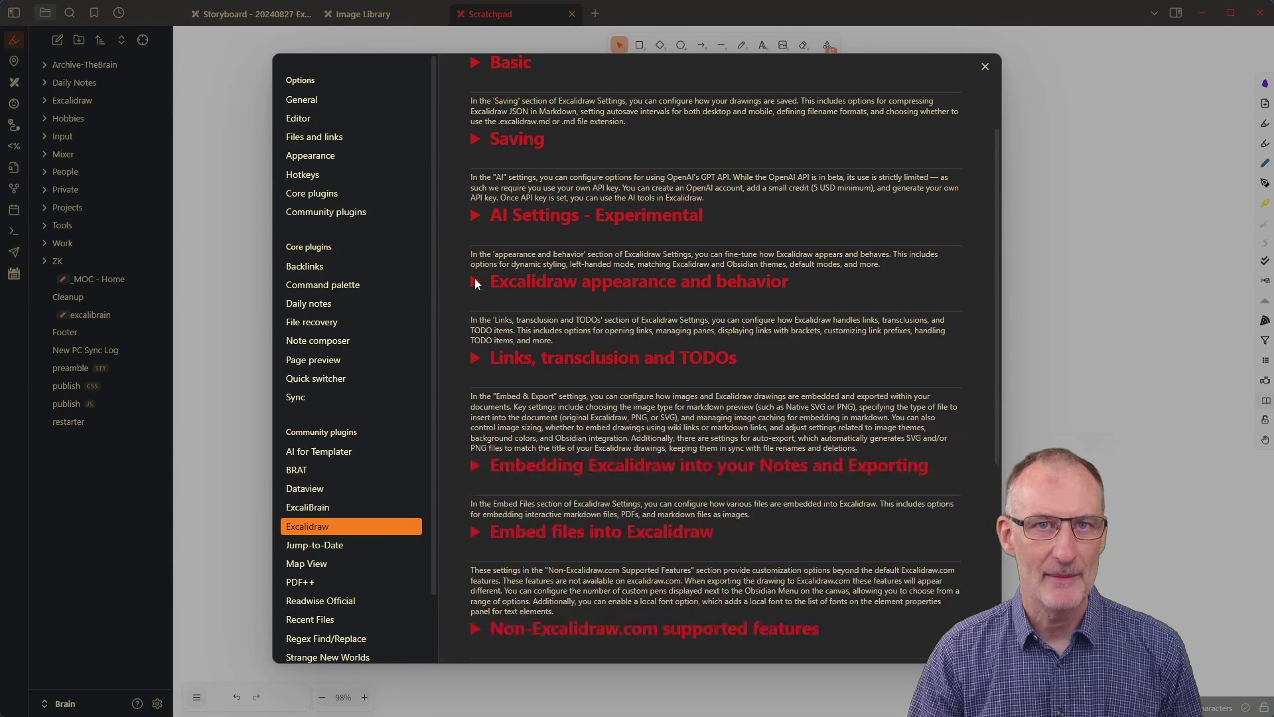
scroll(485, 279, "down", 2)
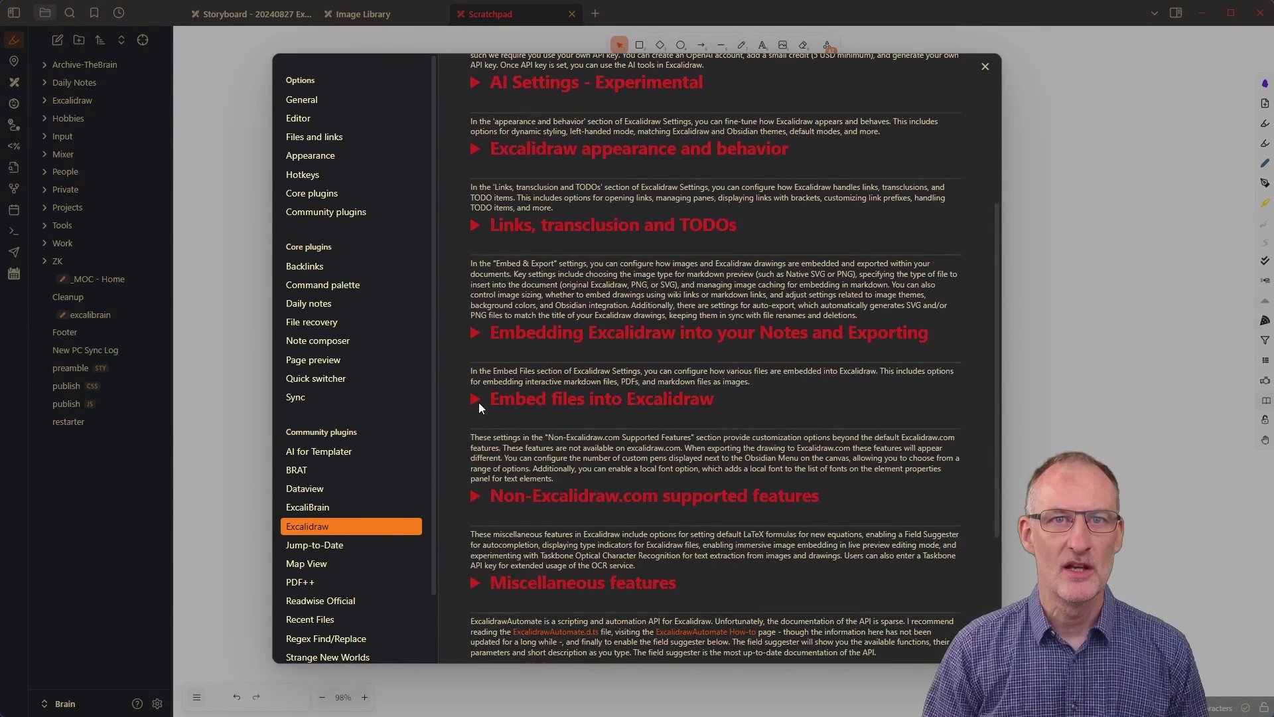
left_click(479, 402)
scroll(479, 403, "down", 1)
left_click(475, 399)
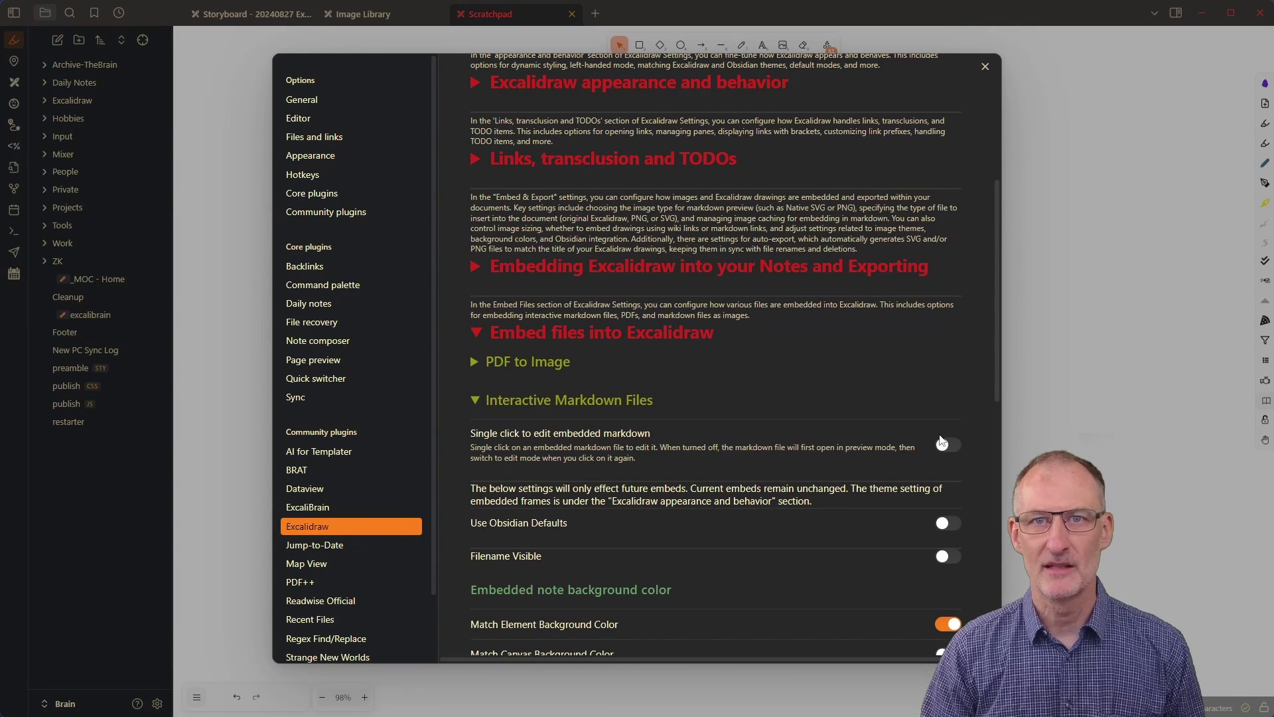
Enable single-click editing of embedded markdown, then start editing the embedded Demo section note
left_click(943, 444)
key("Escape")
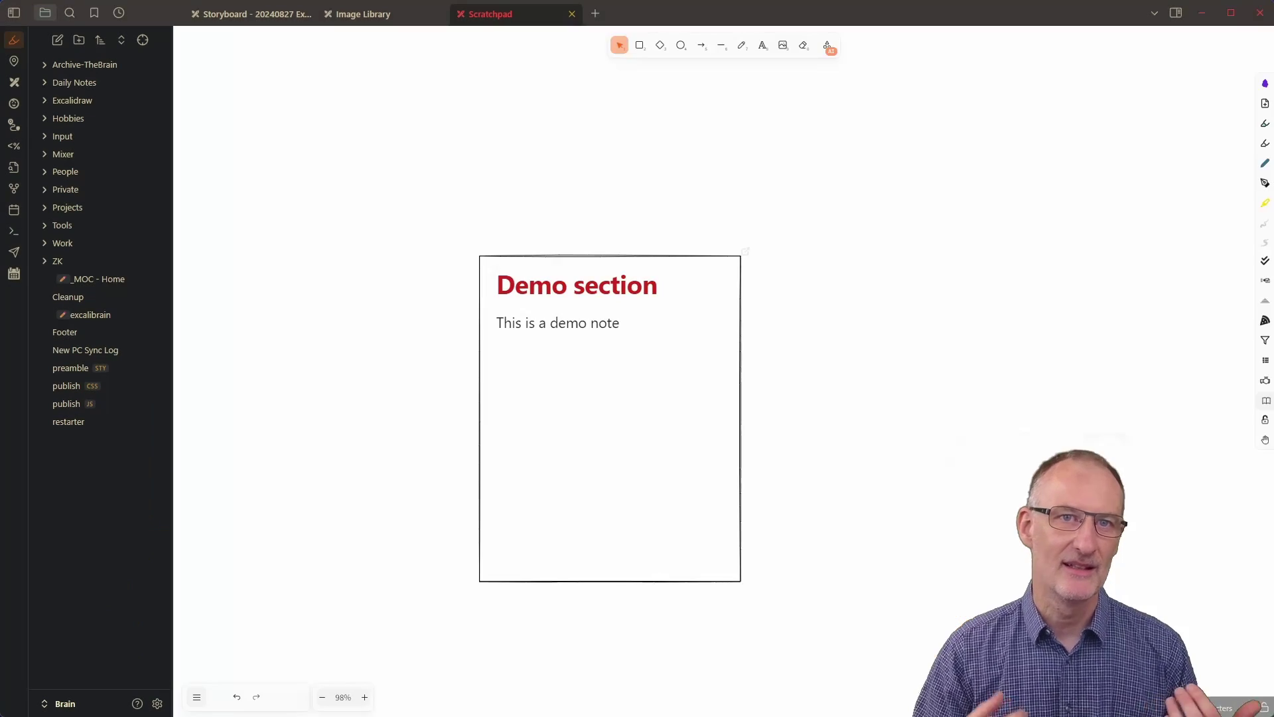
left_click(657, 432)
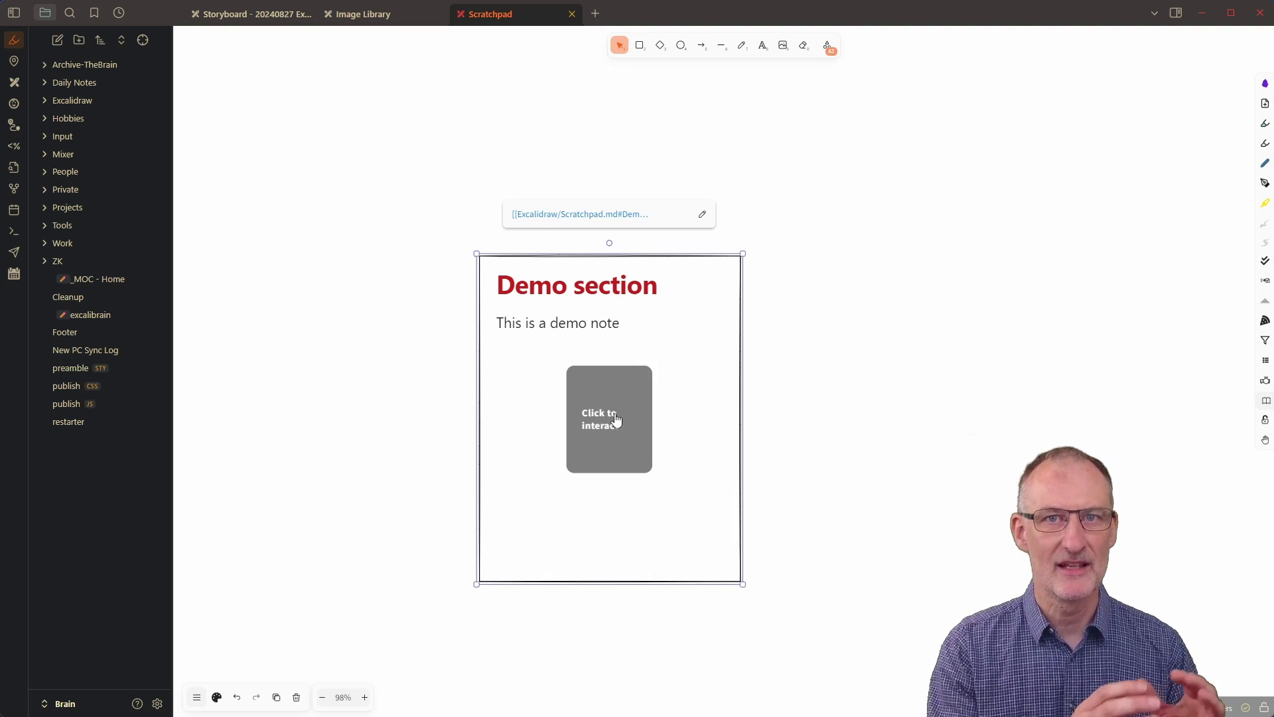
left_click(616, 420)
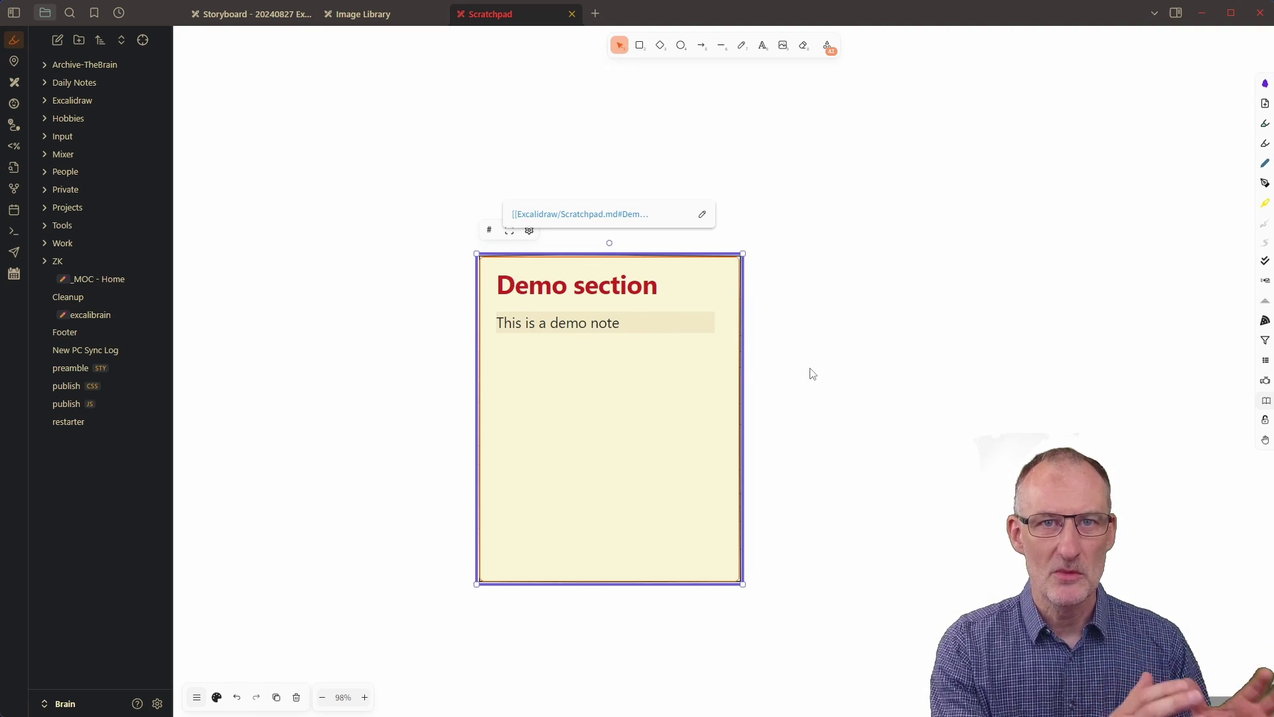
Add lines 'dfdsfdsf' and 'df' under 'This is a demo note', zooming to fit, then exit editing
key("Return")
type("dfdsfdsf")
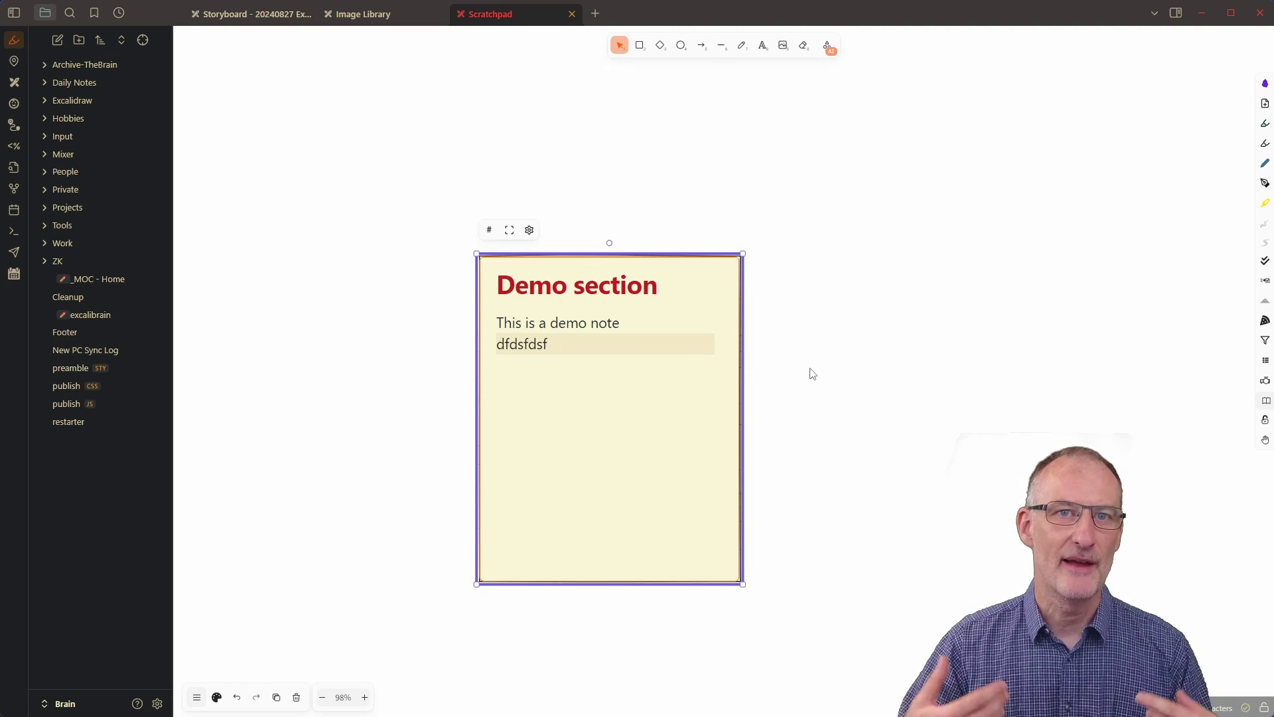
key("shift+2")
left_click(704, 398)
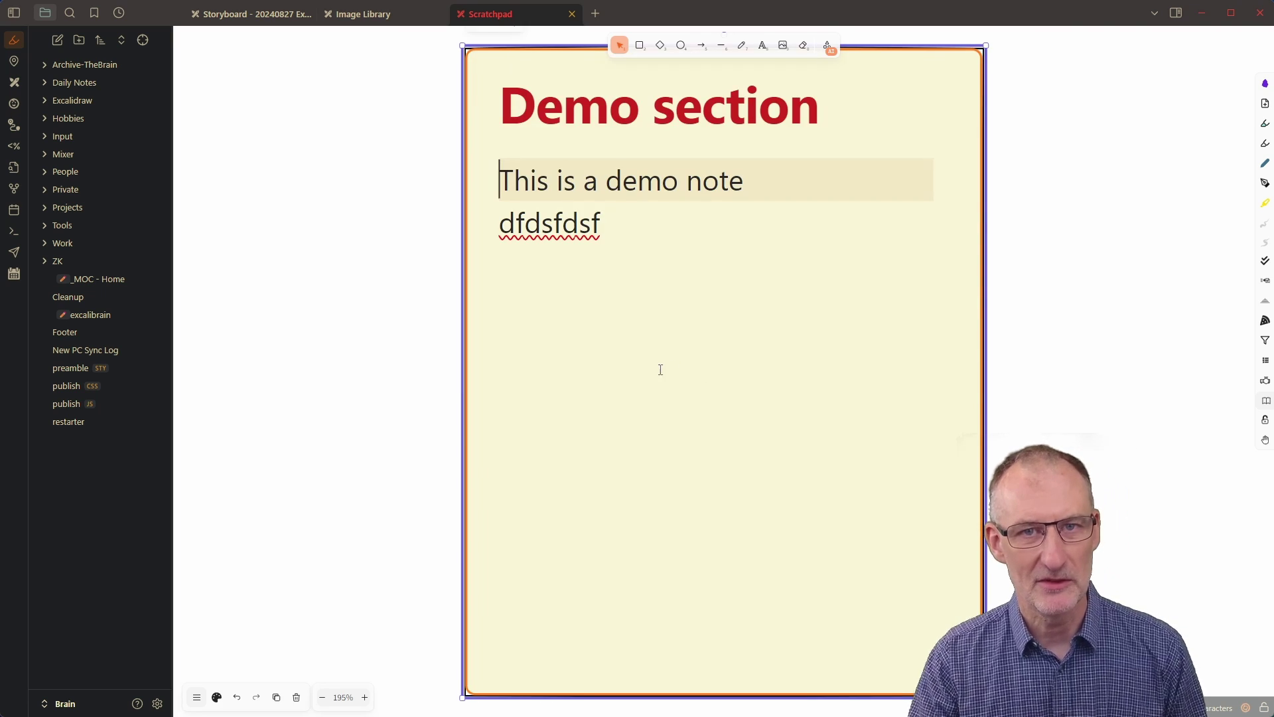
left_click(660, 370)
key("Return")
type("df")
left_click(229, 364)
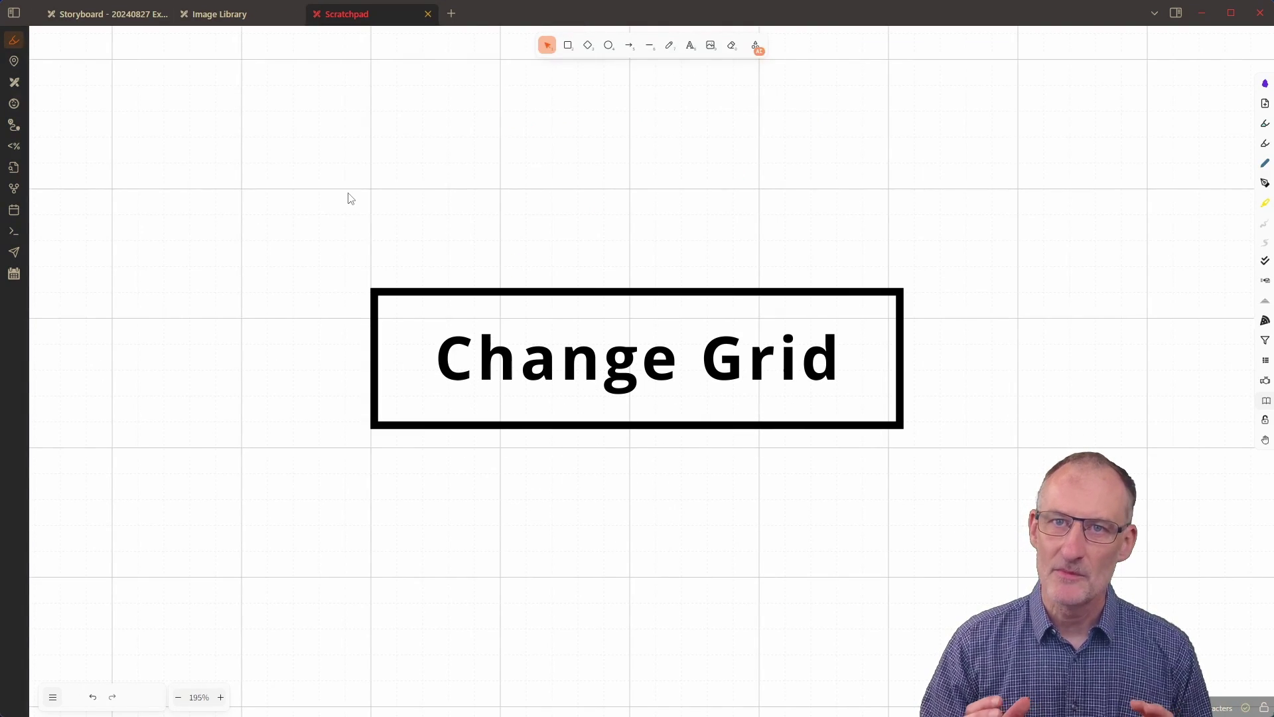
In Canvas & Shape properties, set Grid step to 3, then back to 5
right_click(348, 198)
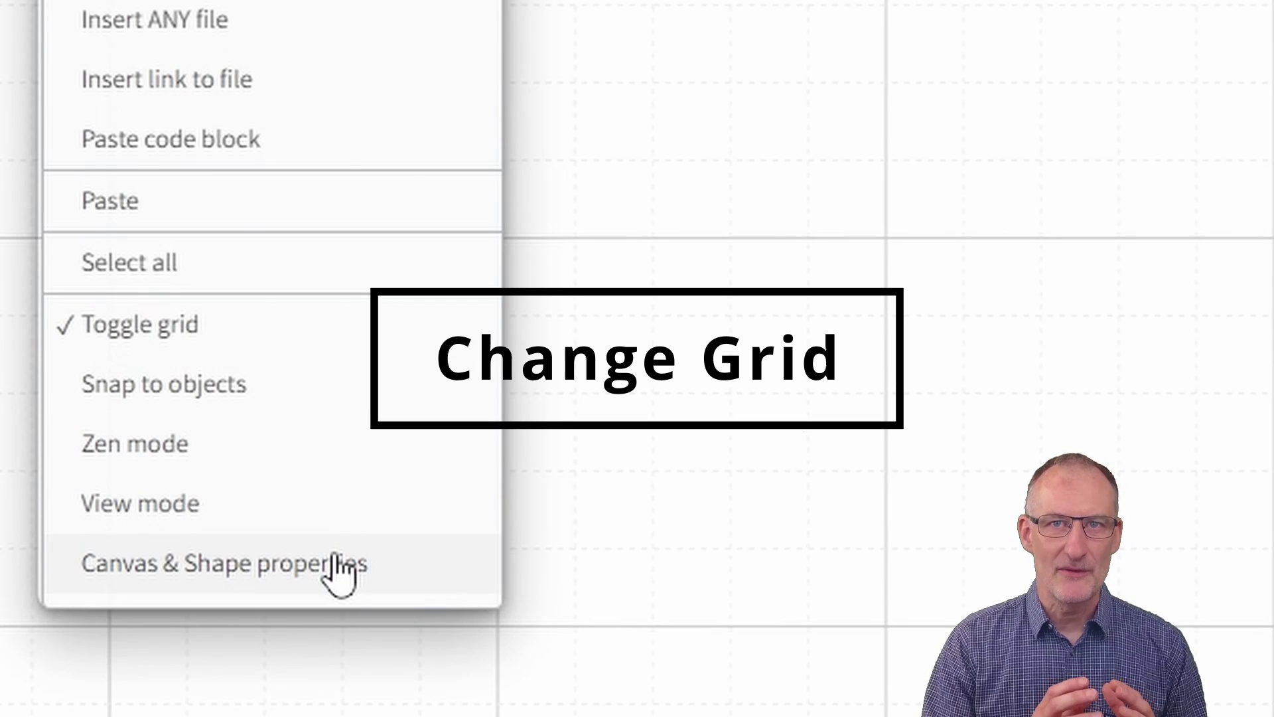
left_click(336, 563)
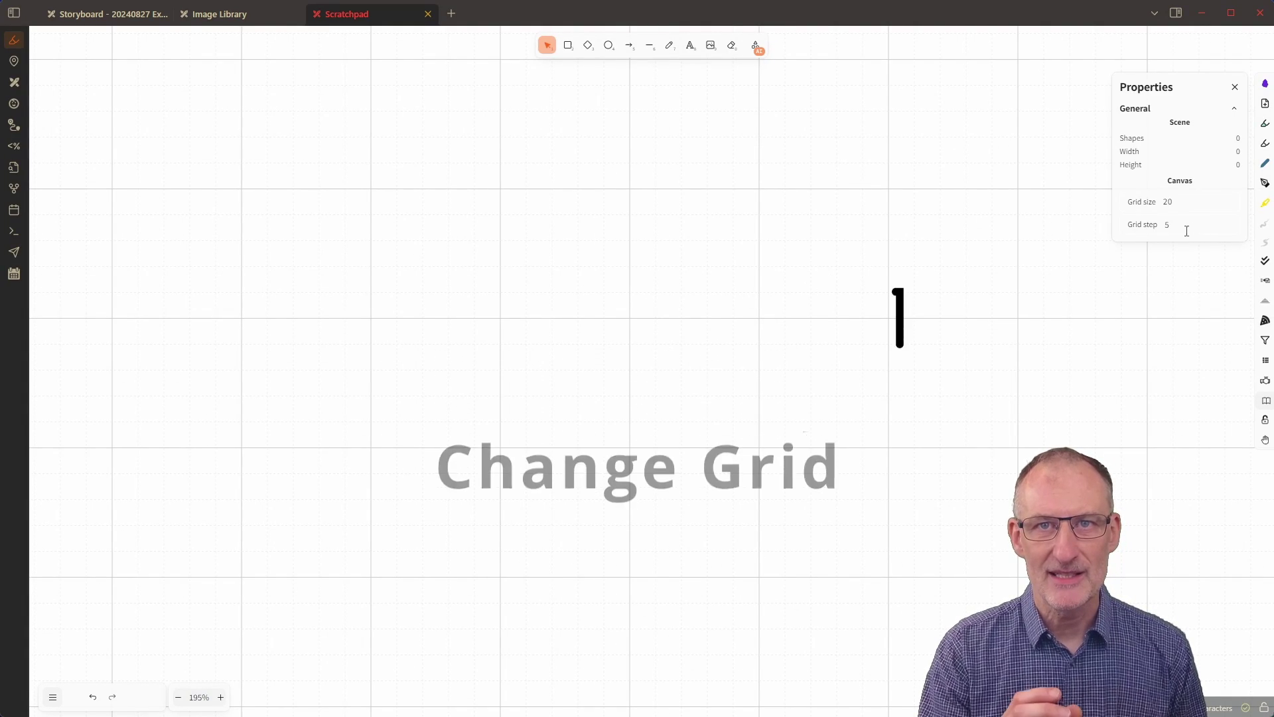
left_click(1187, 230)
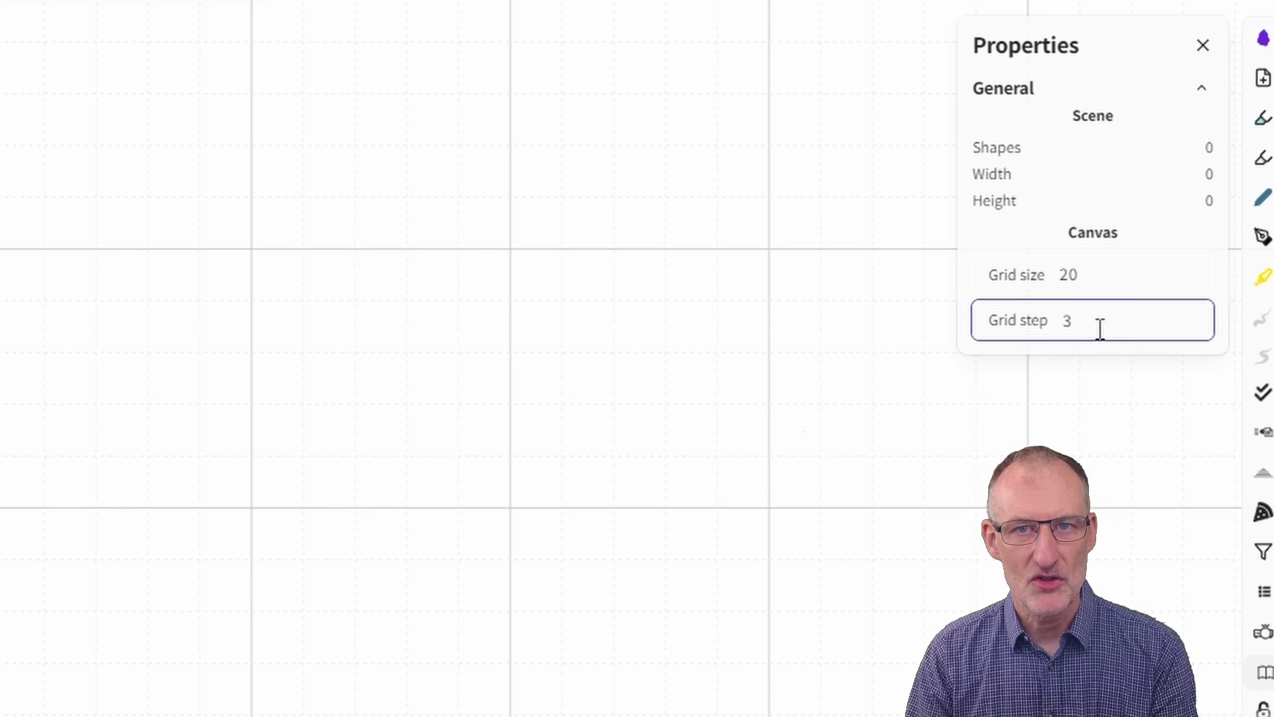
left_click(1122, 270)
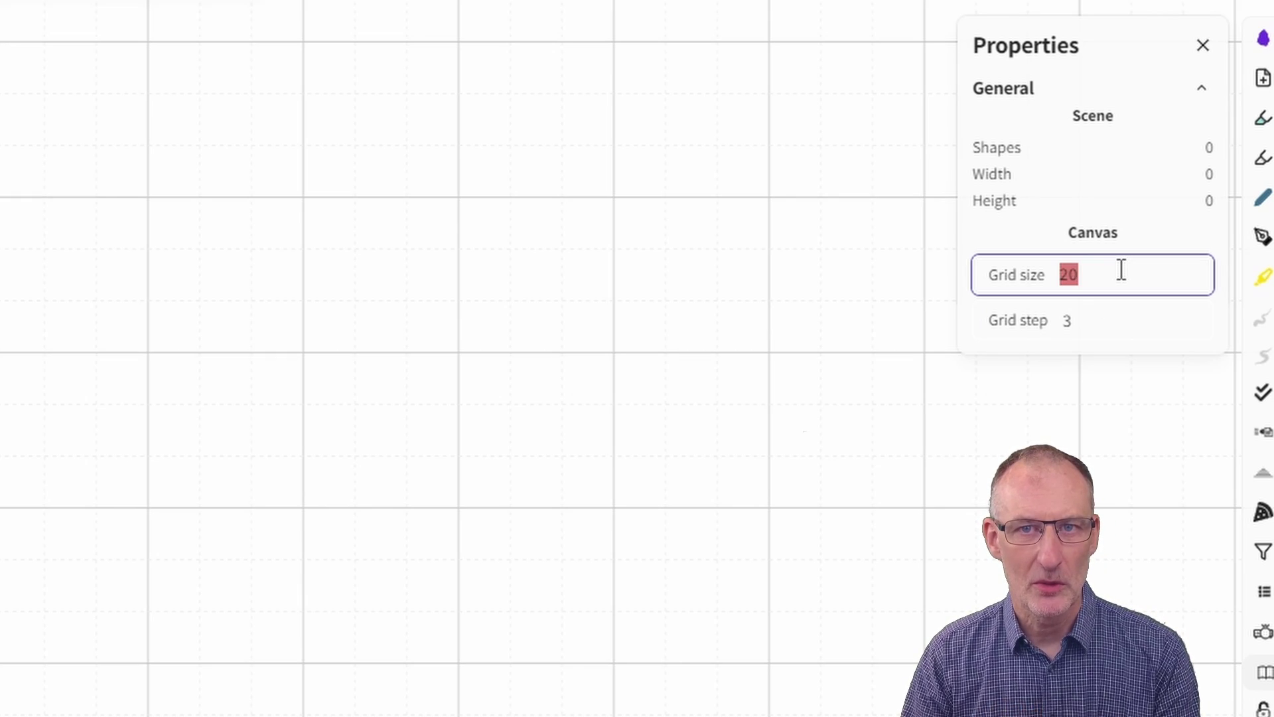
left_click(1108, 325)
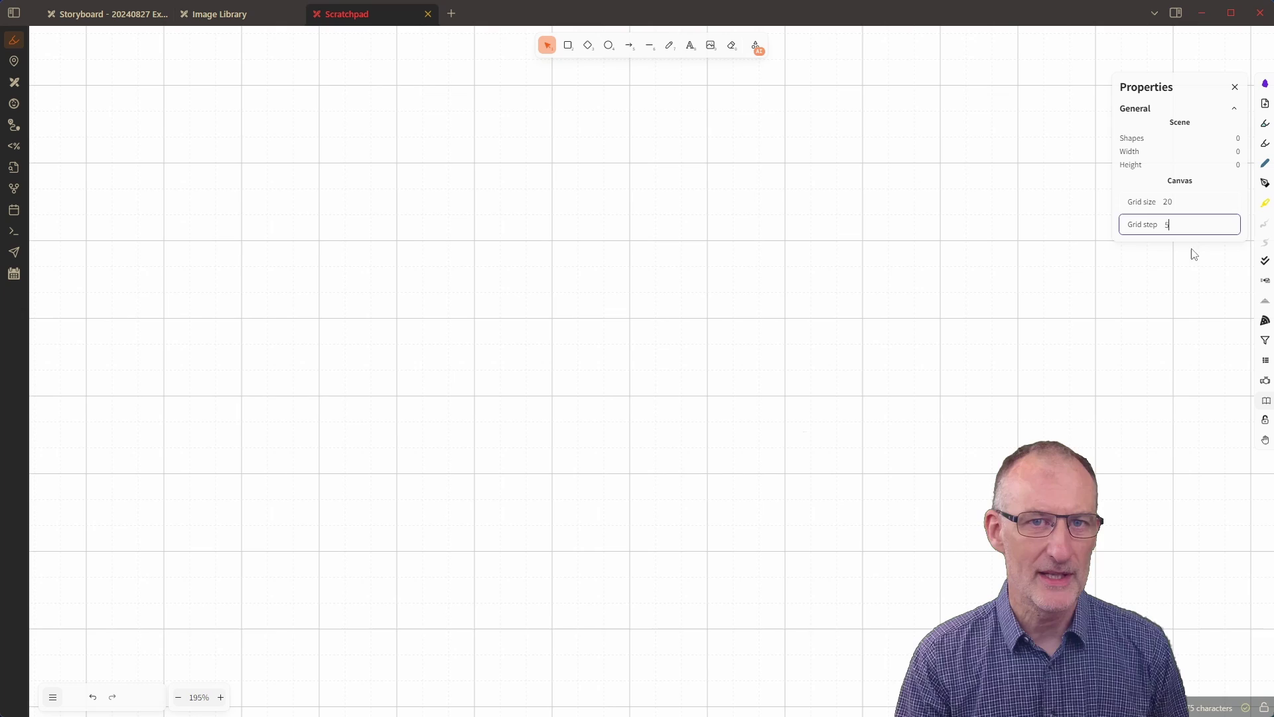
key("Return")
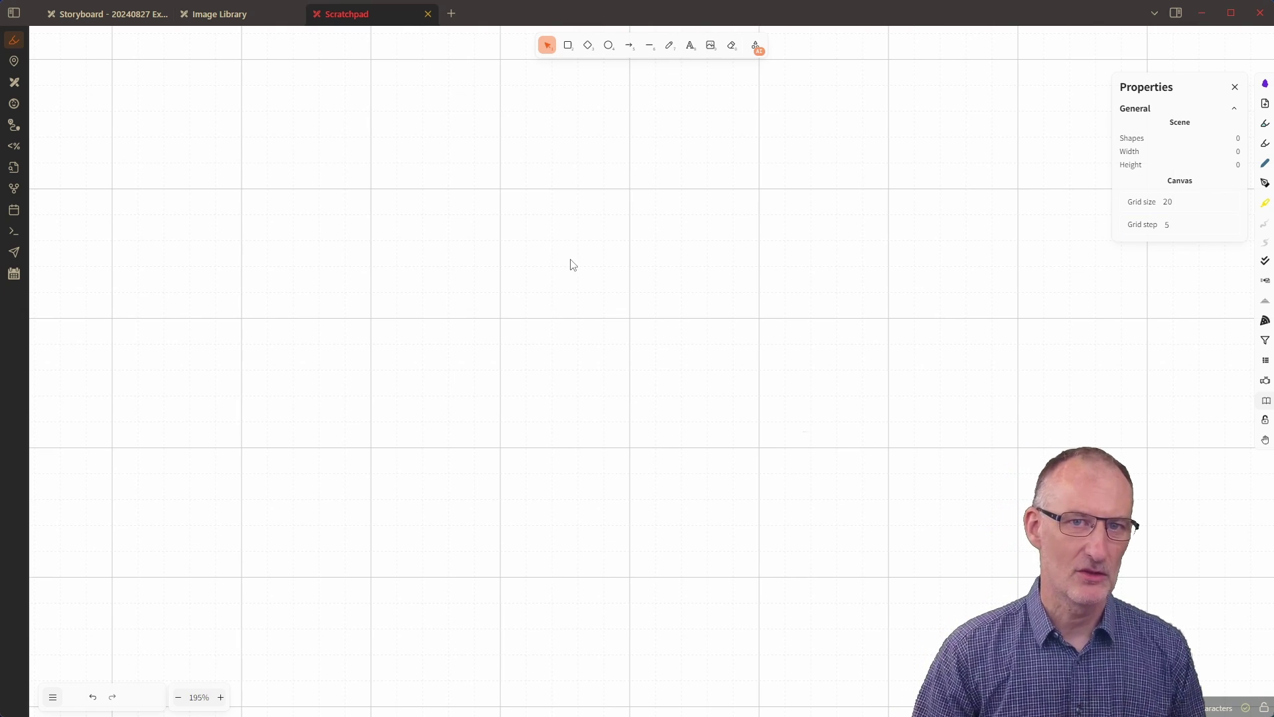
Toggle the canvas grid off and back on from the canvas context menu
right_click(571, 262)
left_click(626, 417)
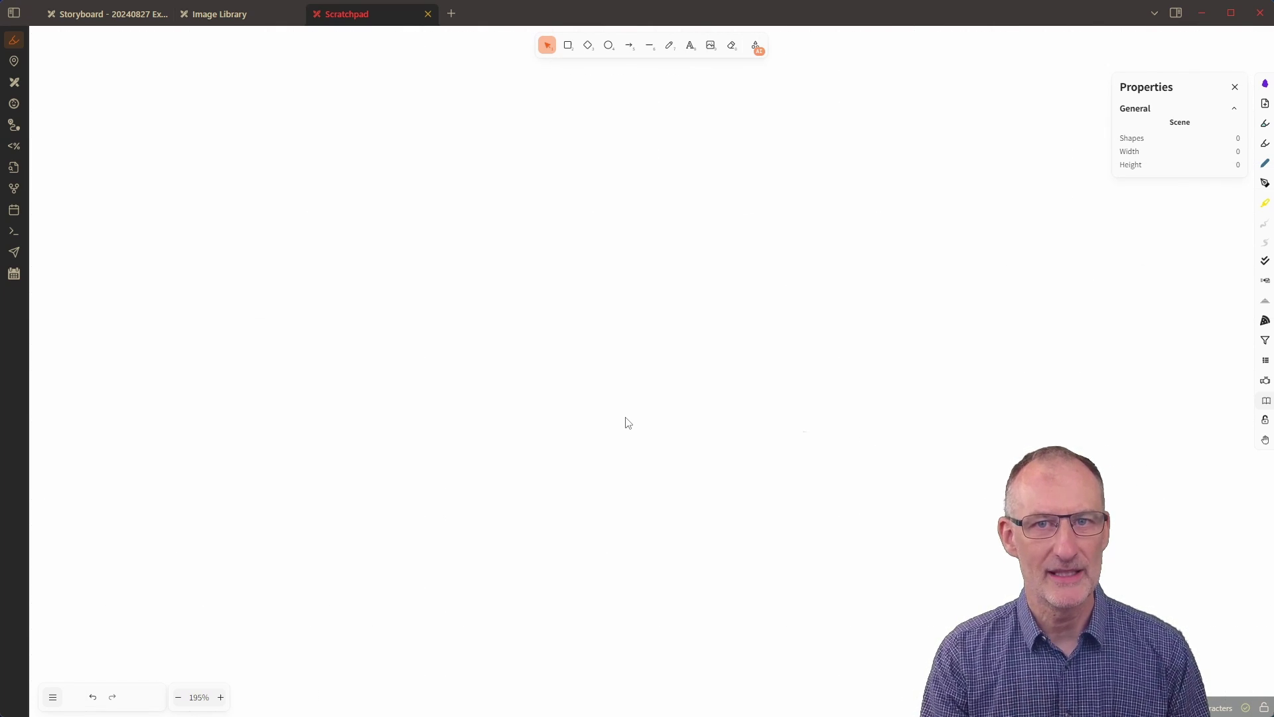
right_click(624, 289)
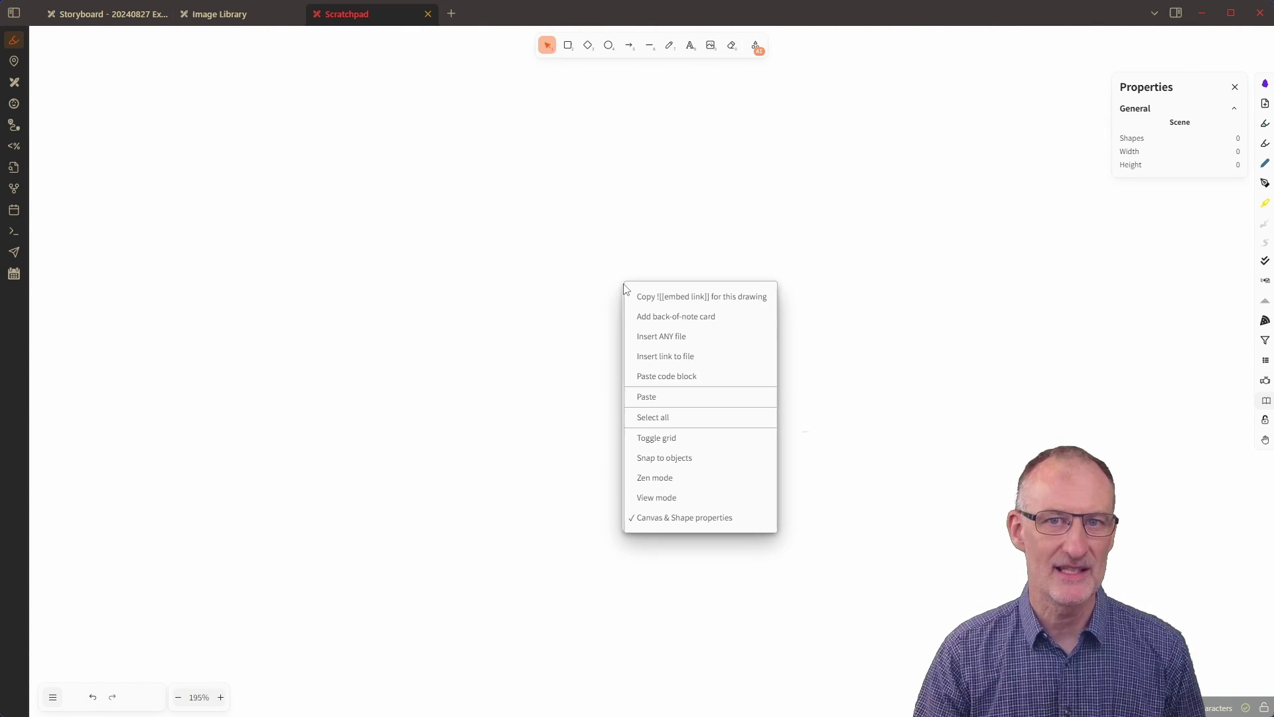
left_click(674, 439)
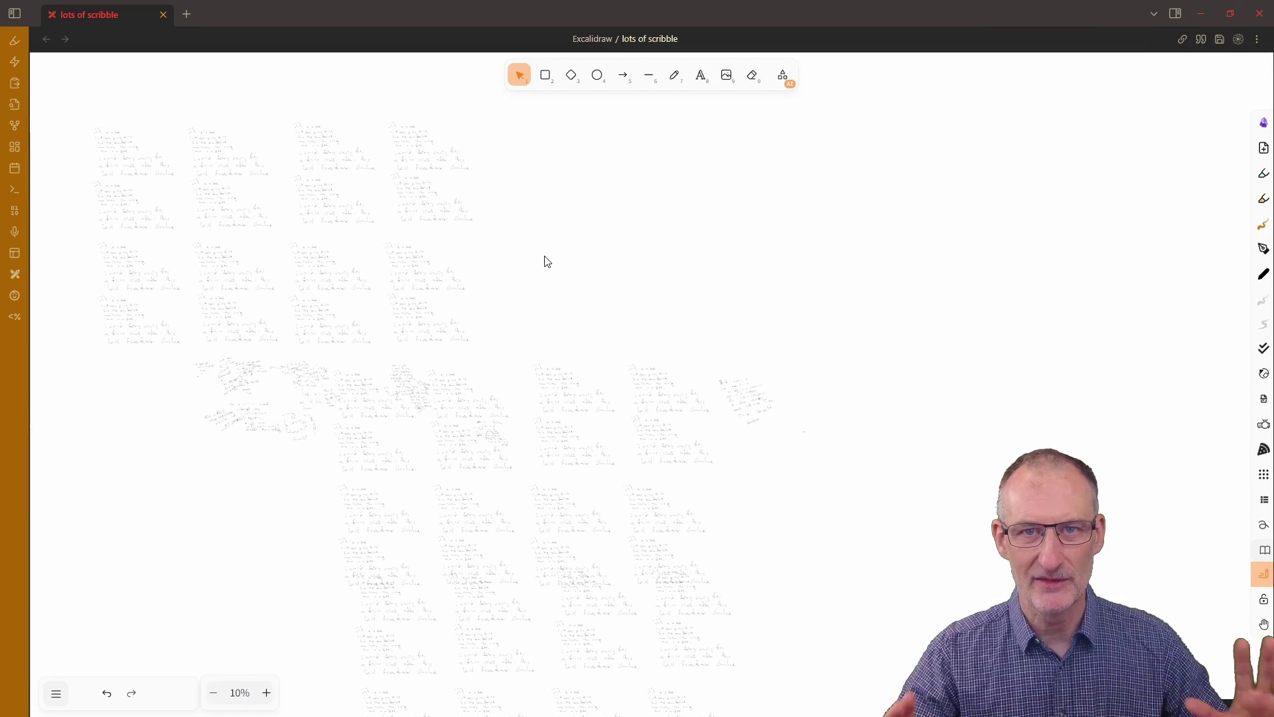
Zoom into an empty area and handwrite 'This document has lots of' with the pen
scroll(551, 252, "up", 3)
scroll(571, 339, "up", 10)
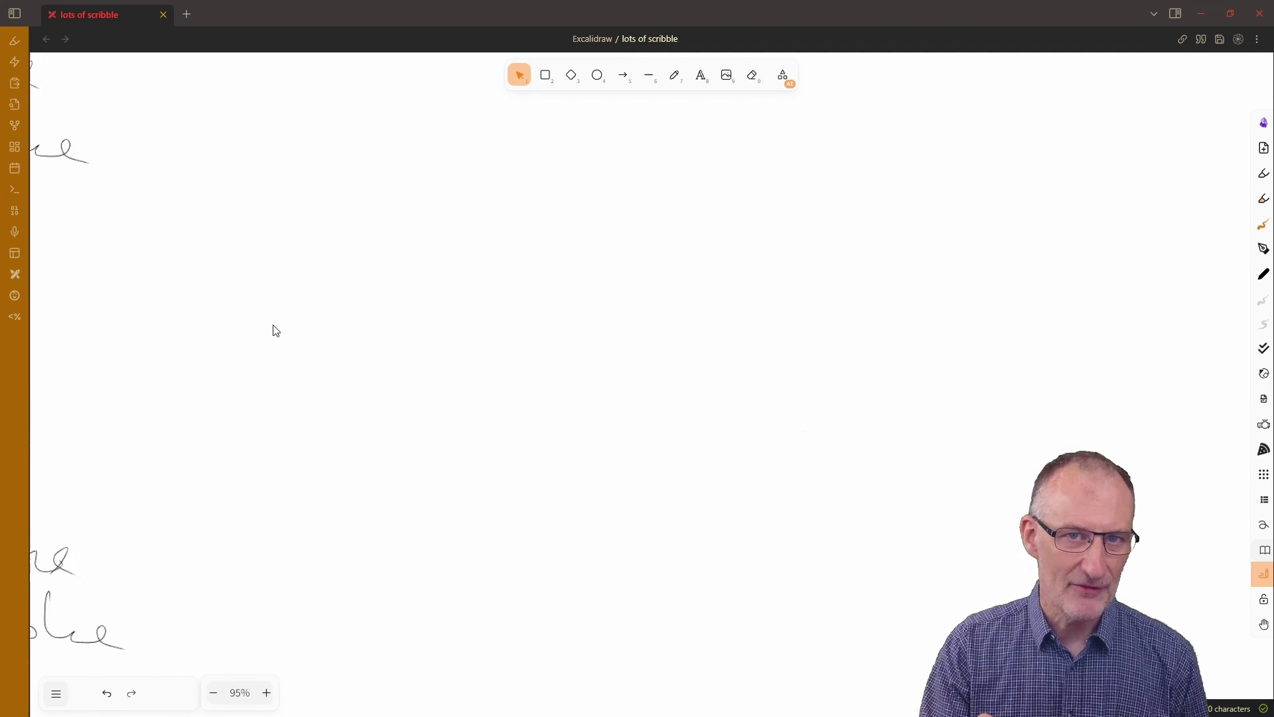
left_click(1262, 276)
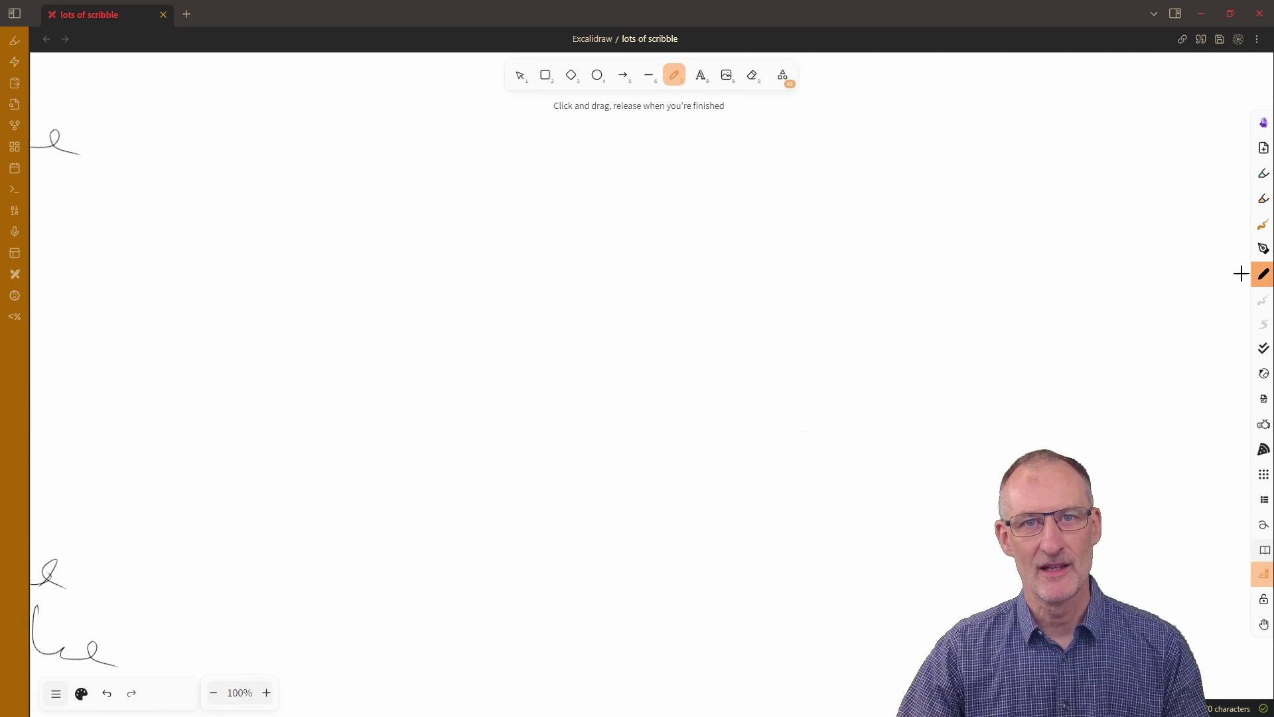
left_click_drag(489, 266, 491, 290)
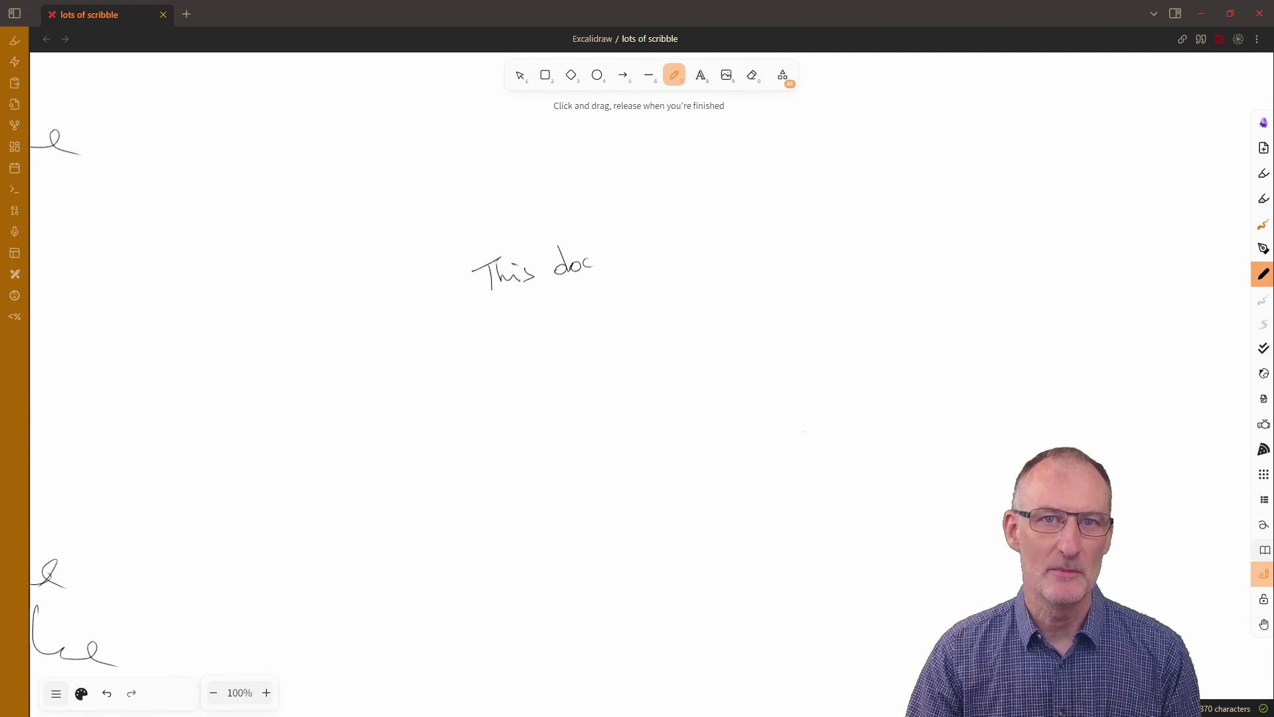
left_click_drag(642, 247, 666, 219)
left_click_drag(656, 246, 690, 230)
left_click_drag(523, 326, 546, 317)
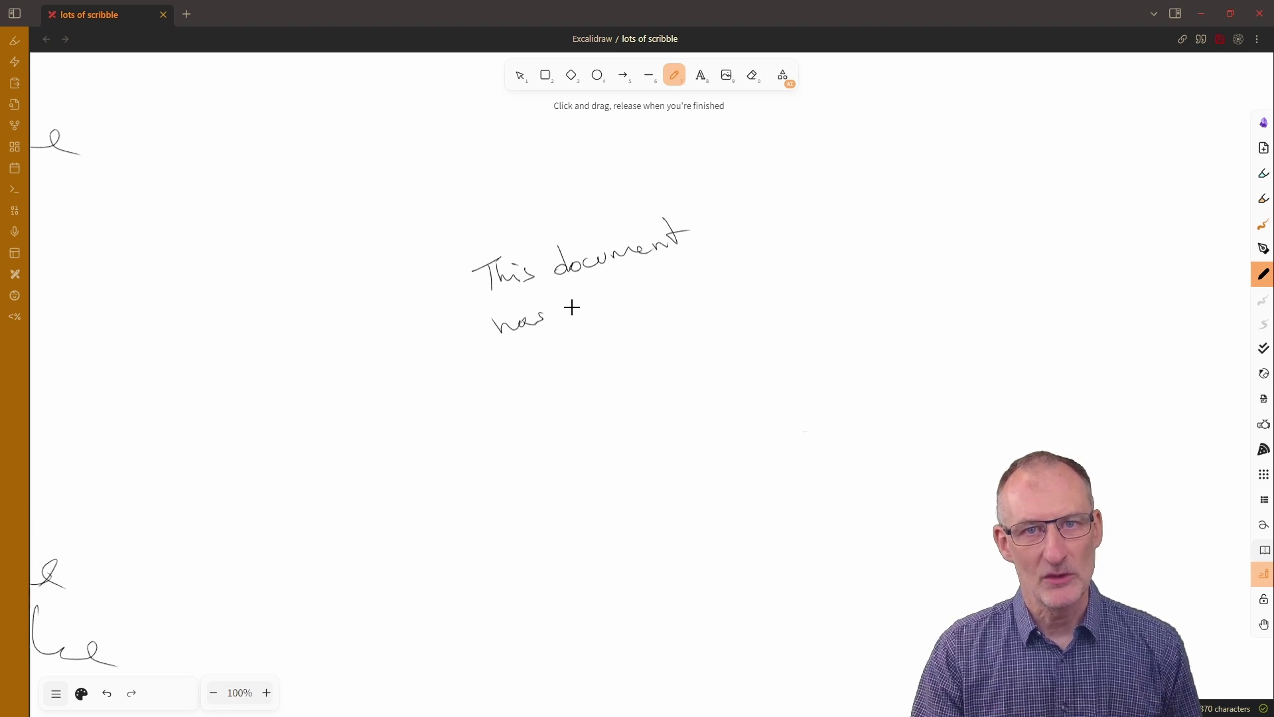
left_click_drag(667, 264, 643, 302)
Handwrite 'text. But Pen is still performing well' and draw a smiley face below it
left_click_drag(555, 369, 572, 357)
left_click_drag(566, 358, 587, 354)
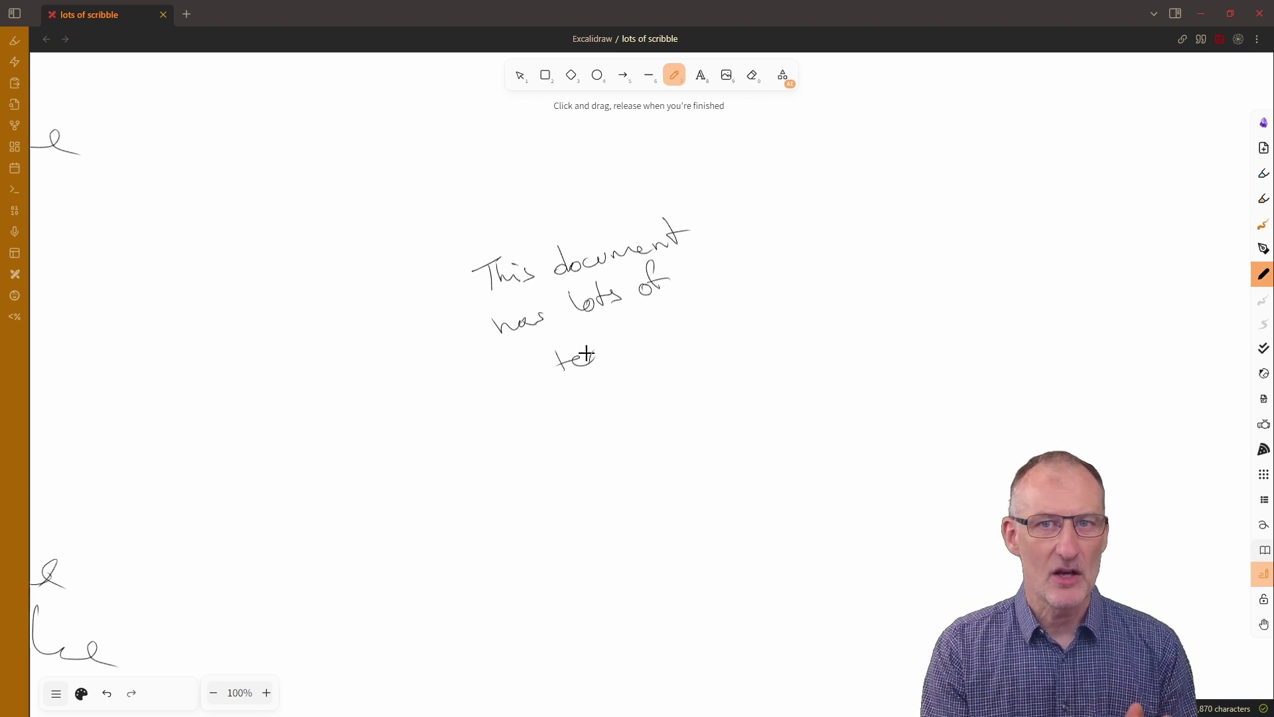
left_click_drag(664, 329, 705, 331)
left_click_drag(690, 327, 718, 312)
mouse_move(591, 417)
left_mouse_down()
mouse_move(604, 398)
mouse_move(642, 402)
left_mouse_up()
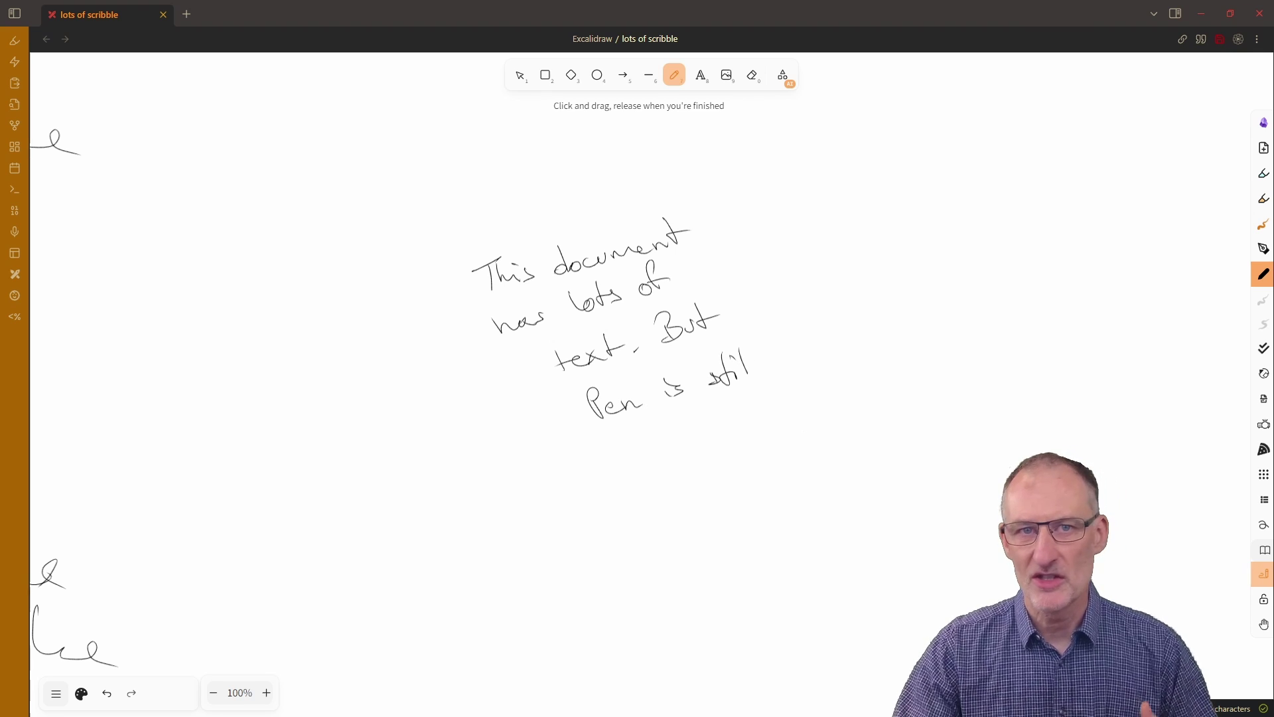
left_click_drag(754, 352, 757, 378)
mouse_move(606, 440)
left_mouse_down()
mouse_move(637, 446)
mouse_move(668, 422)
mouse_move(707, 430)
left_mouse_up()
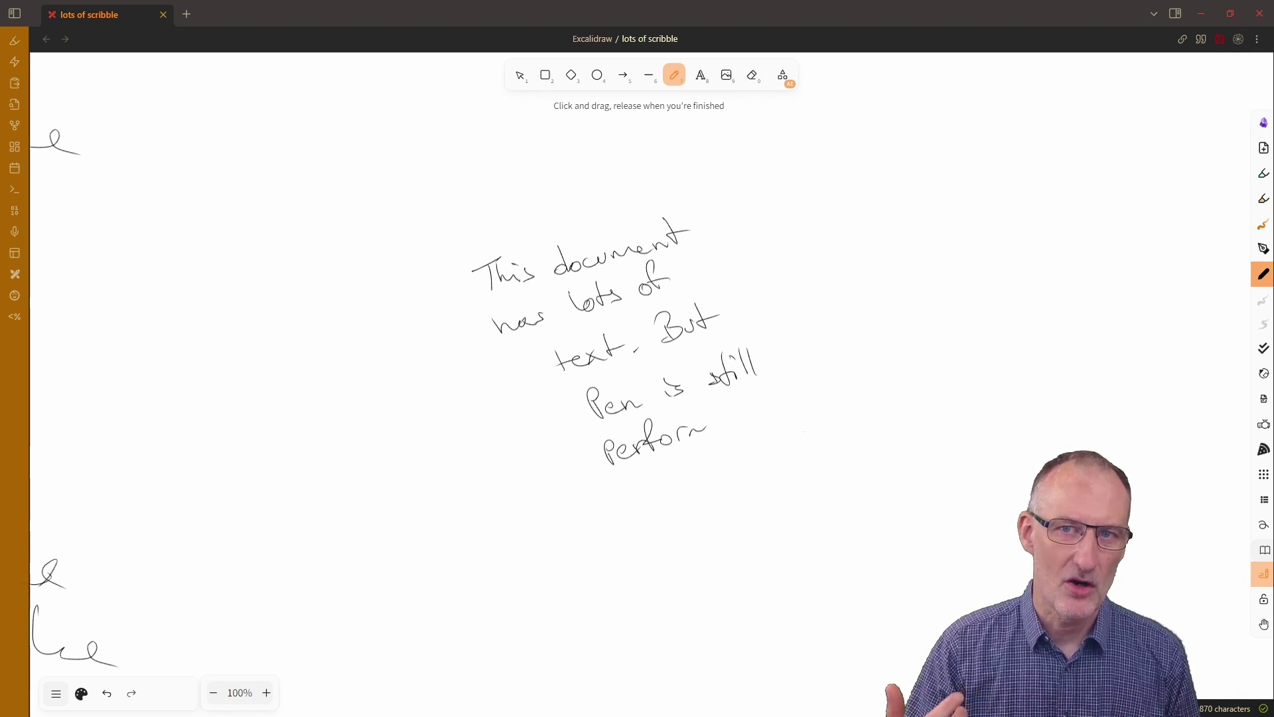
left_click_drag(799, 390, 835, 366)
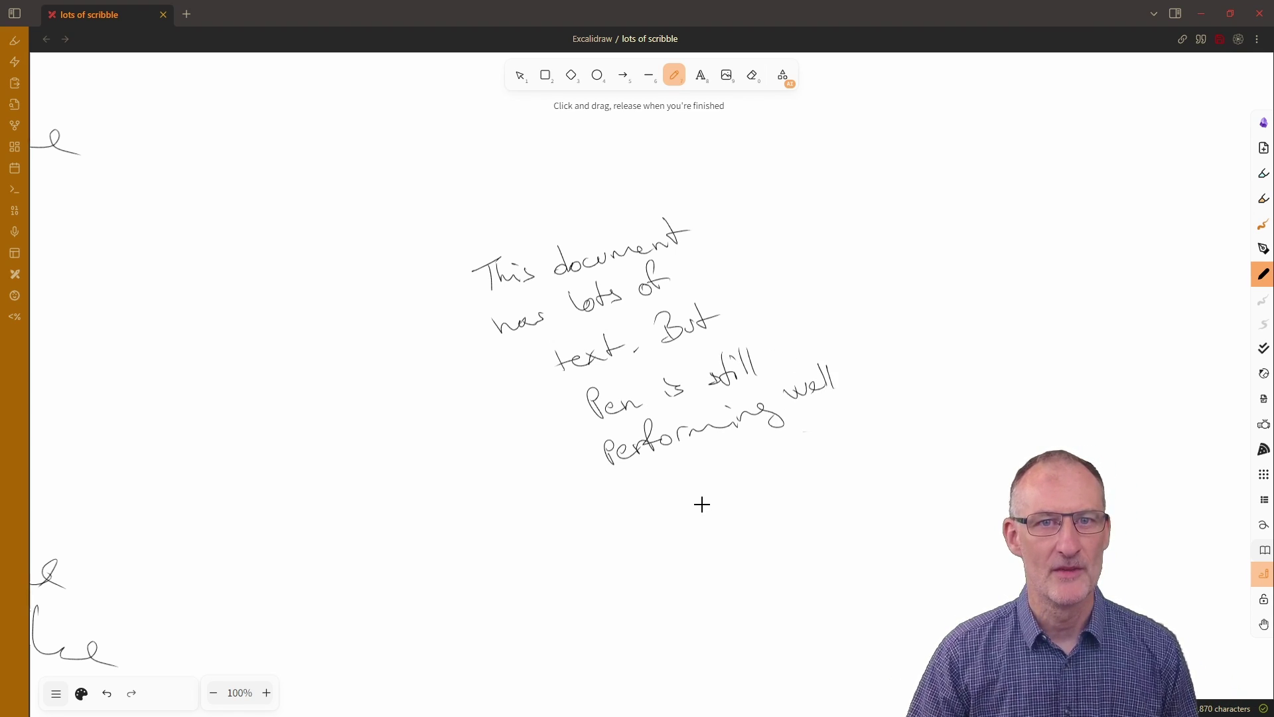
mouse_move(692, 505)
left_mouse_down()
mouse_move(730, 488)
mouse_move(704, 478)
left_mouse_up()
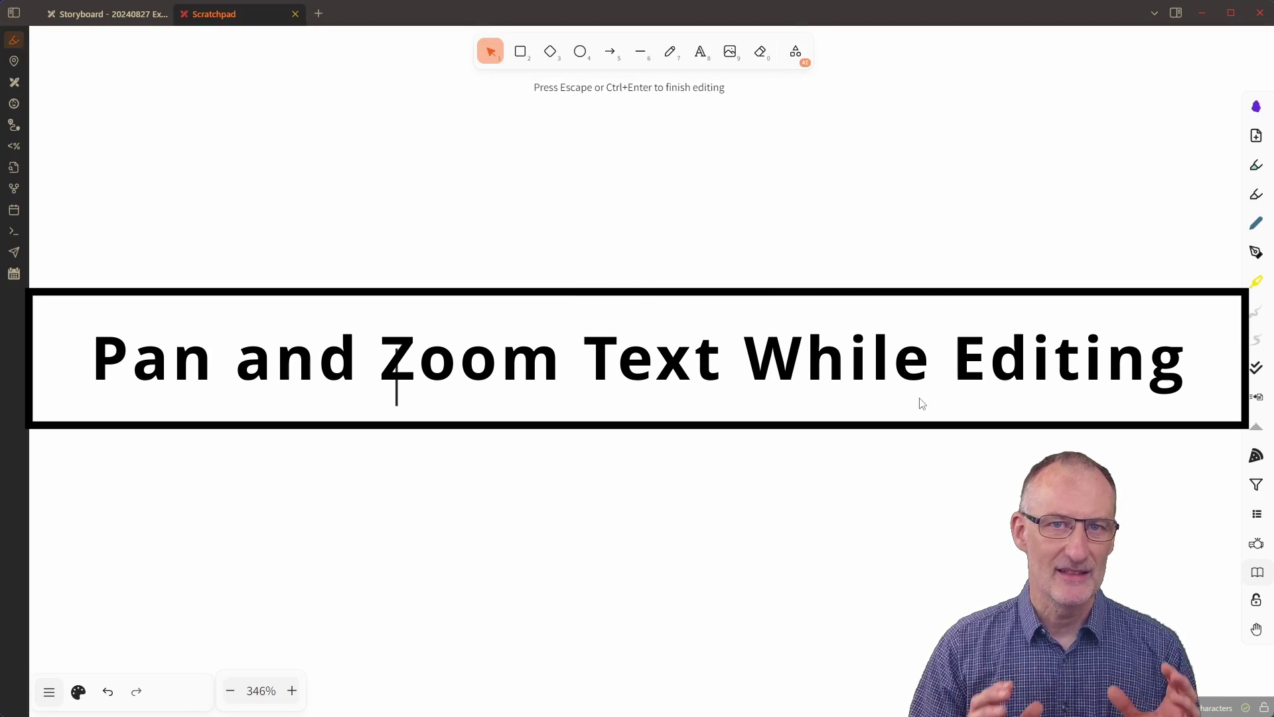
Type 'This text element is too long to fit here, but I can pan and zoom while editing as need', zooming and panning mid-edit
type("This text eleme")
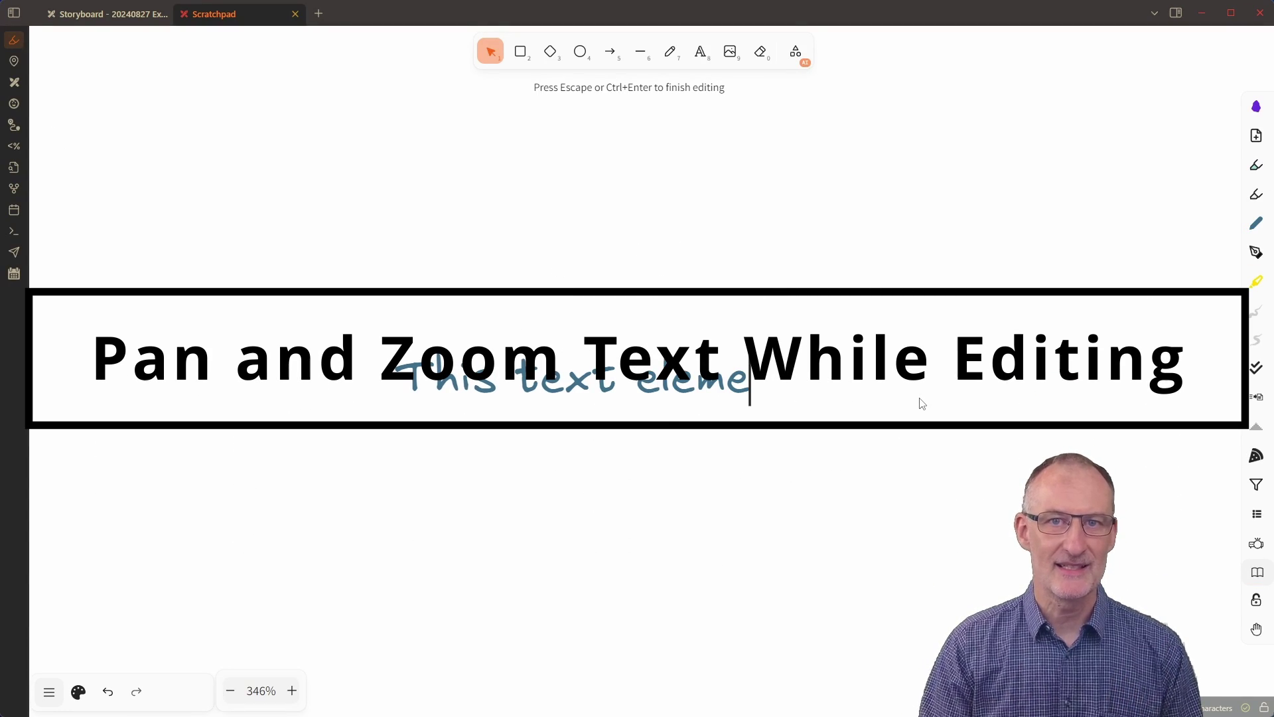
type("nt is too long to ")
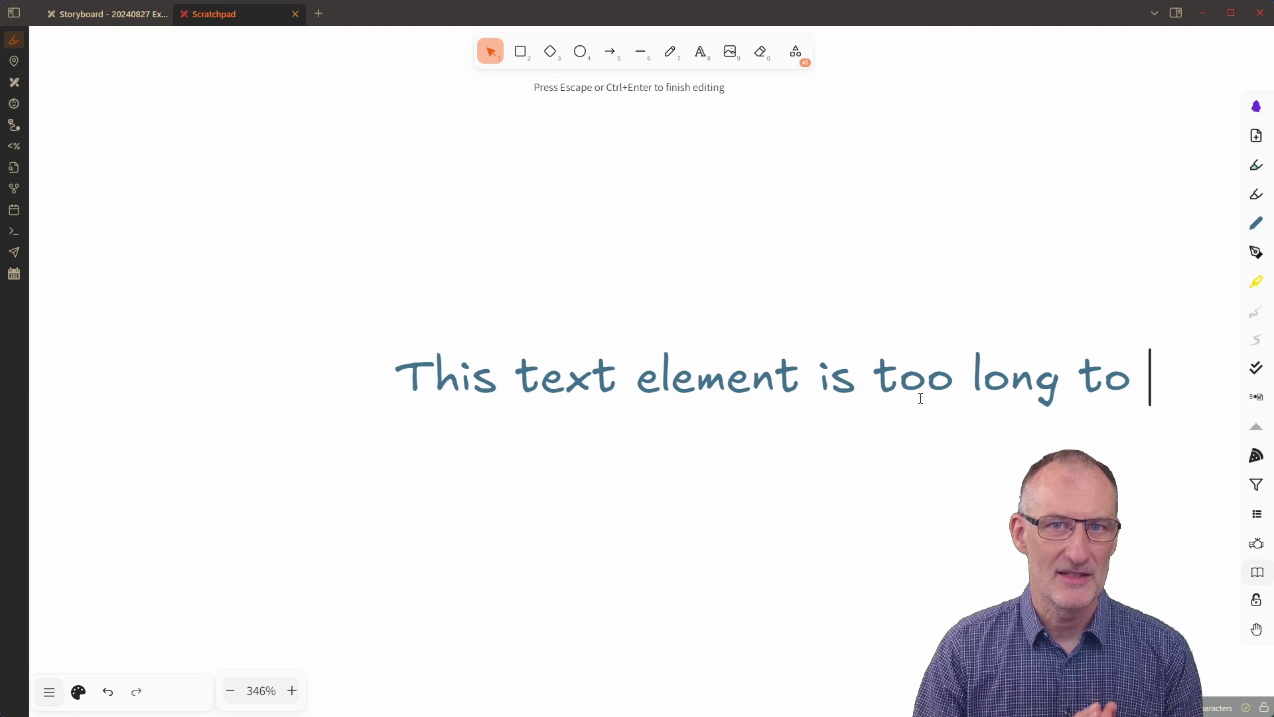
type("fit here")
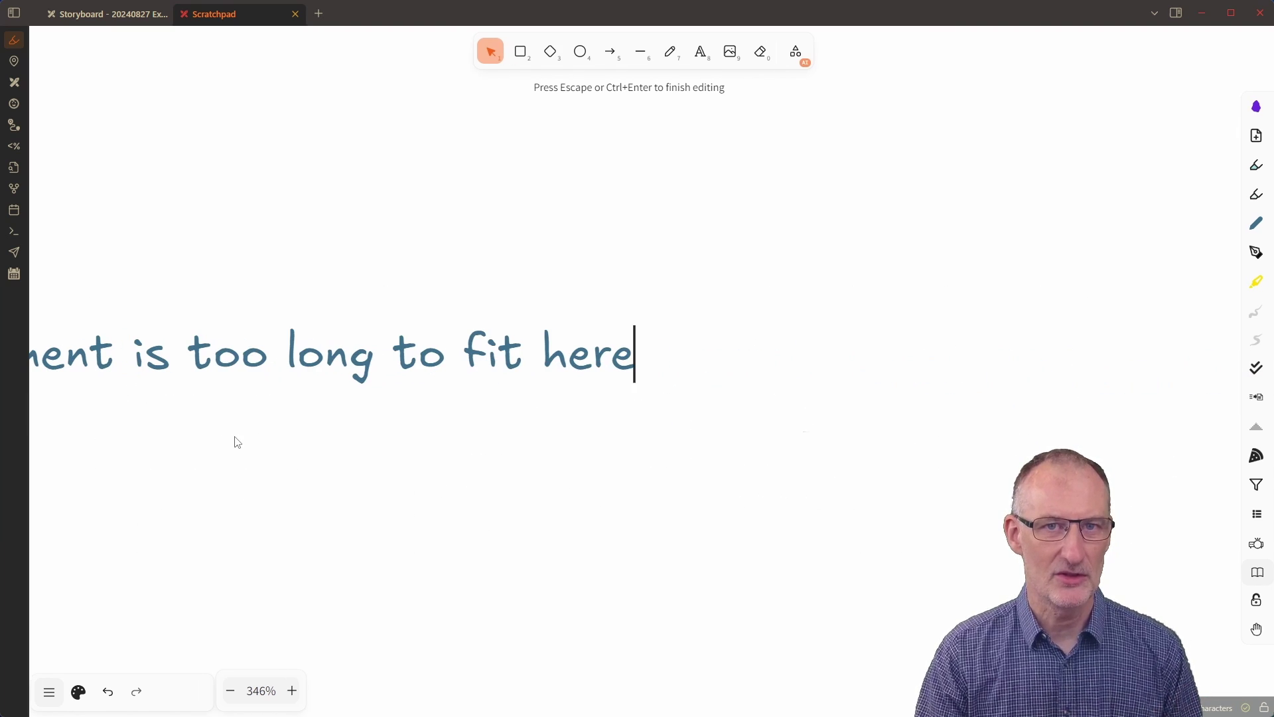
type(", bit")
key("BackSpace")
key("BackSpace")
key("BackSpace")
type("ut I can pan and")
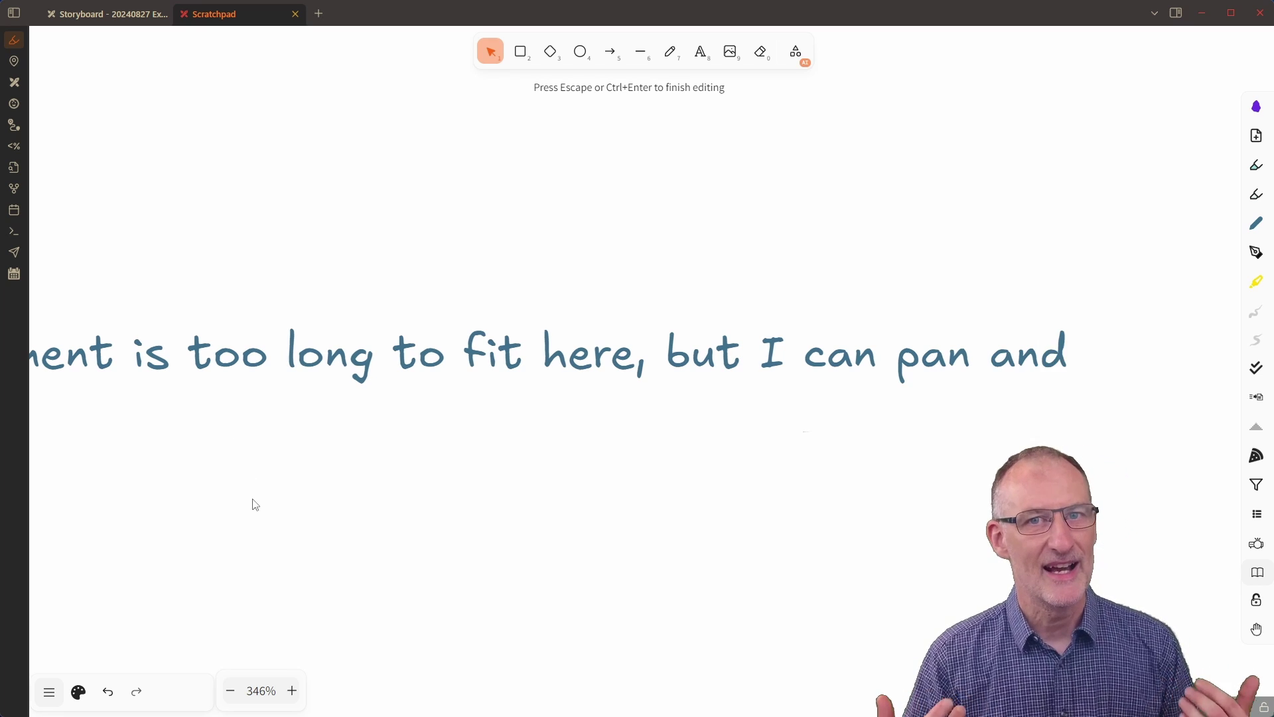
scroll(254, 503, "down", 5)
left_click_drag(324, 478, 497, 337)
type("zoom ")
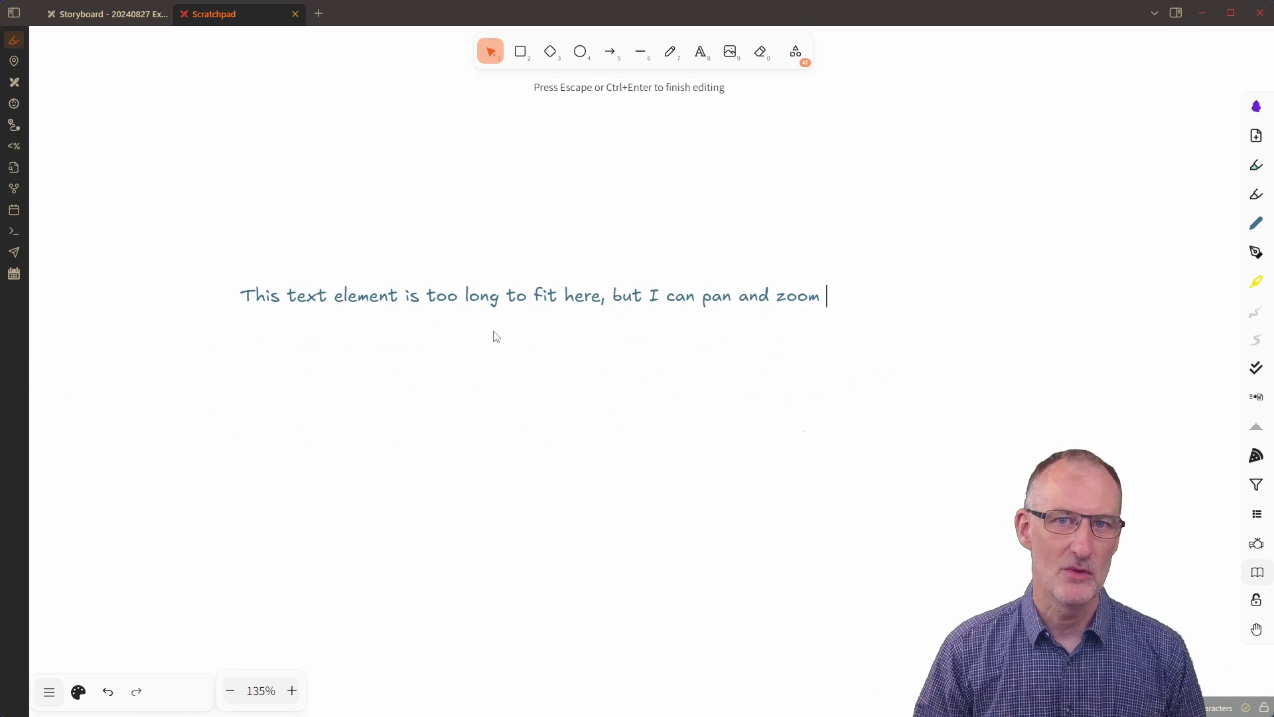
type("while editing as needed :)")
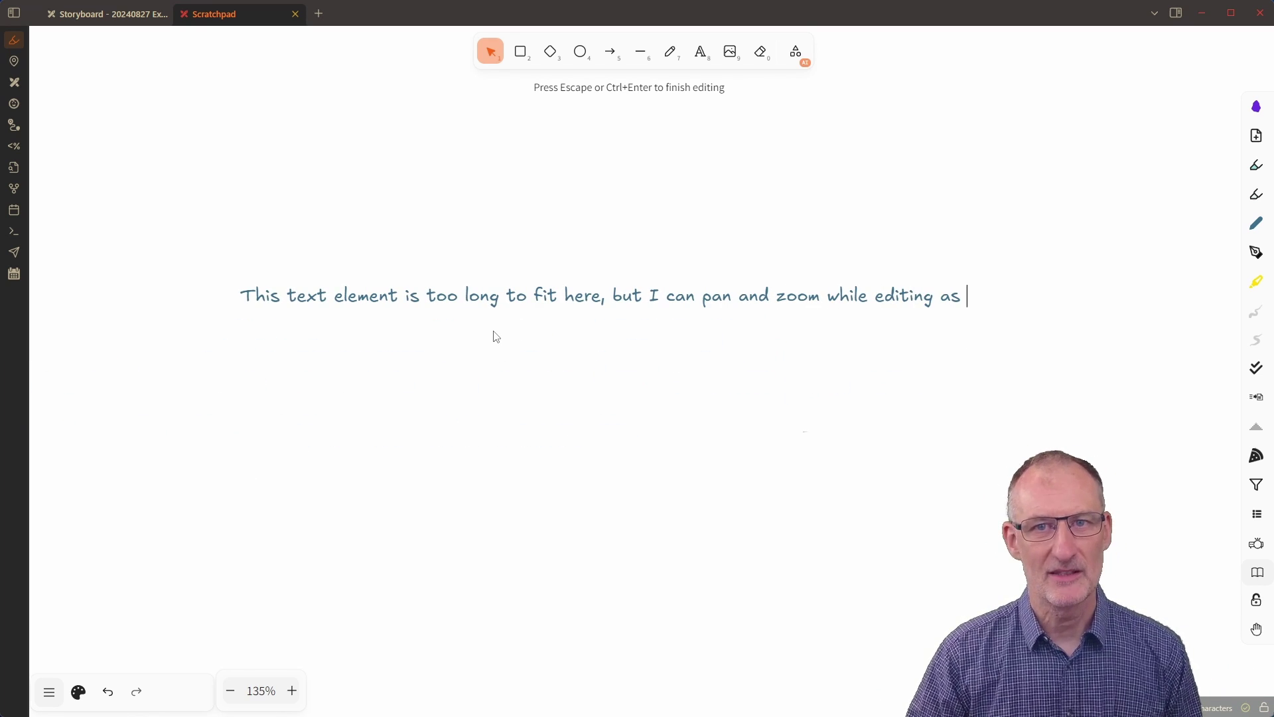